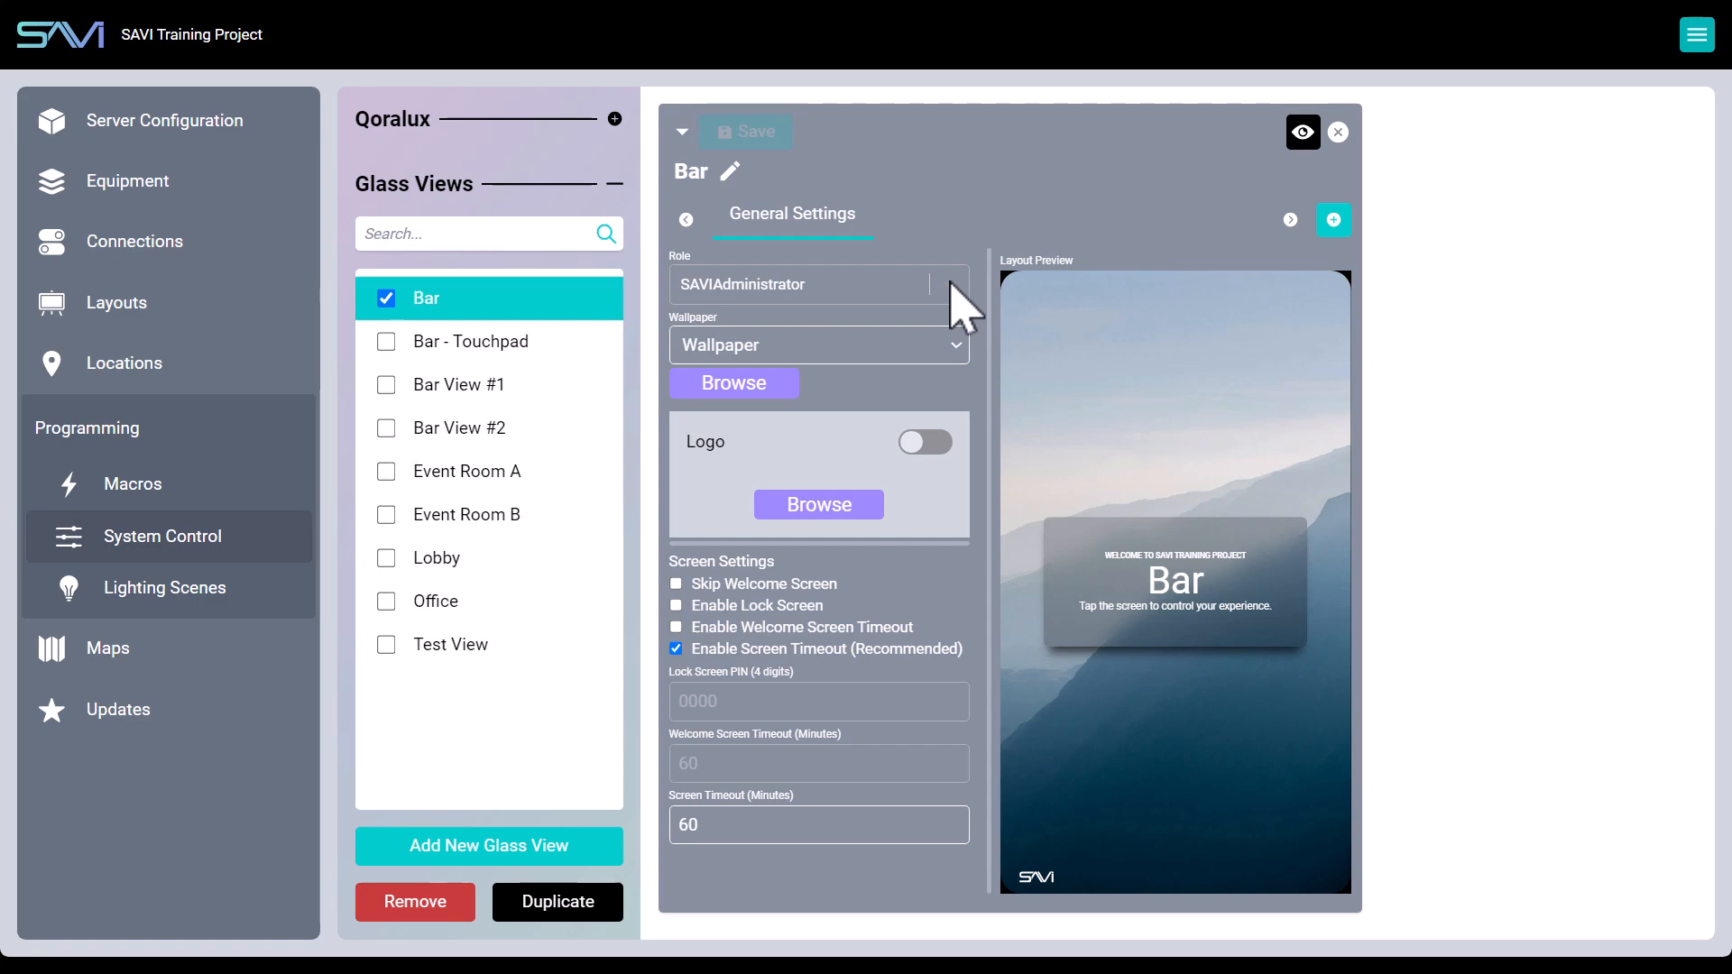
pyautogui.click(950, 285)
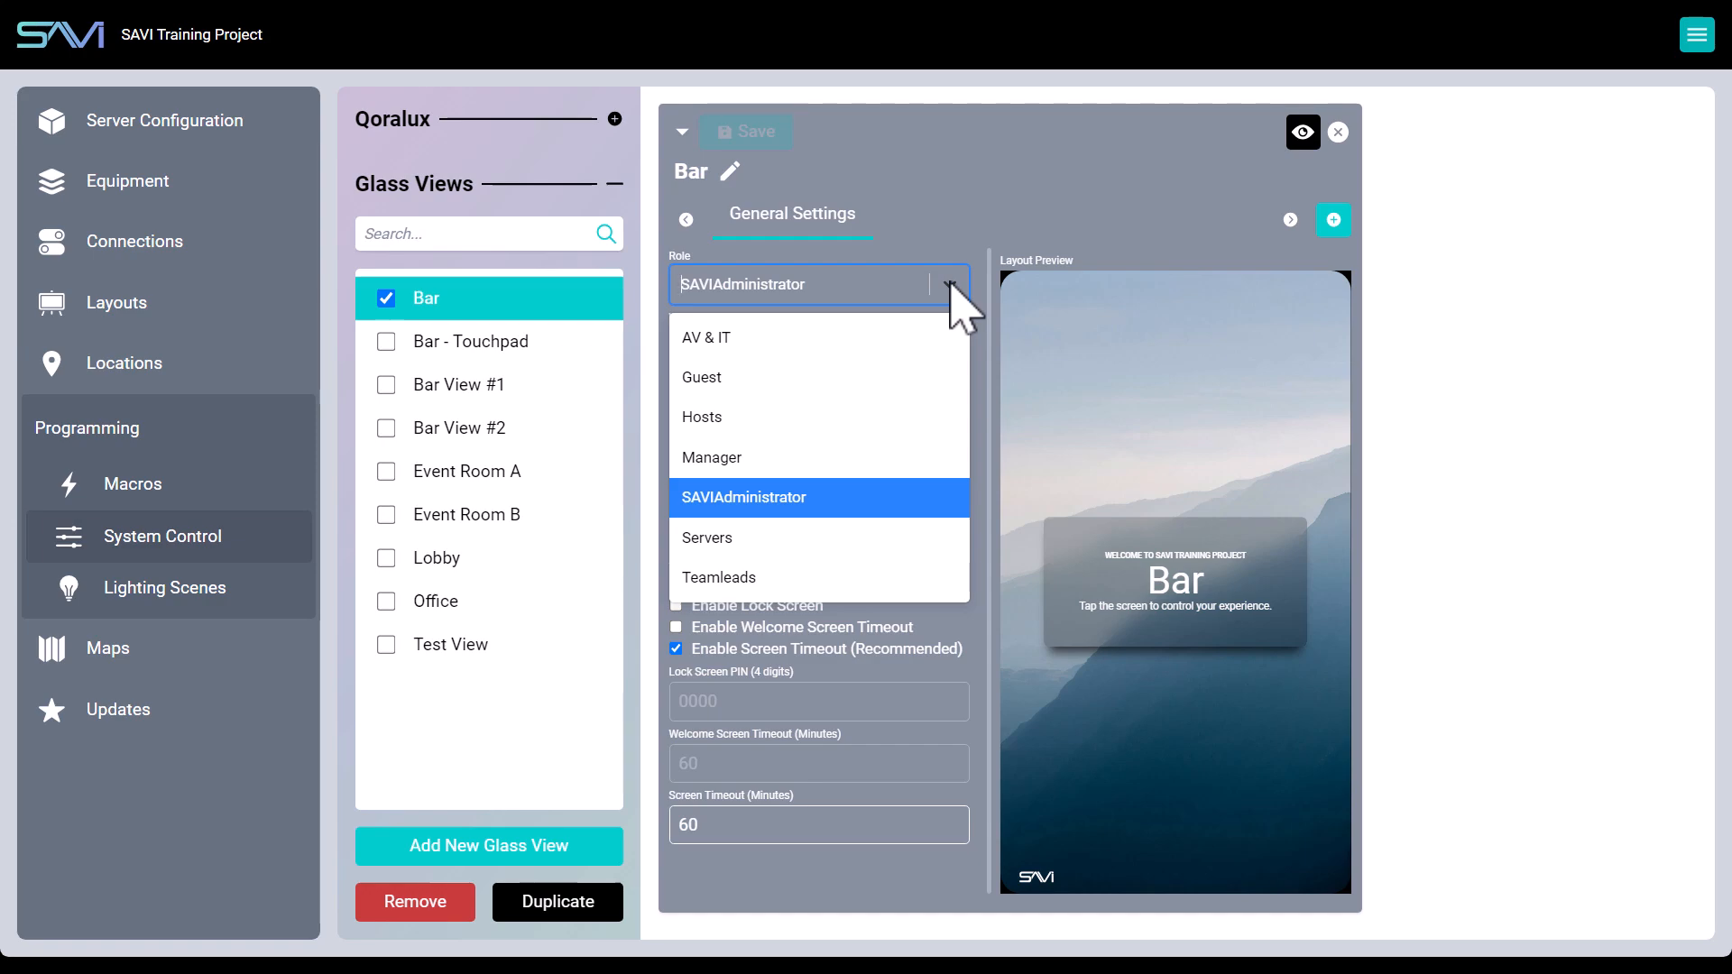
pyautogui.click(951, 285)
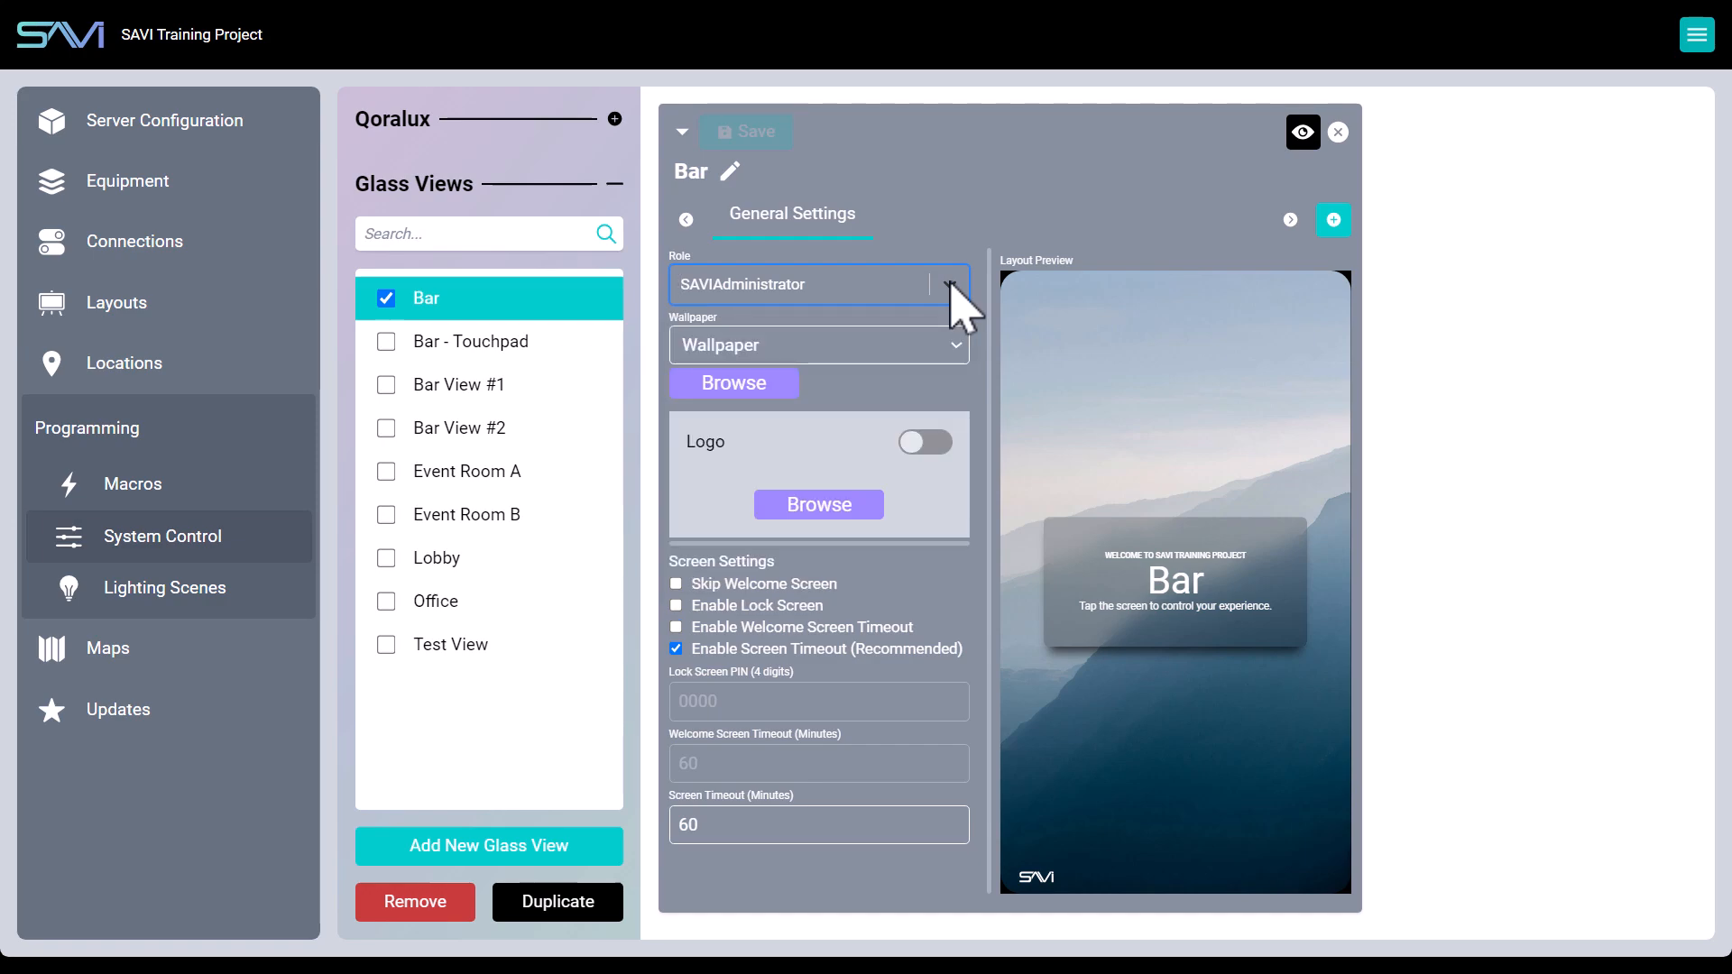
pyautogui.click(956, 347)
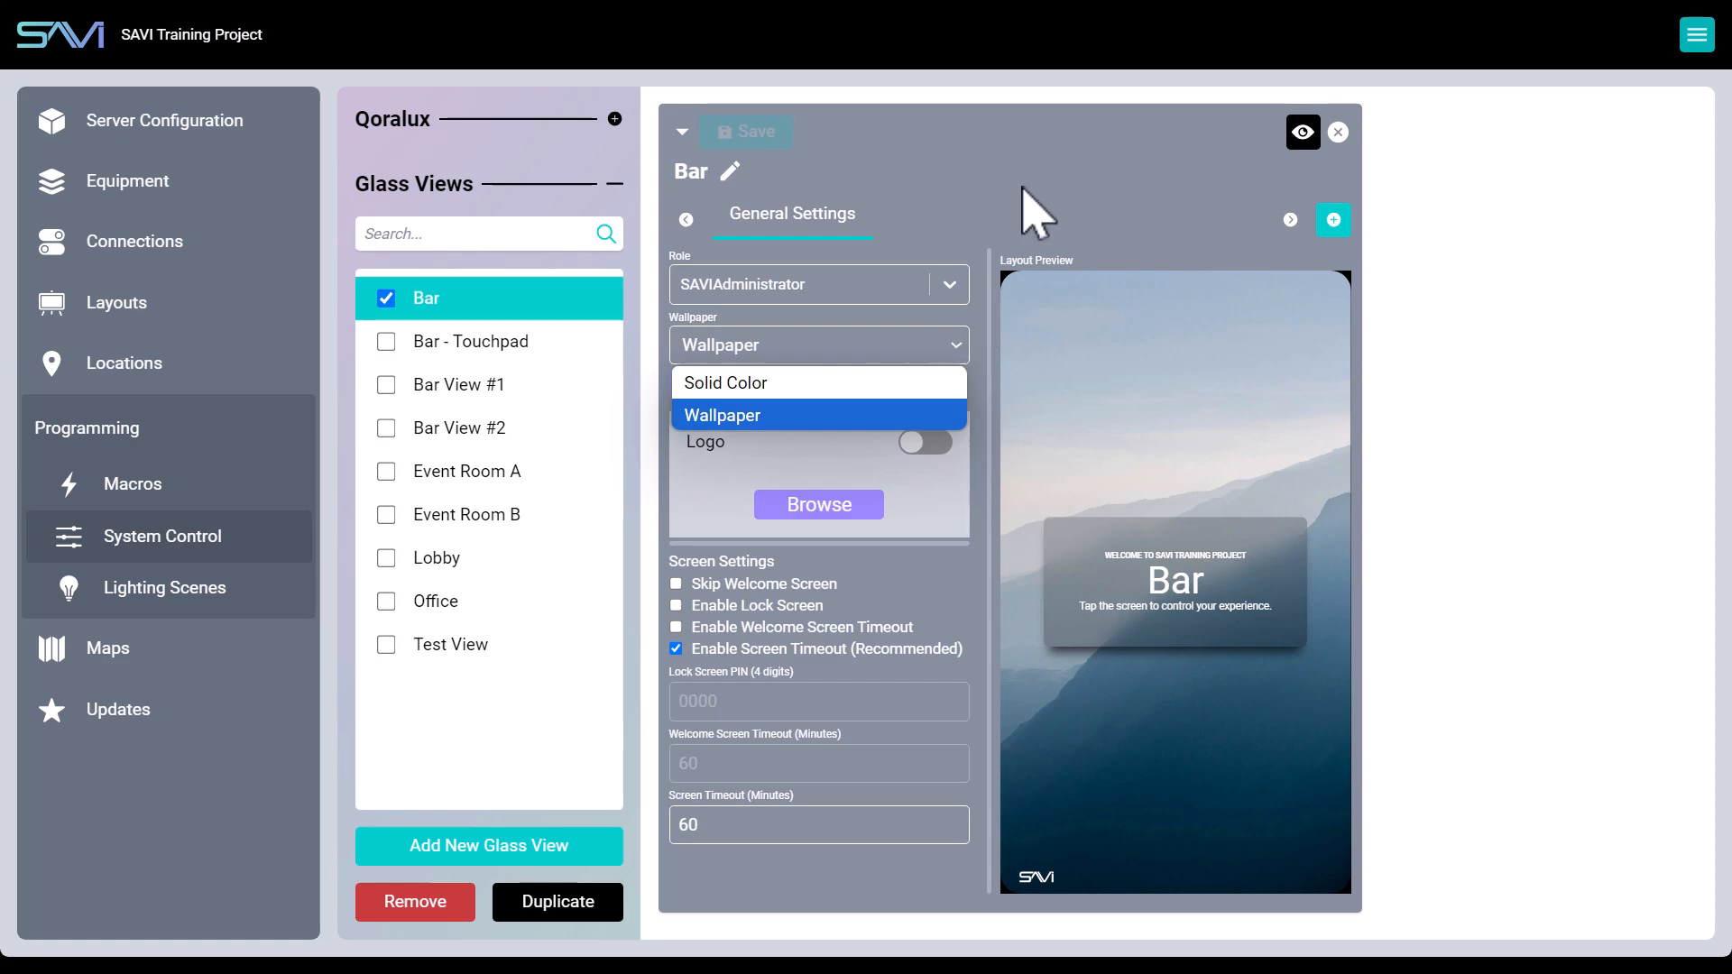
pyautogui.click(1037, 212)
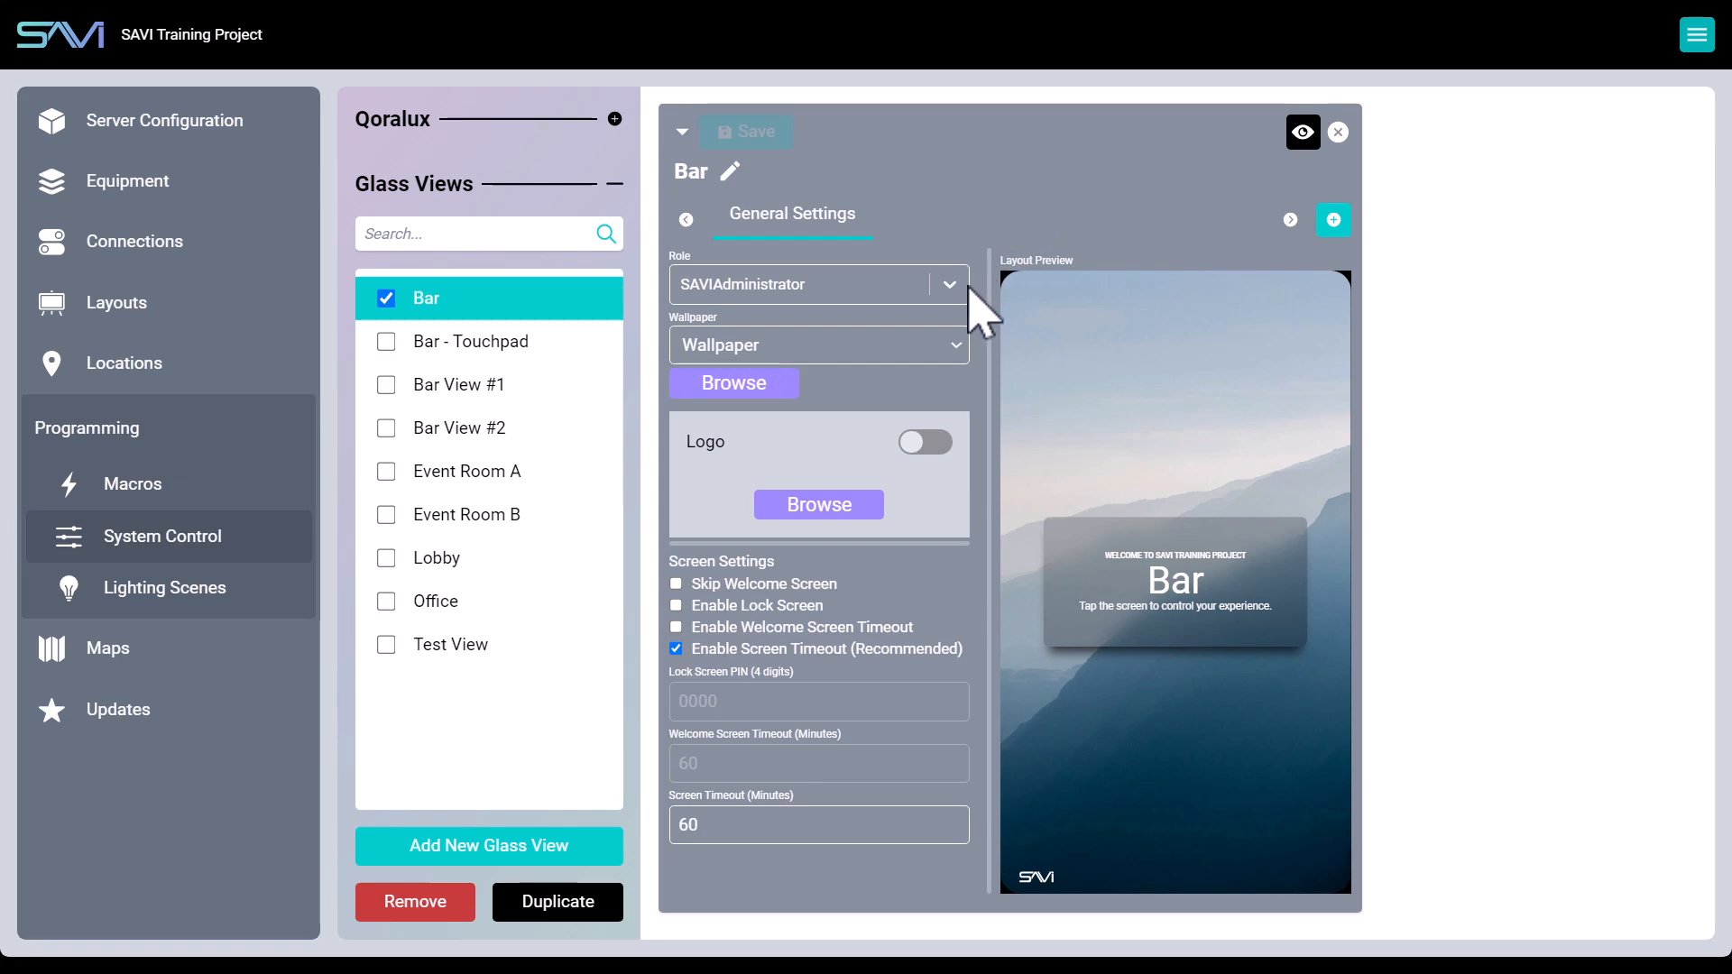
# - Upload the SAVI Logo image from the Assets folder as the Bar view's logo and turn the logo on
pyautogui.click(819, 507)
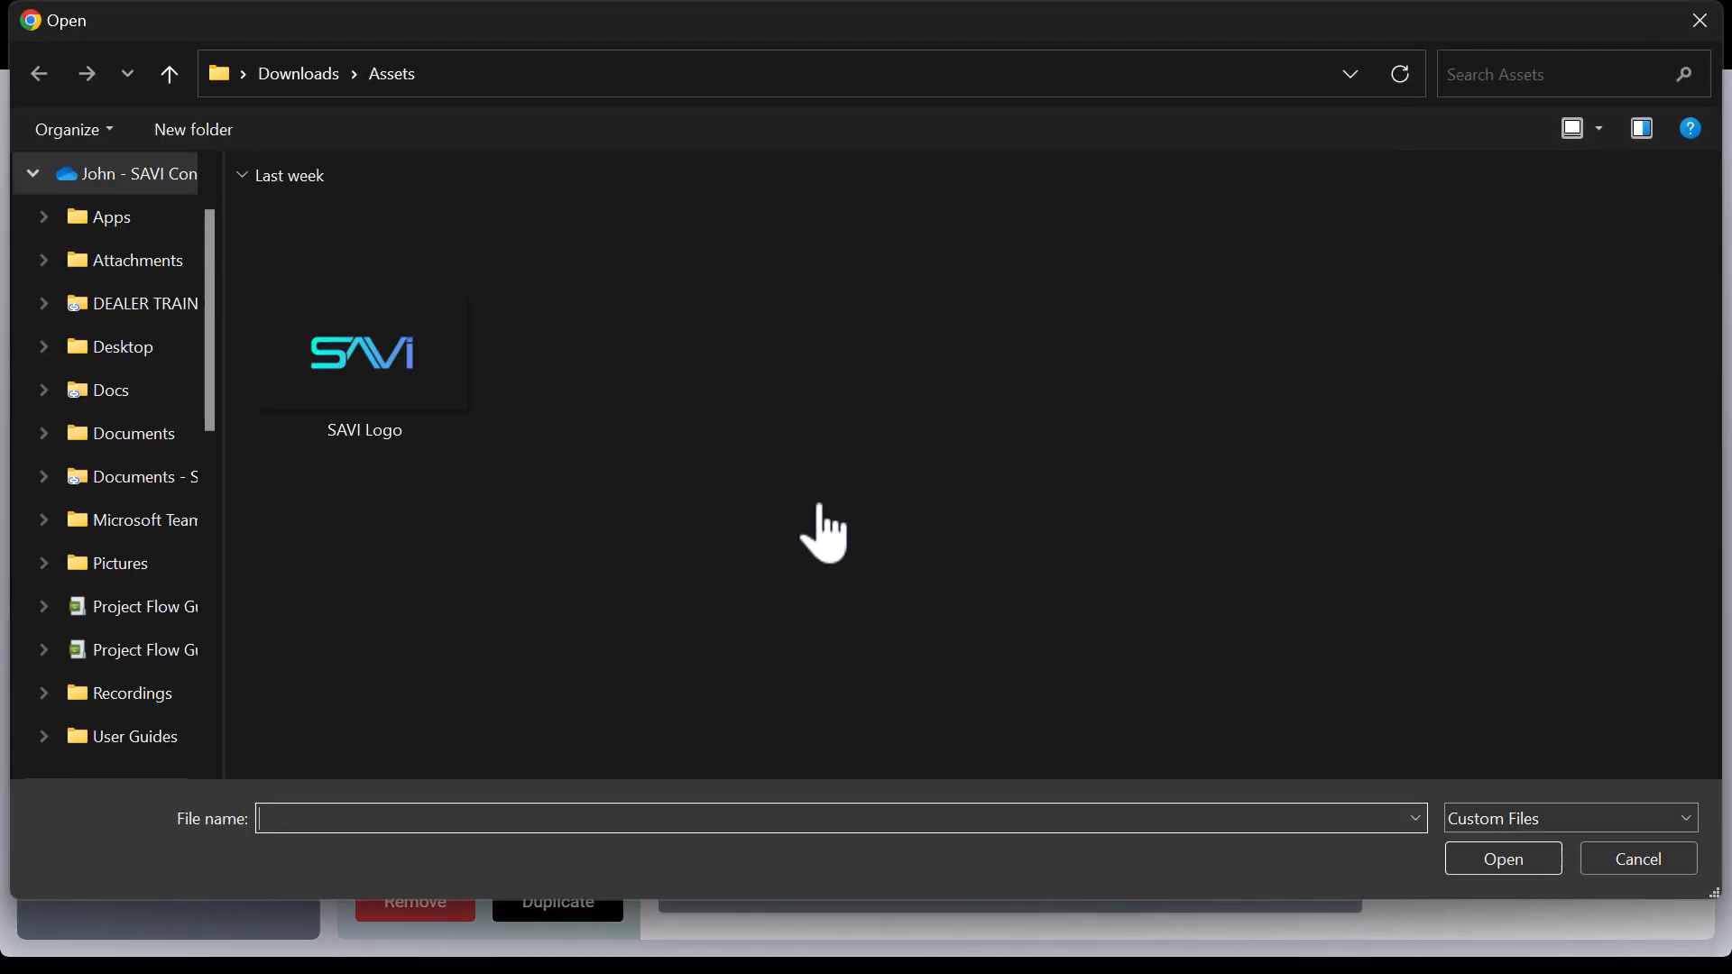
pyautogui.doubleClick(395, 361)
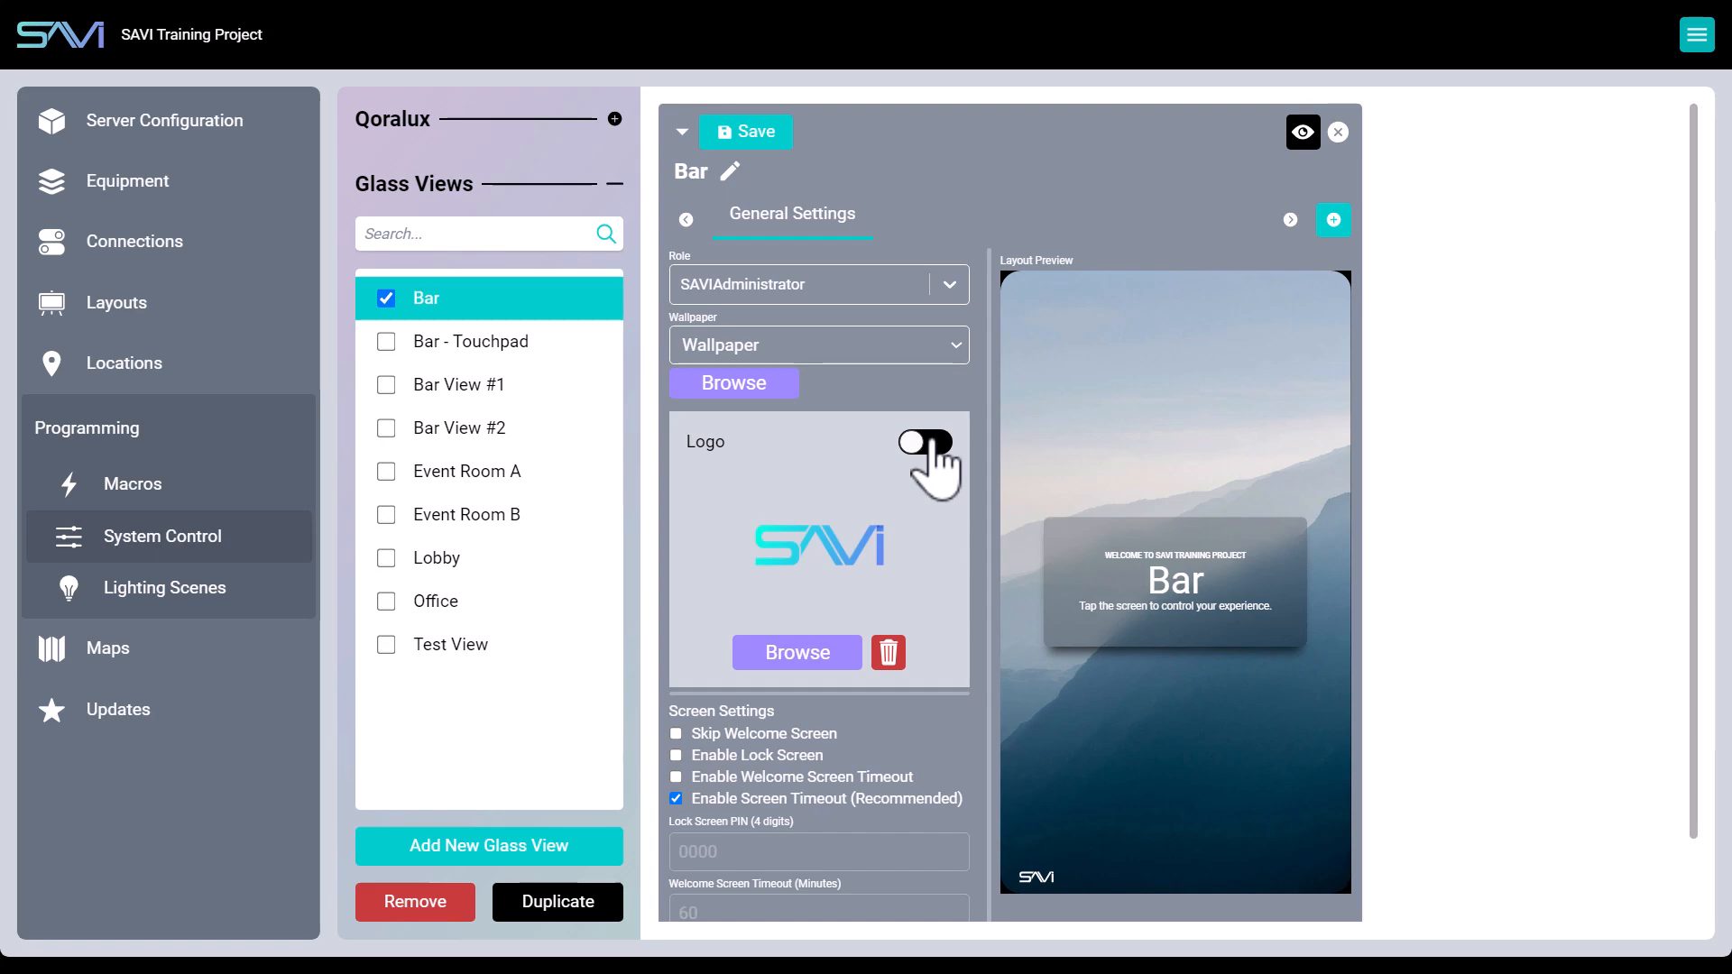
pyautogui.click(929, 447)
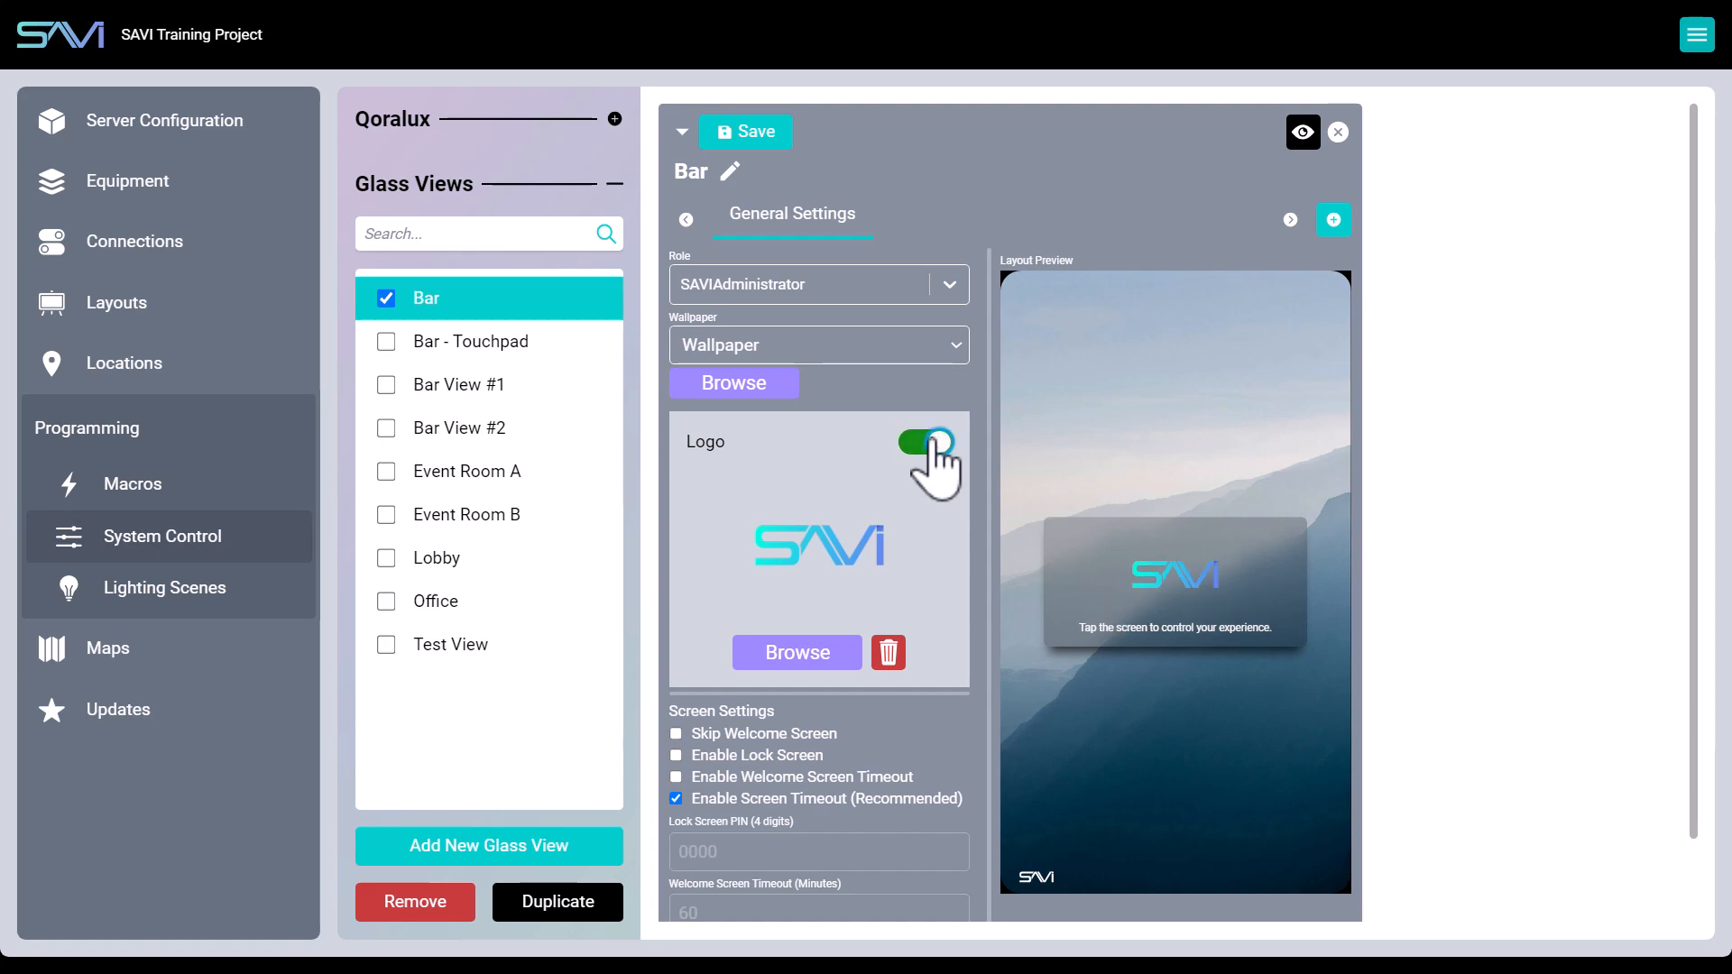
# - Add a new page to the Bar glass view and name it "Main"
pyautogui.scroll(-1, 991, 569)
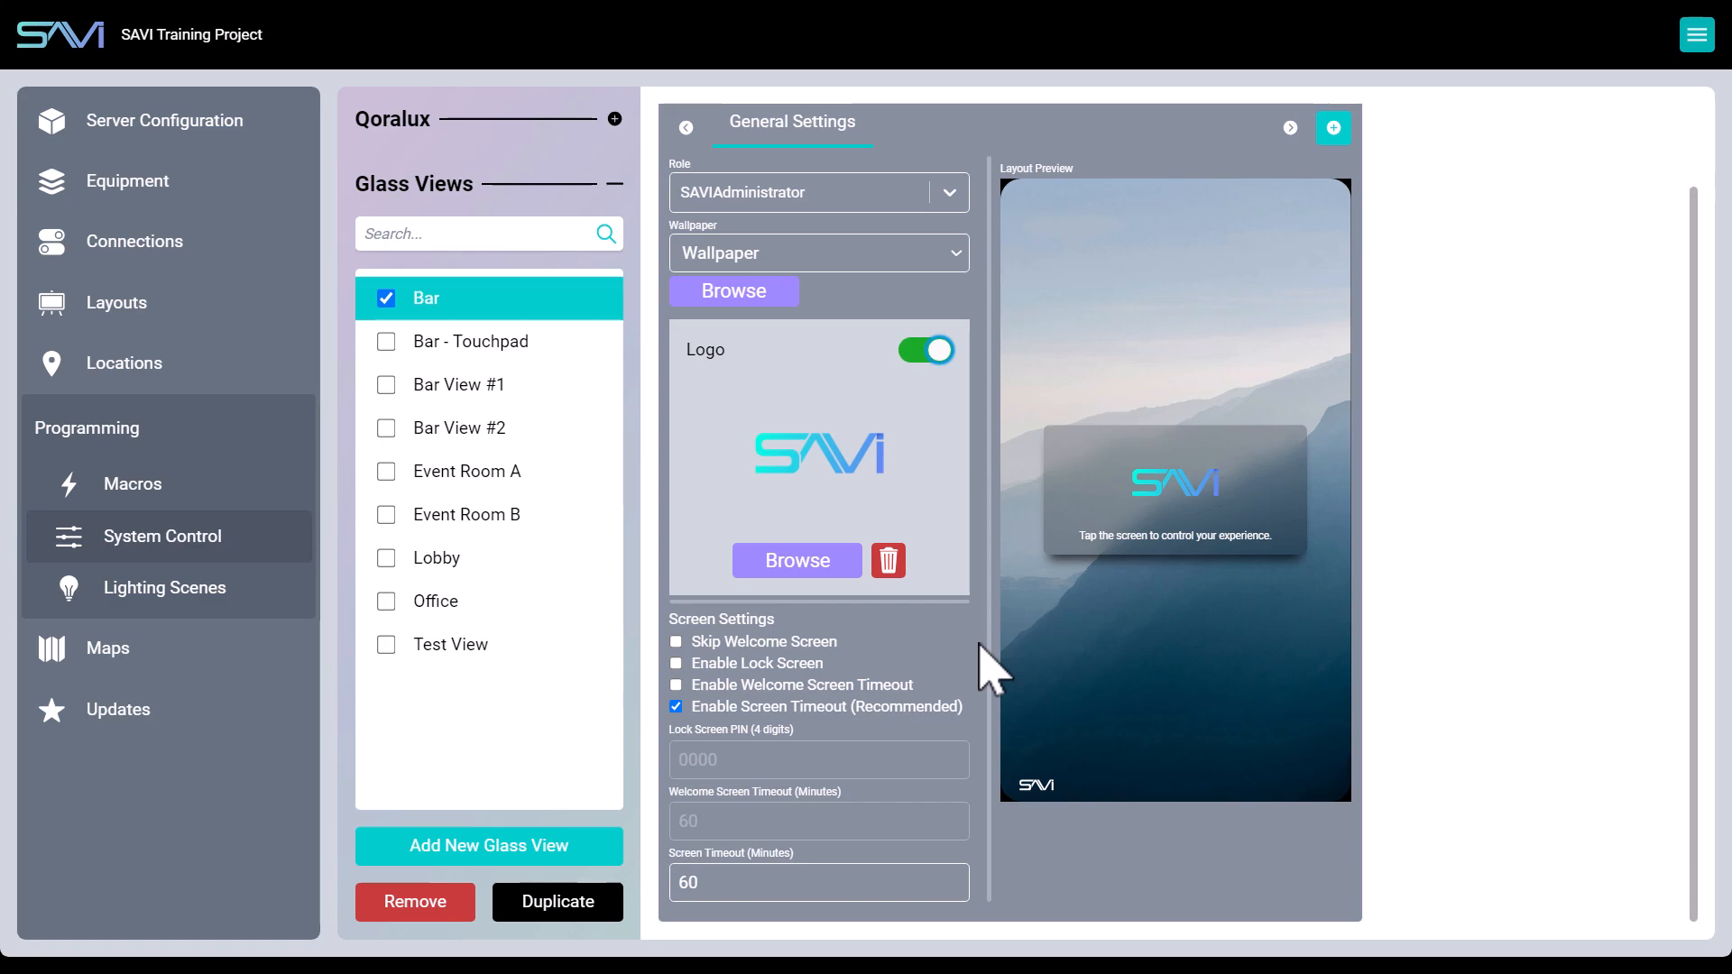
pyautogui.scroll(1, 1001, 646)
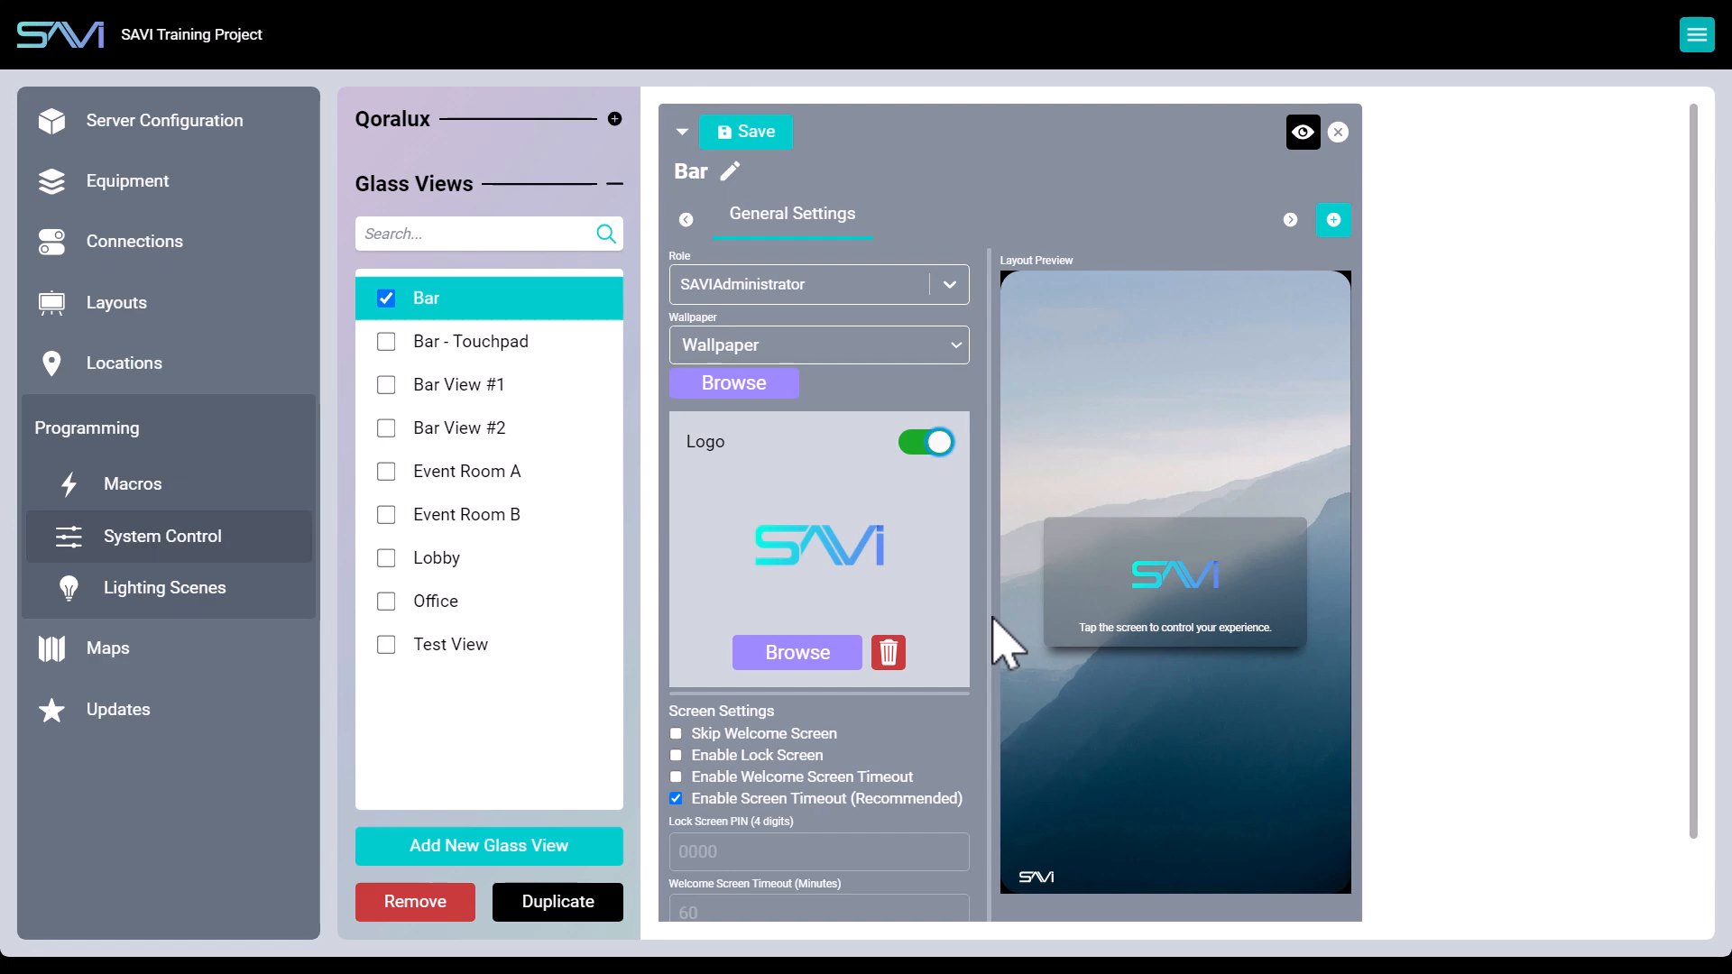
pyautogui.click(1335, 221)
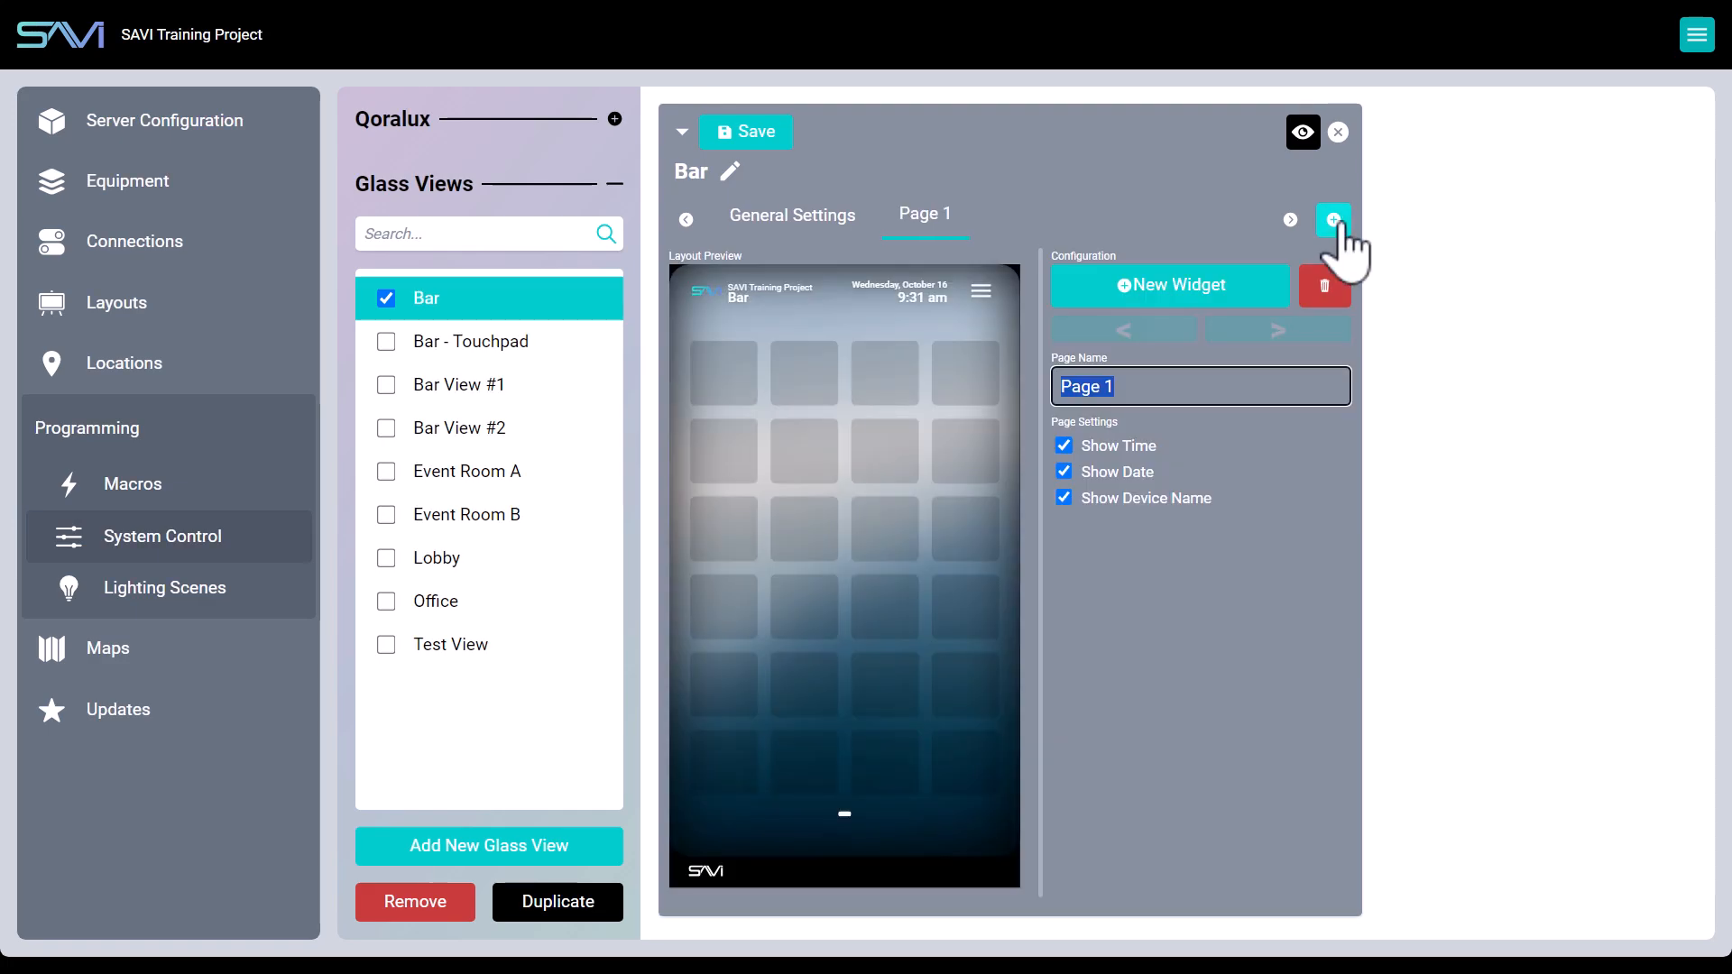
pyautogui.write('Main')
# - Add a widget in the first column, fourth row of the Main page grid and set its type to Audio Zone
pyautogui.click(1127, 285)
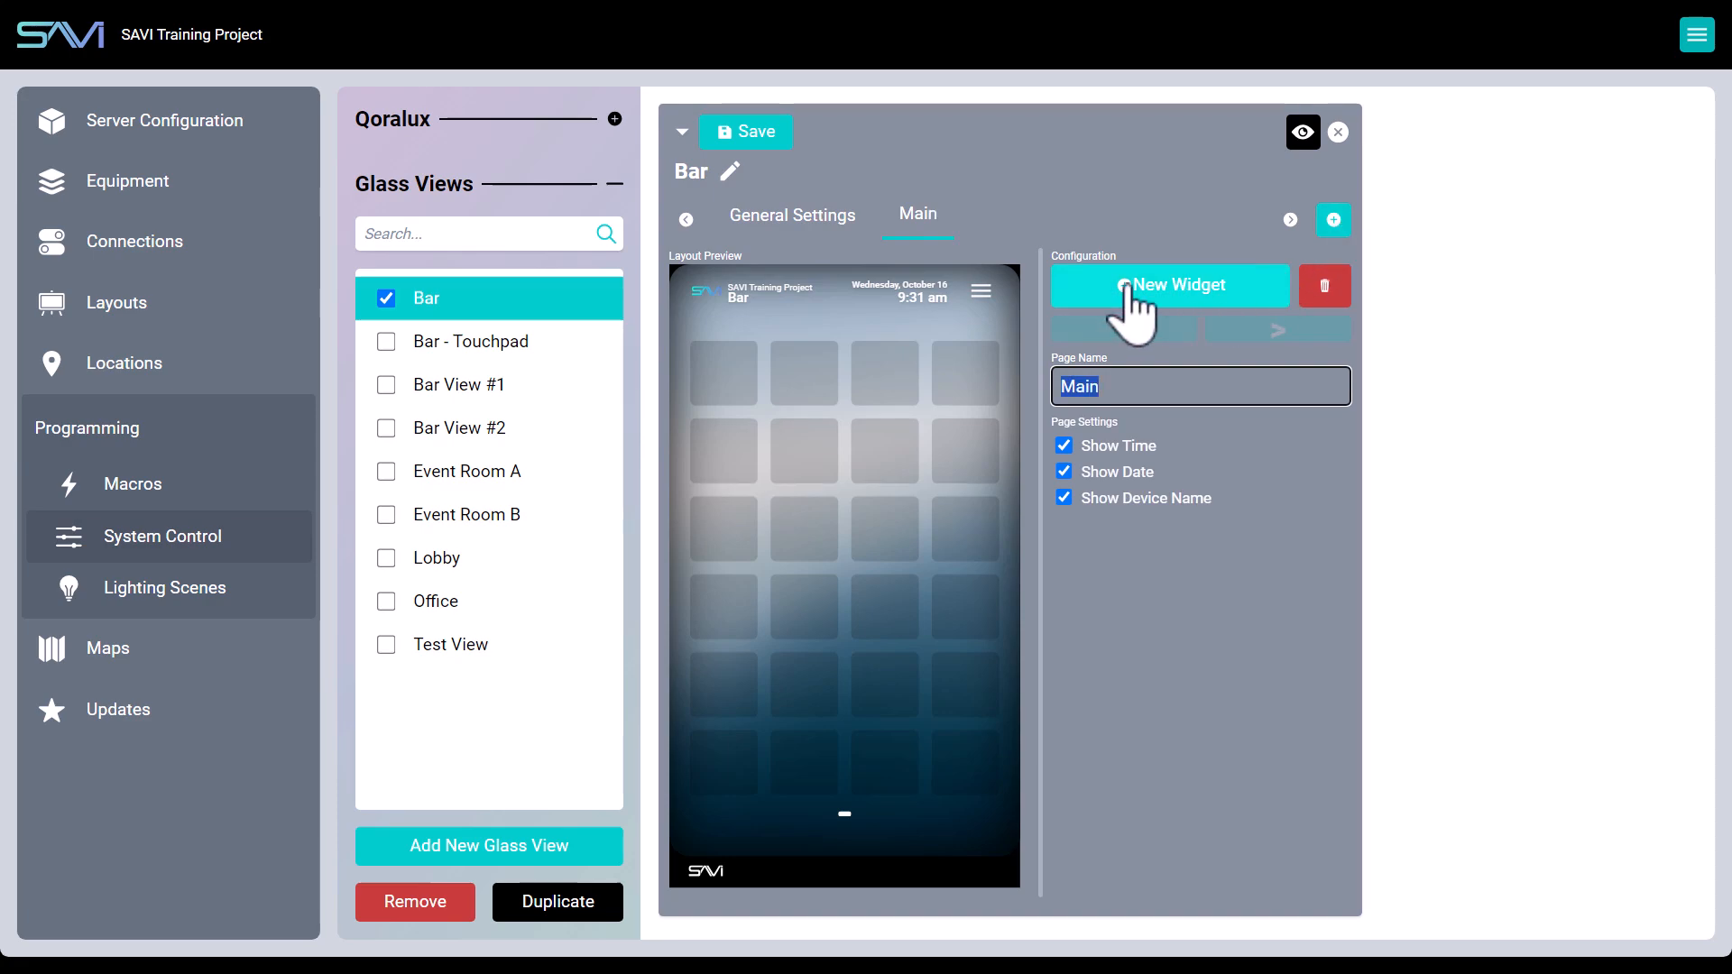
pyautogui.click(722, 619)
pyautogui.click(1190, 291)
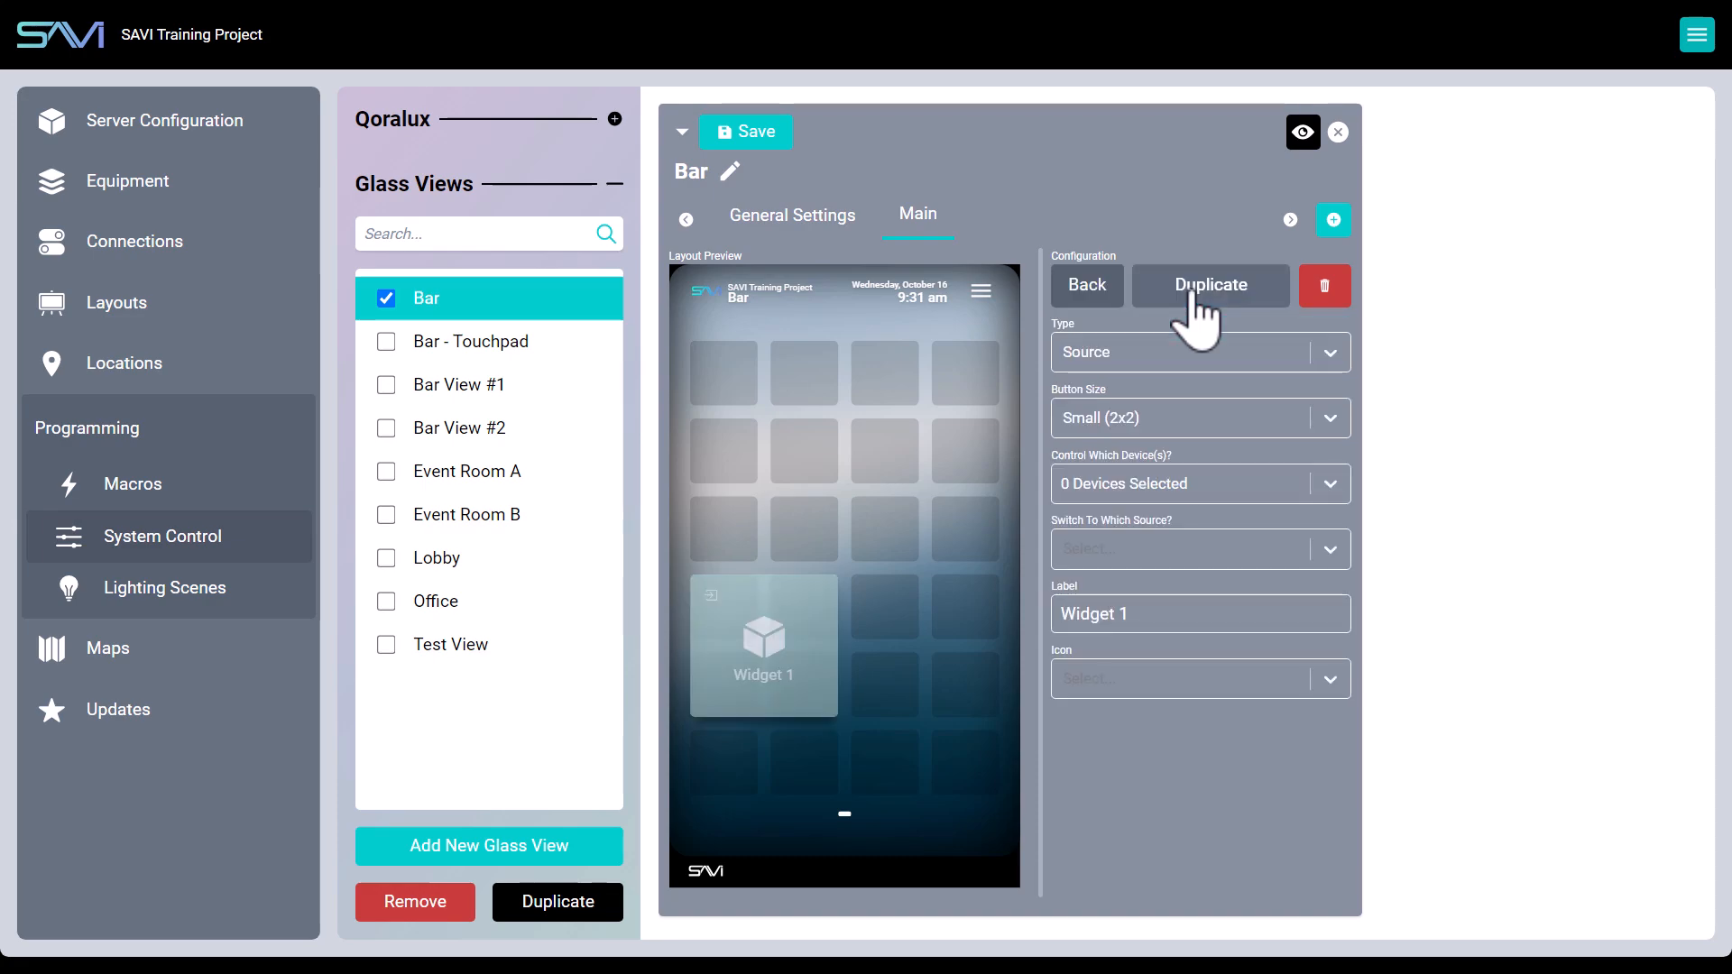
pyautogui.click(1179, 359)
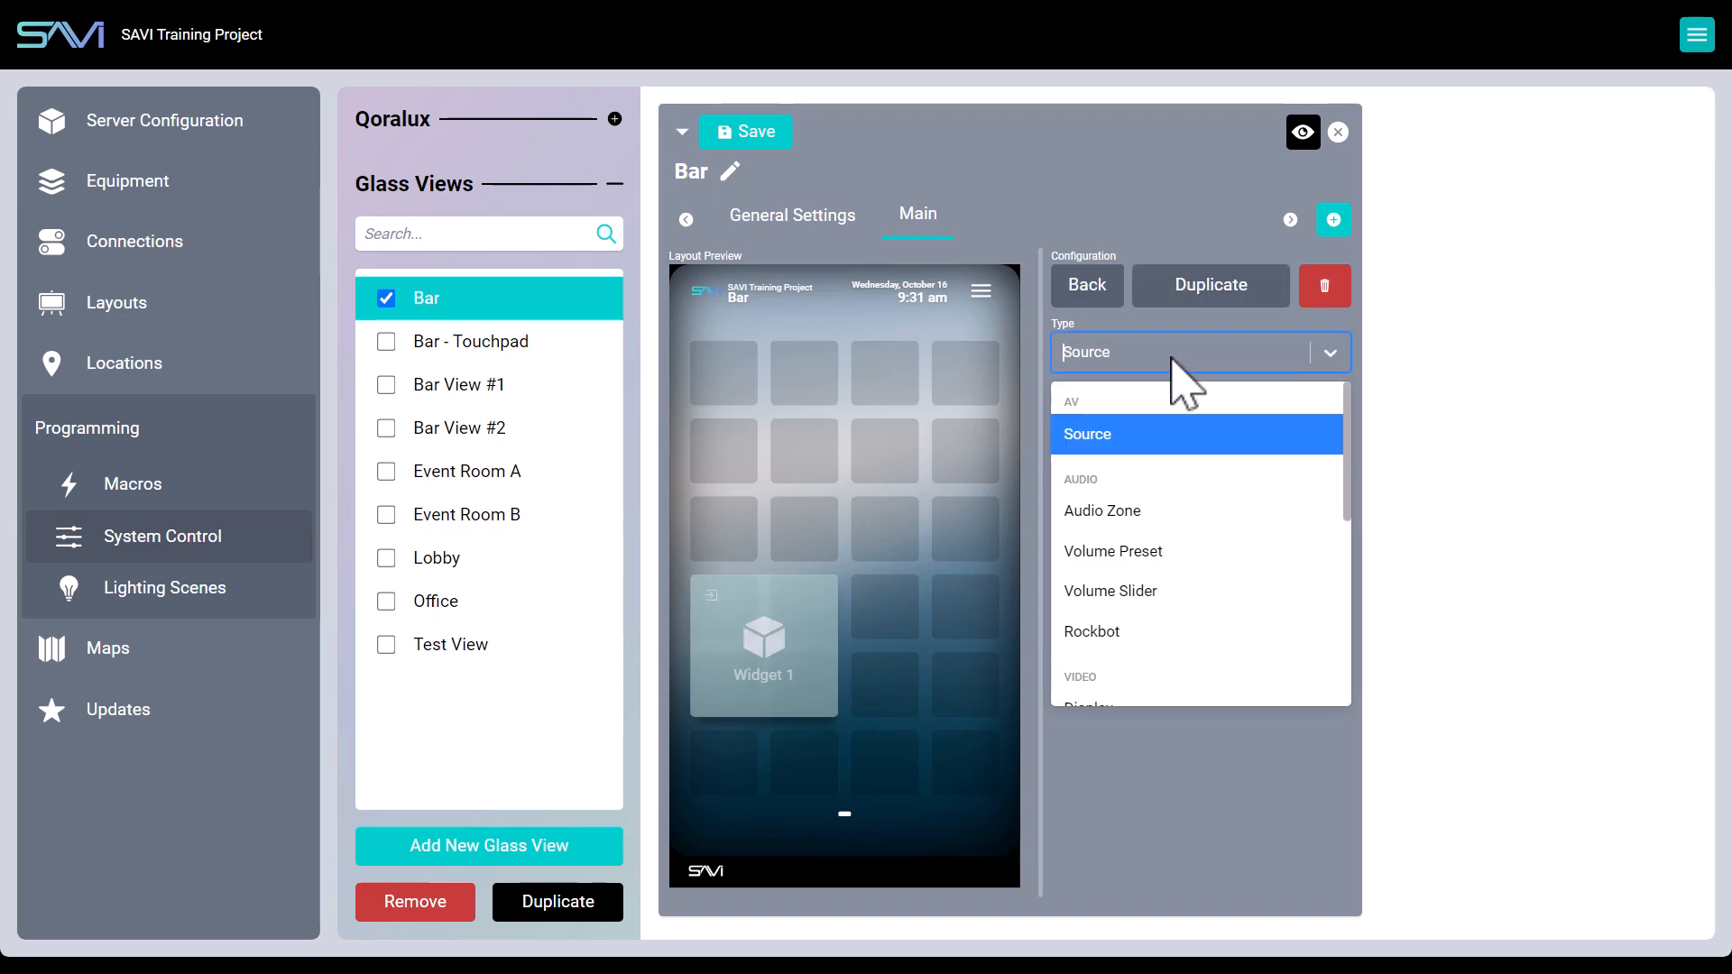
pyautogui.click(1151, 513)
# - Assign the Bar Audio device to the Audio Zone widget and label it "Bar Audio"
pyautogui.click(1141, 491)
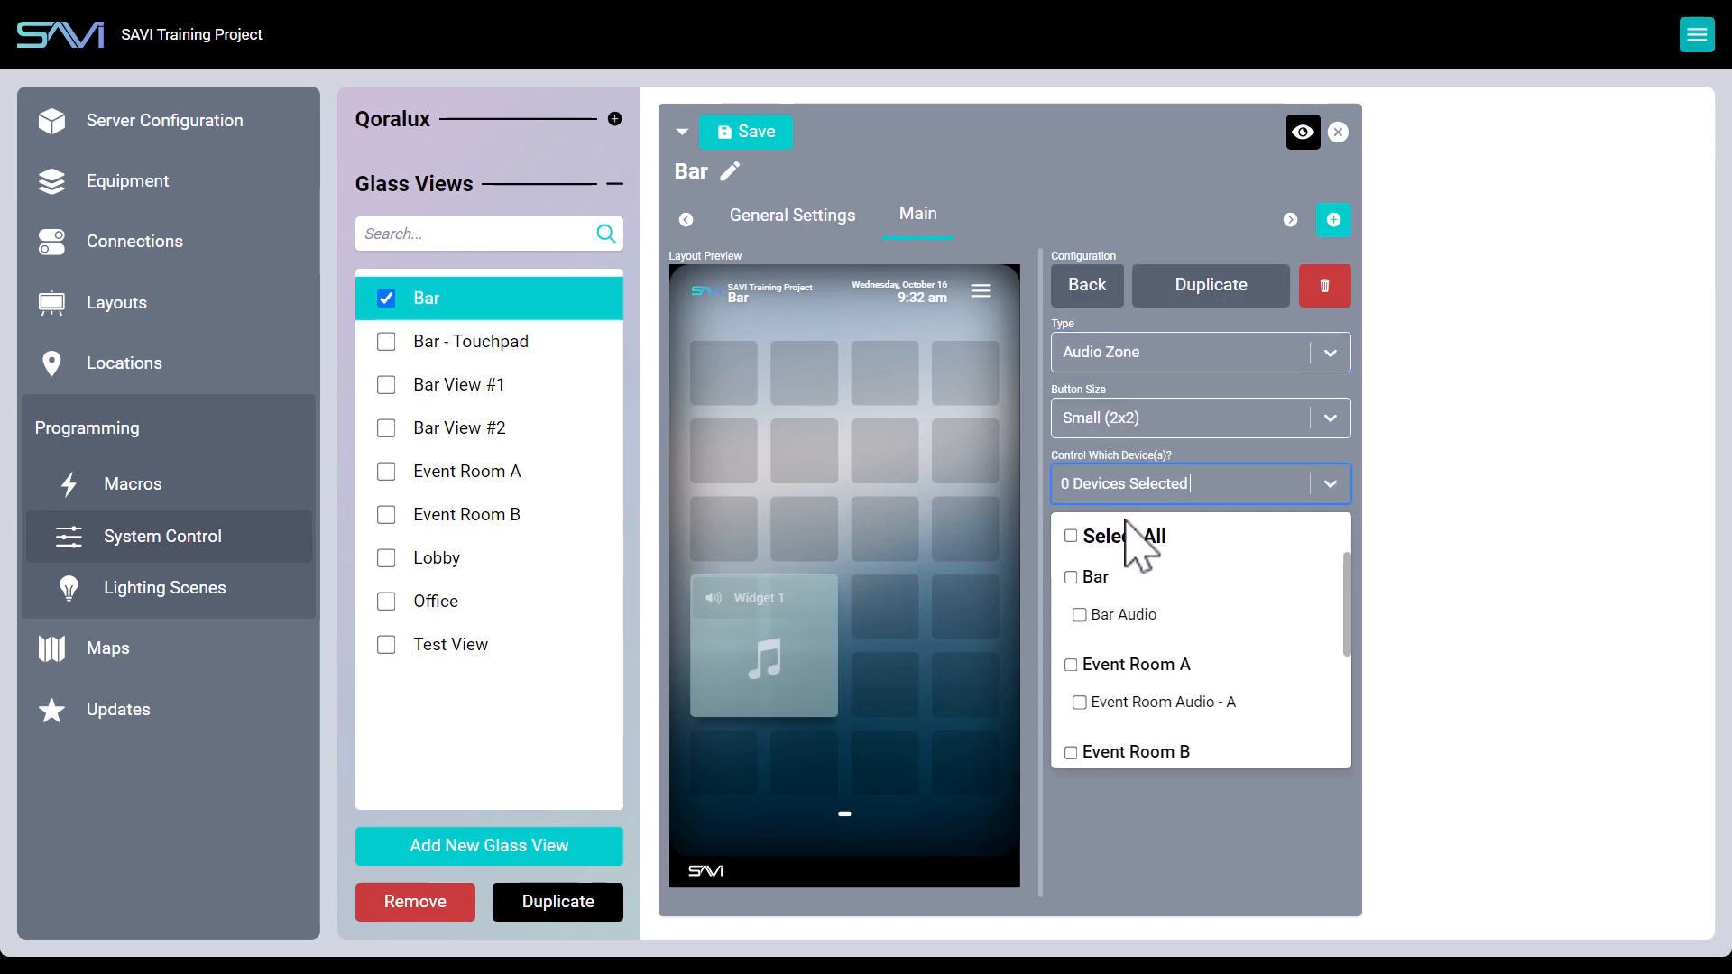
pyautogui.click(1080, 615)
pyautogui.click(1147, 821)
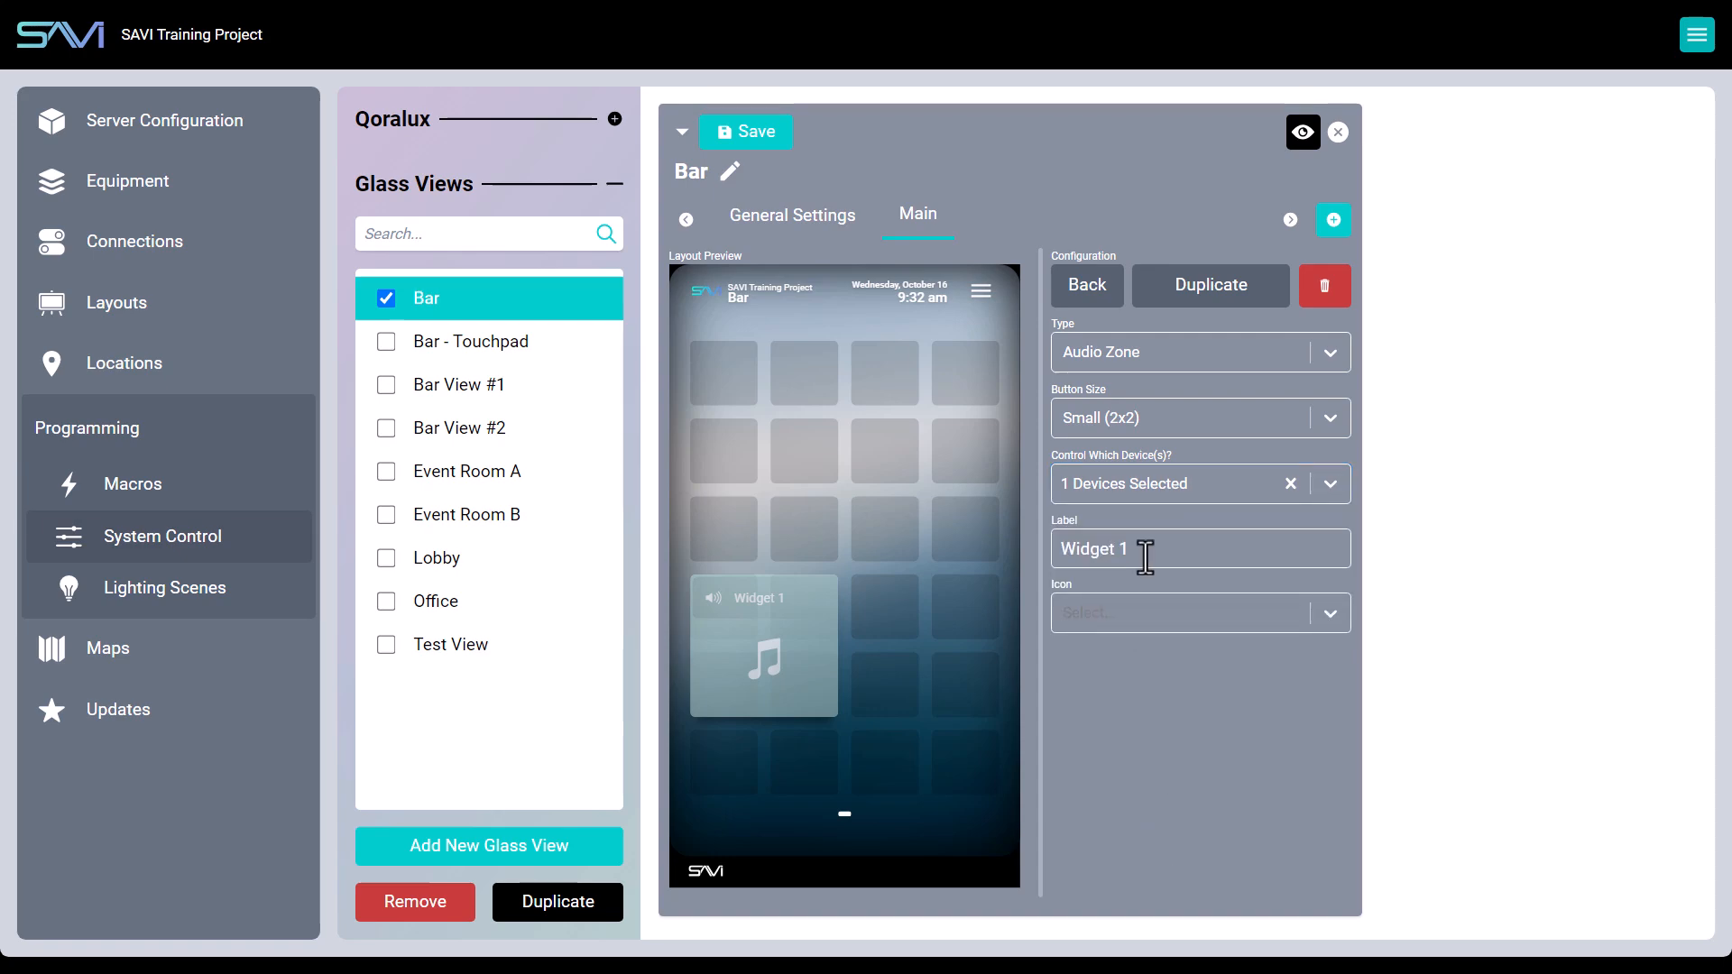
pyautogui.moveTo(1144, 552); pyautogui.dragTo(1059, 552)
pyautogui.write('Bar Audio')
pyautogui.click(1129, 686)
# - Examine the selectable audio devices, icons and button sizes for the Bar Audio widget
pyautogui.click(1333, 493)
pyautogui.scroll(-3, 1264, 631)
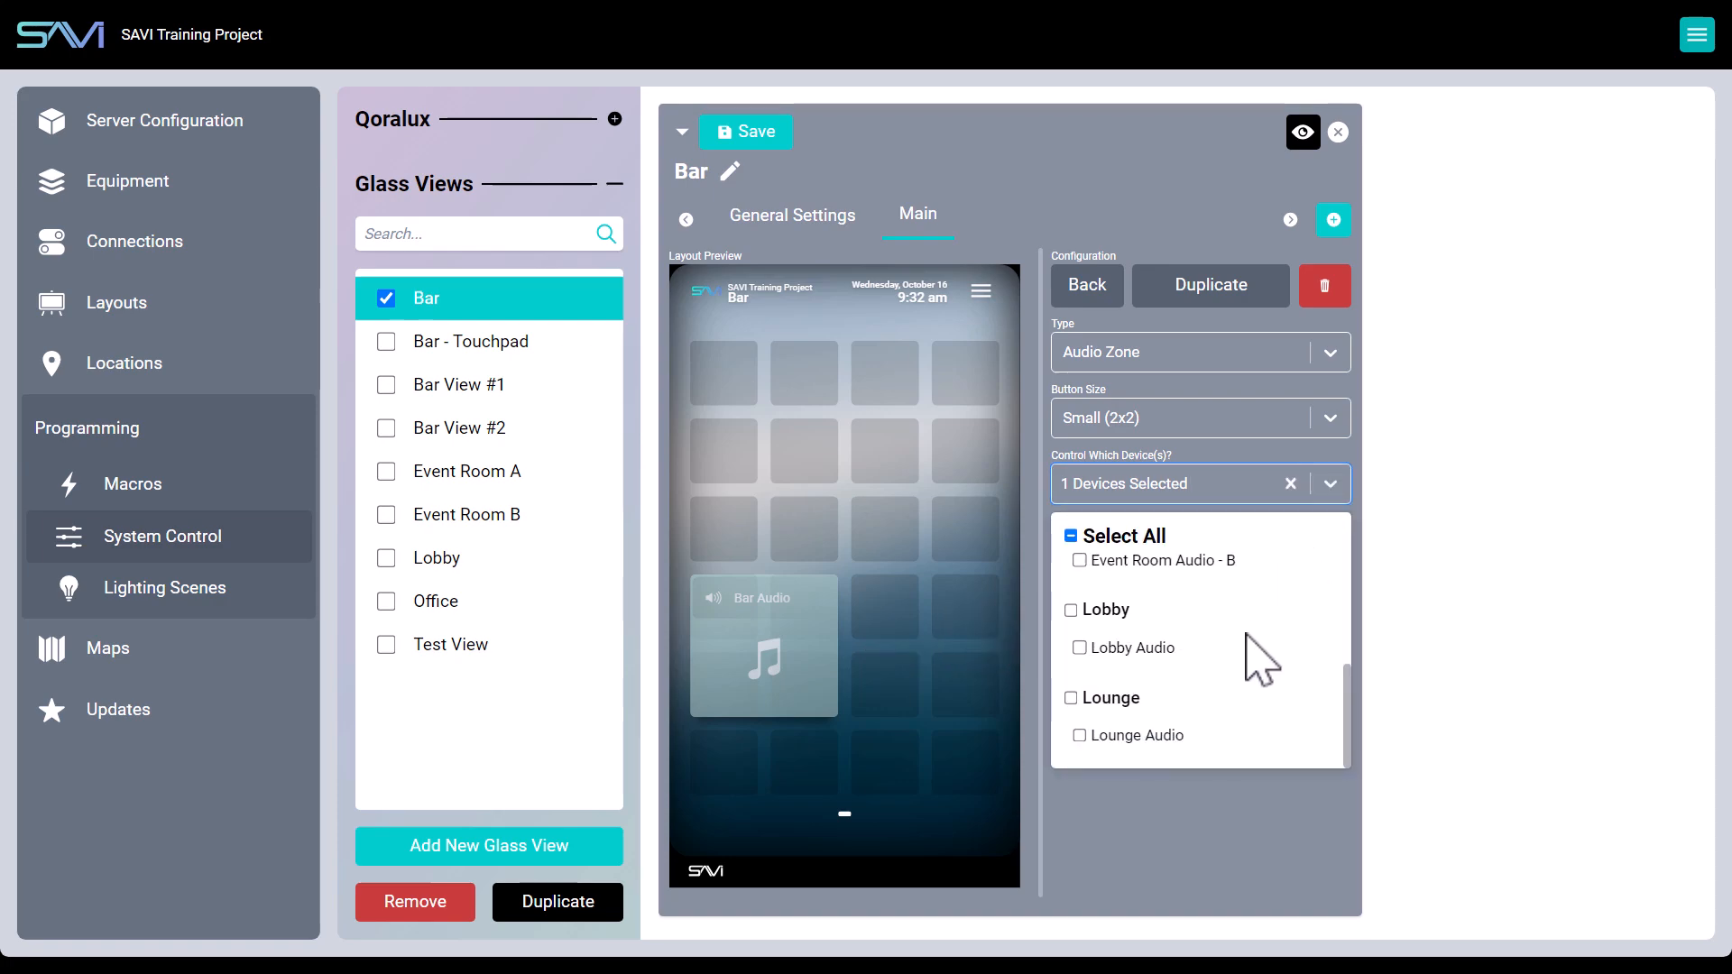
pyautogui.scroll(1, 1164, 712)
pyautogui.scroll(2, 1155, 695)
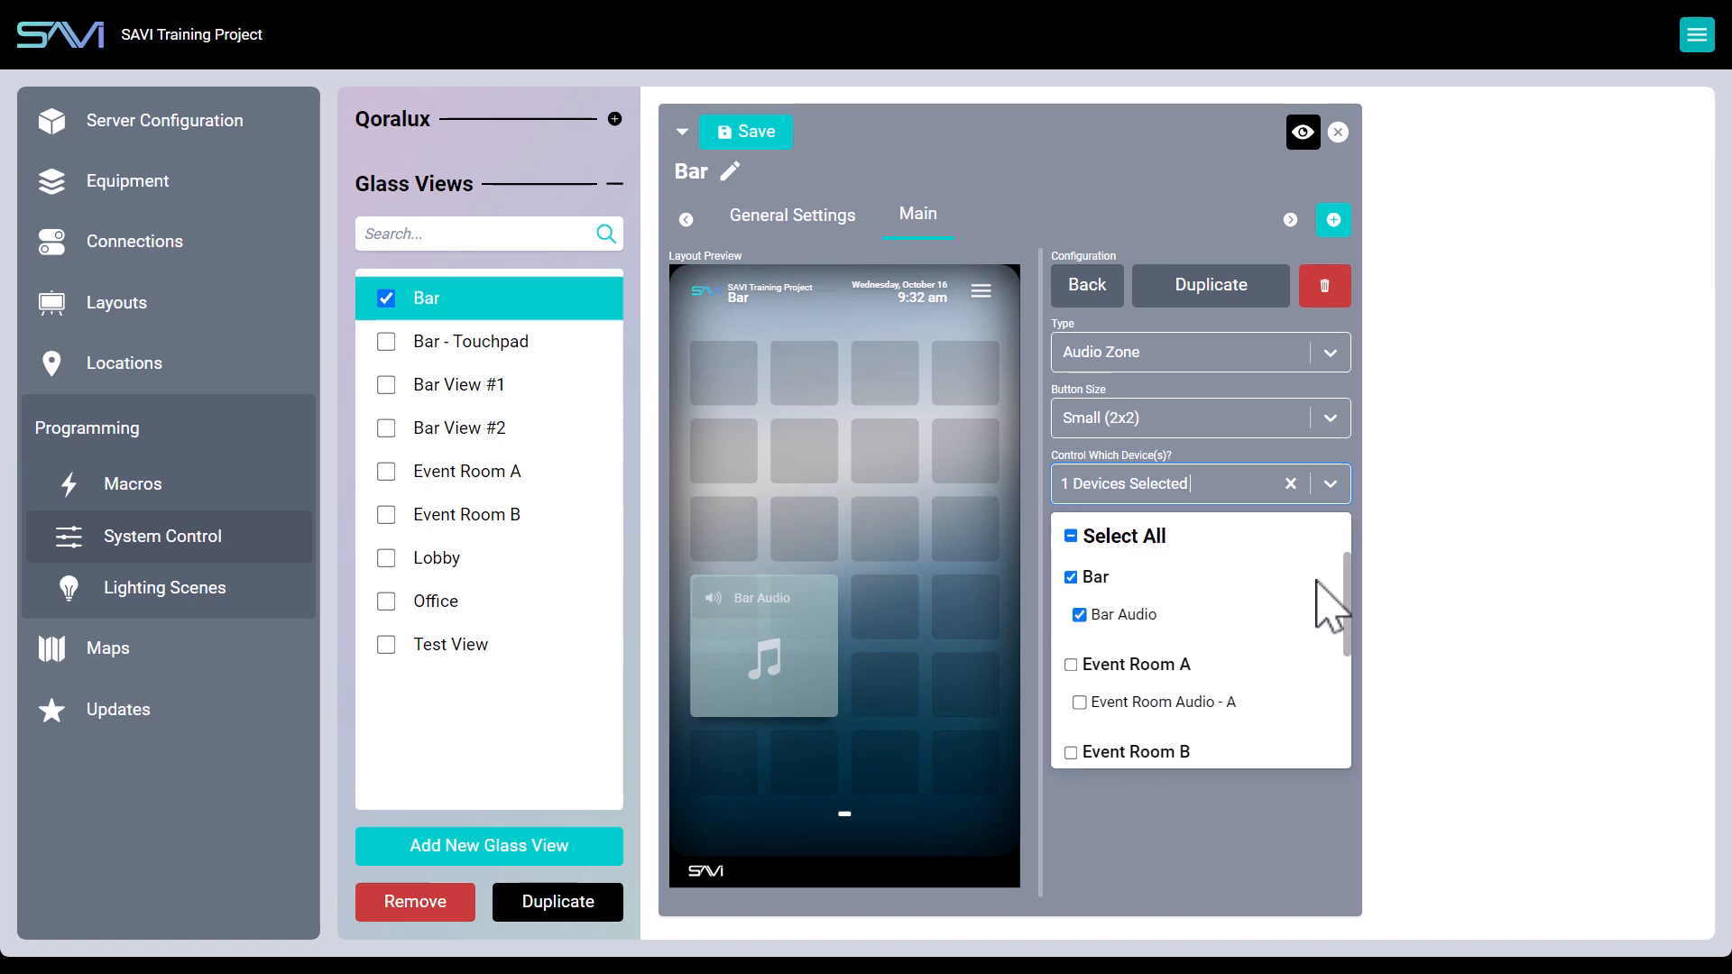
pyautogui.click(1457, 504)
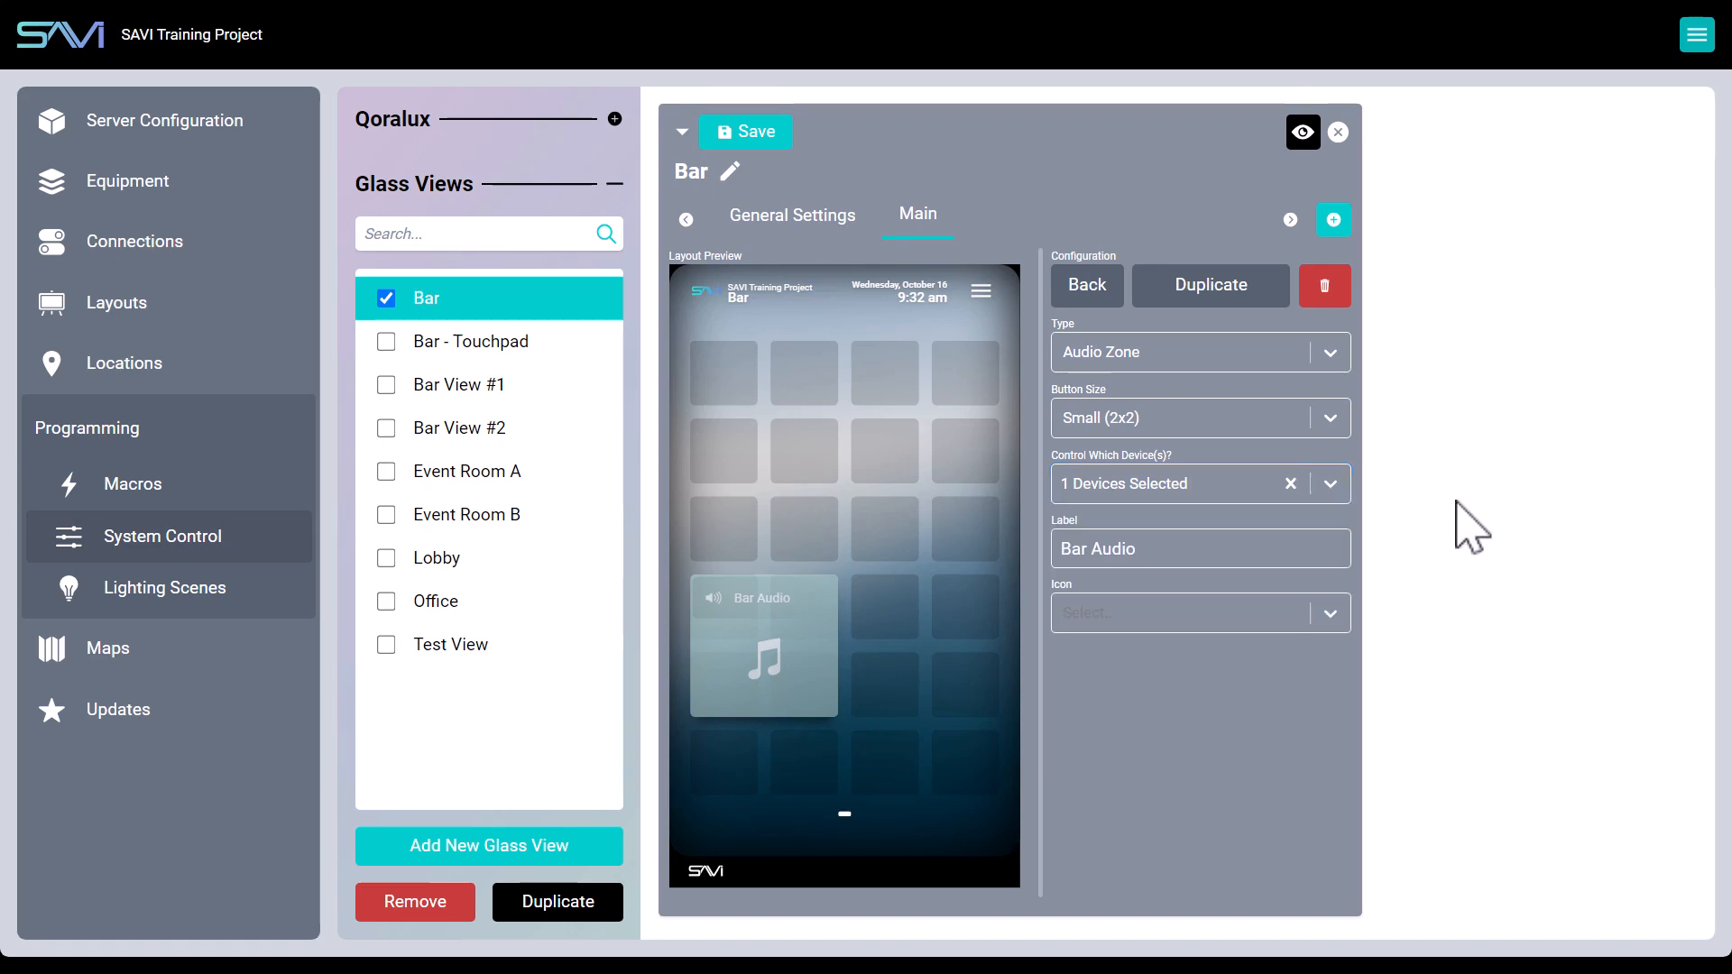
pyautogui.click(1342, 614)
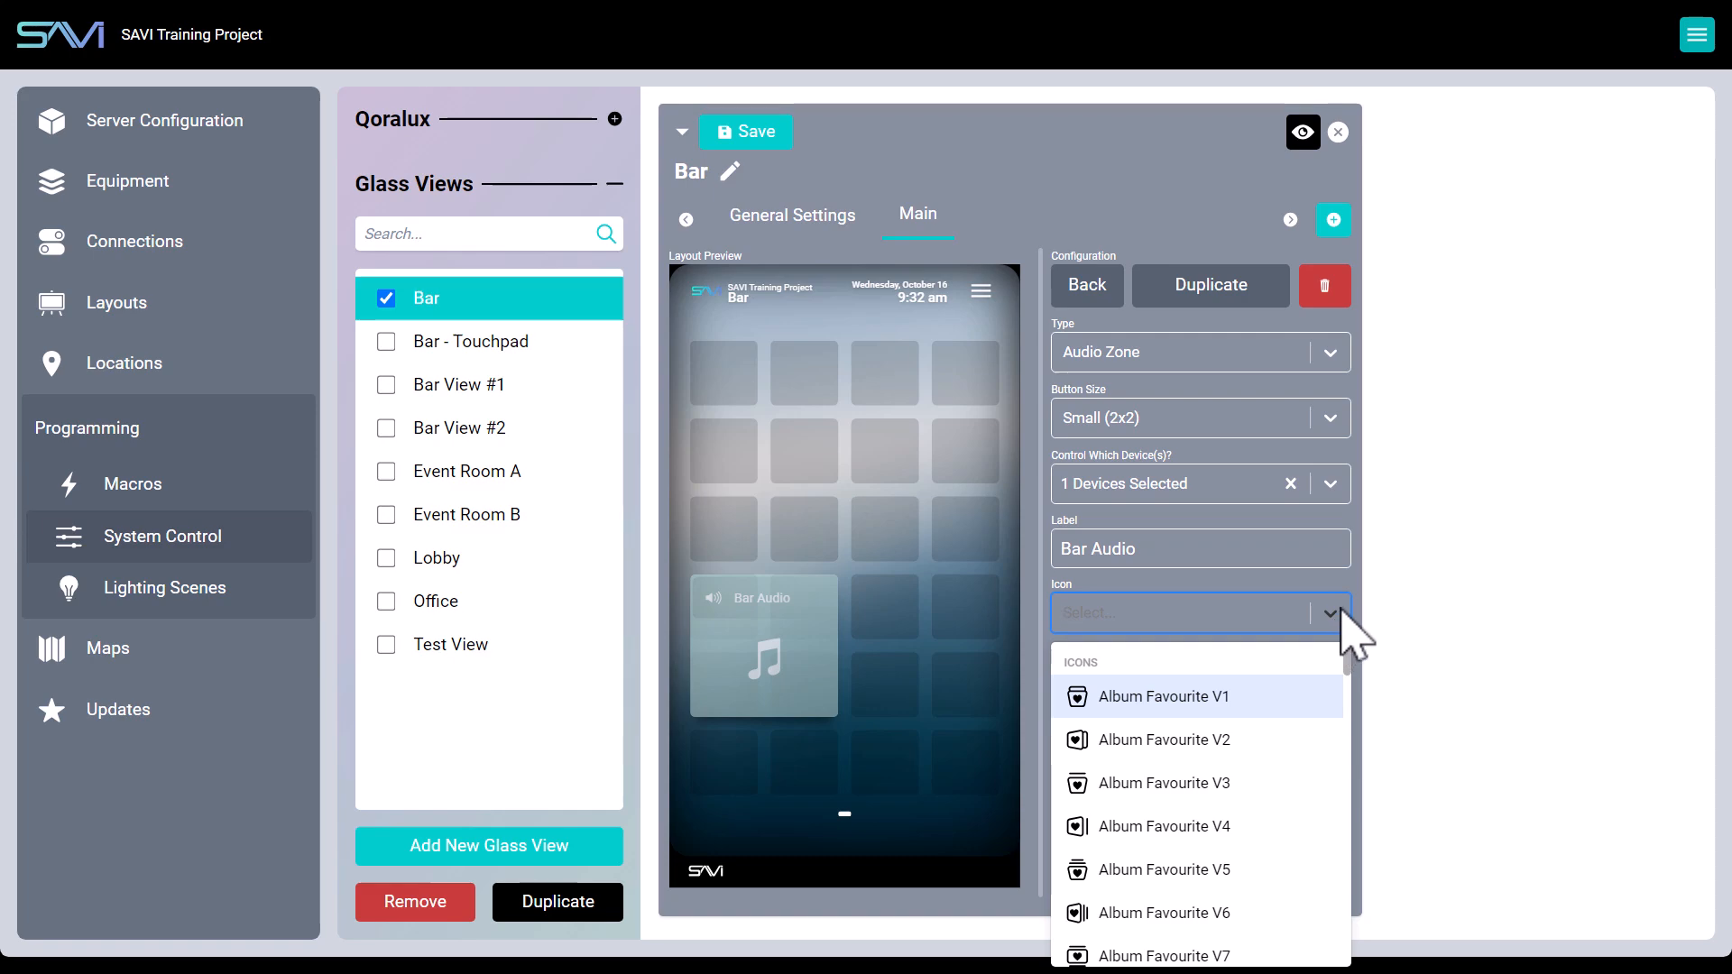
pyautogui.click(1337, 425)
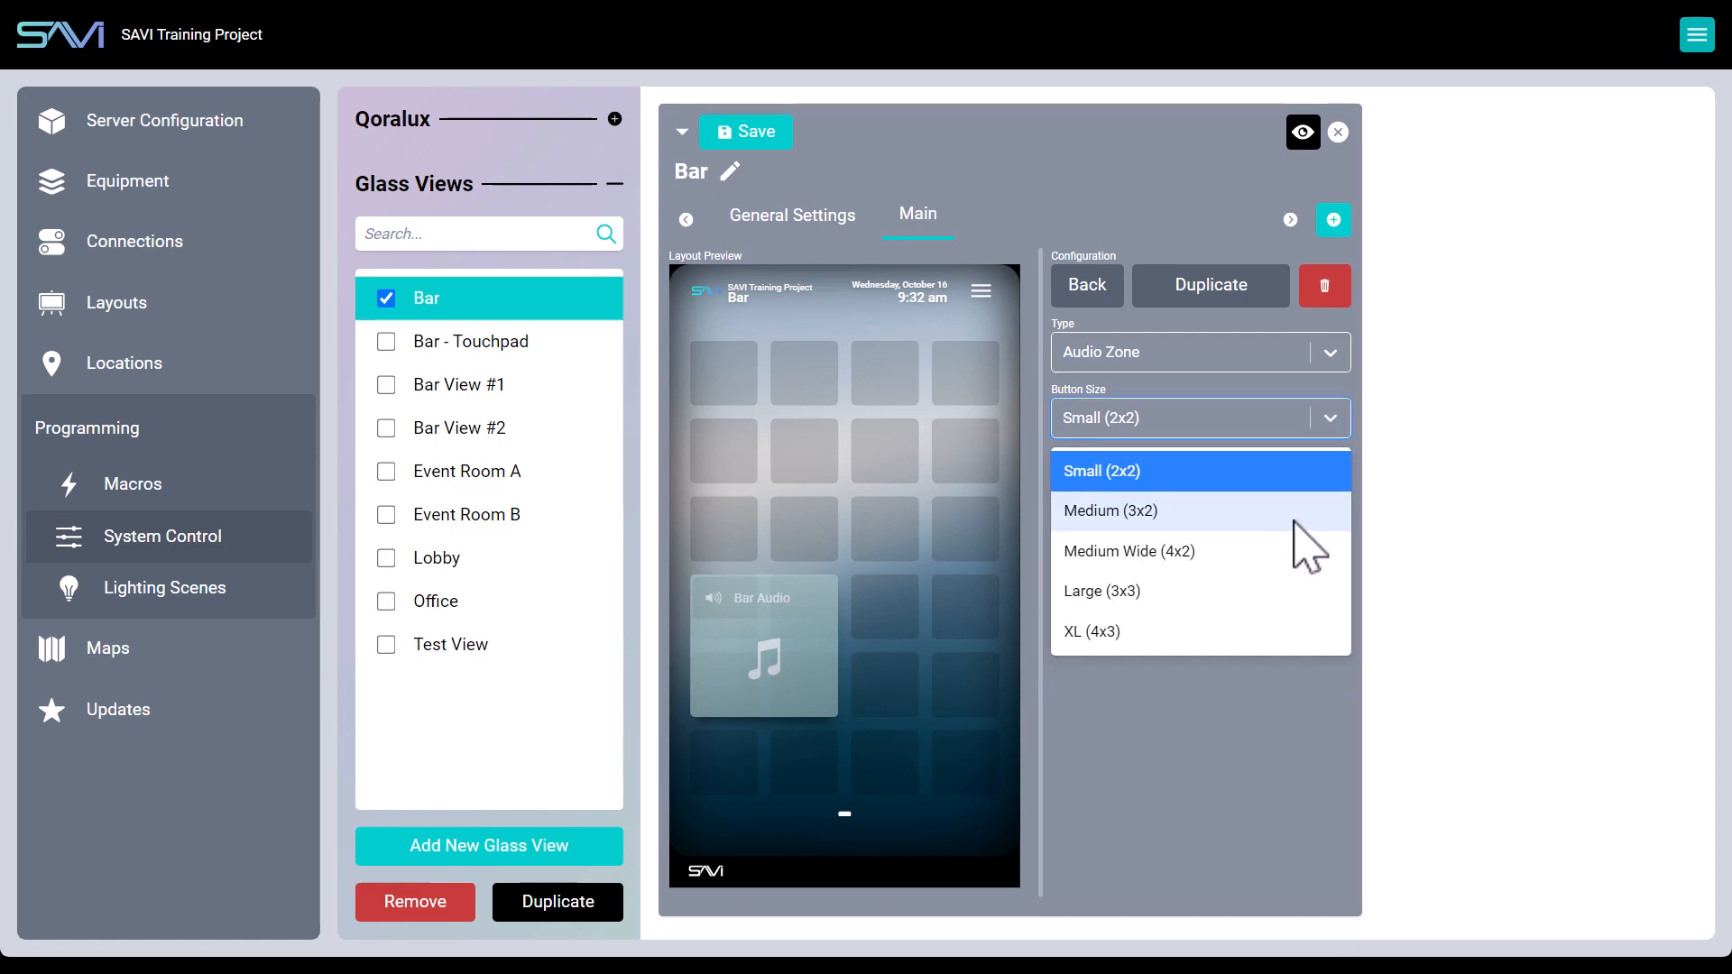
pyautogui.click(1463, 452)
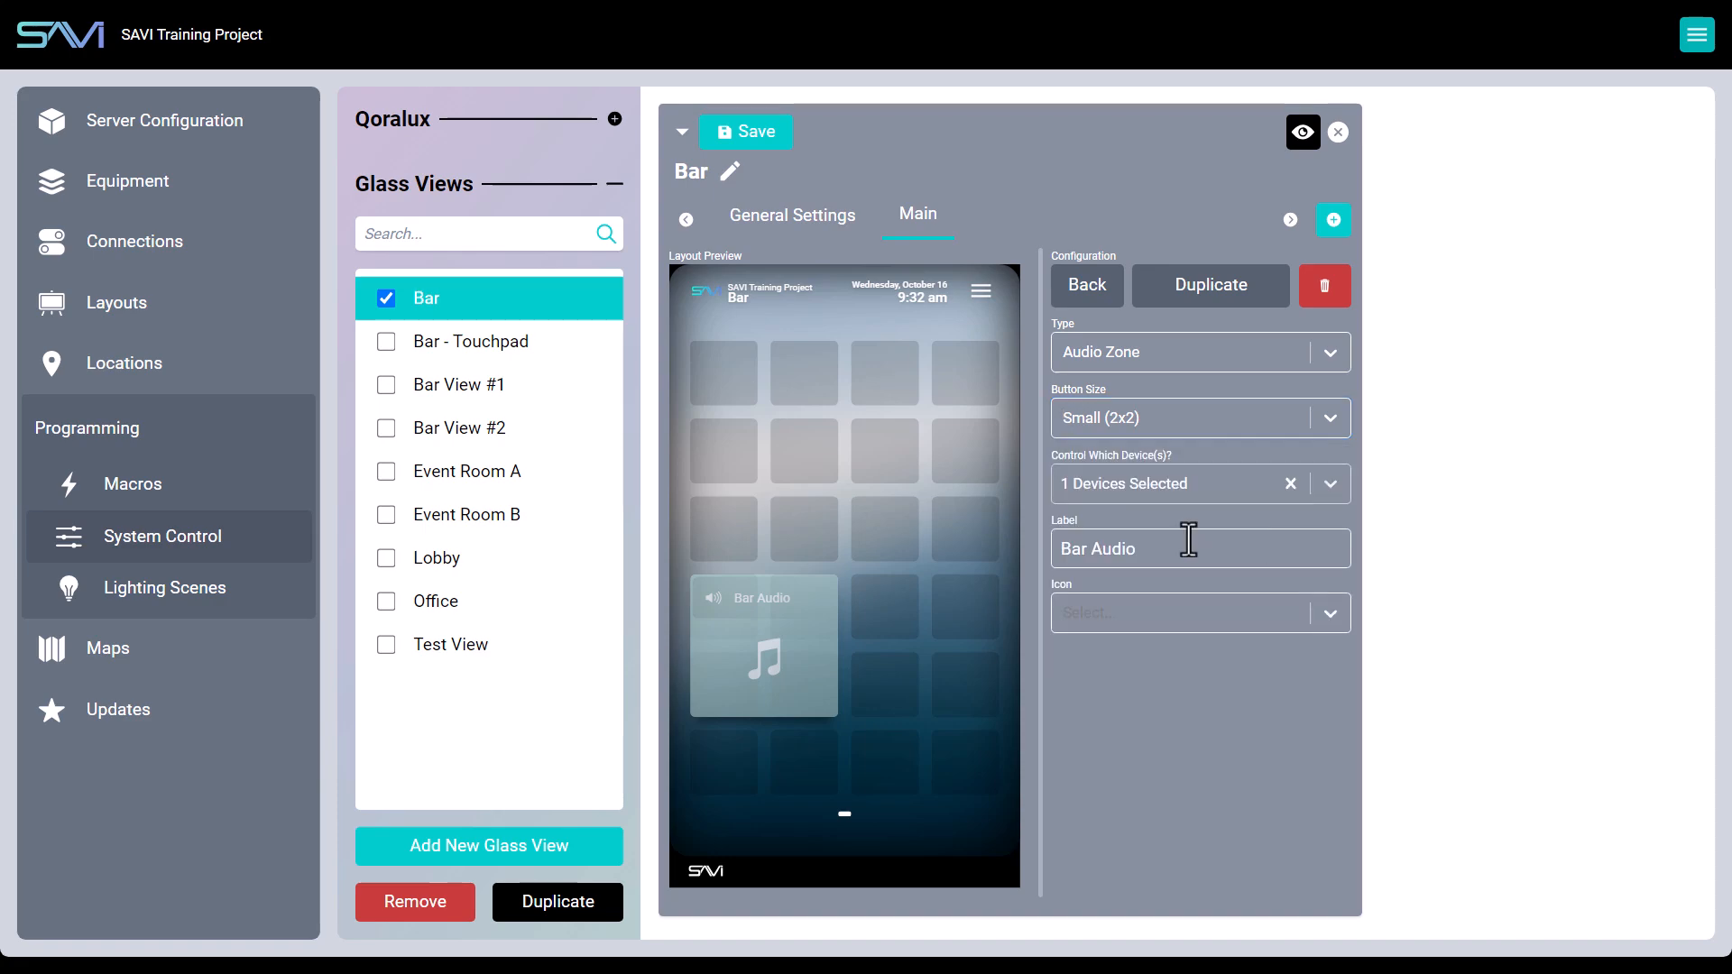
# - Add a second widget directly beside the Bar Audio widget and set its type to Lighting Zone
pyautogui.click(885, 630)
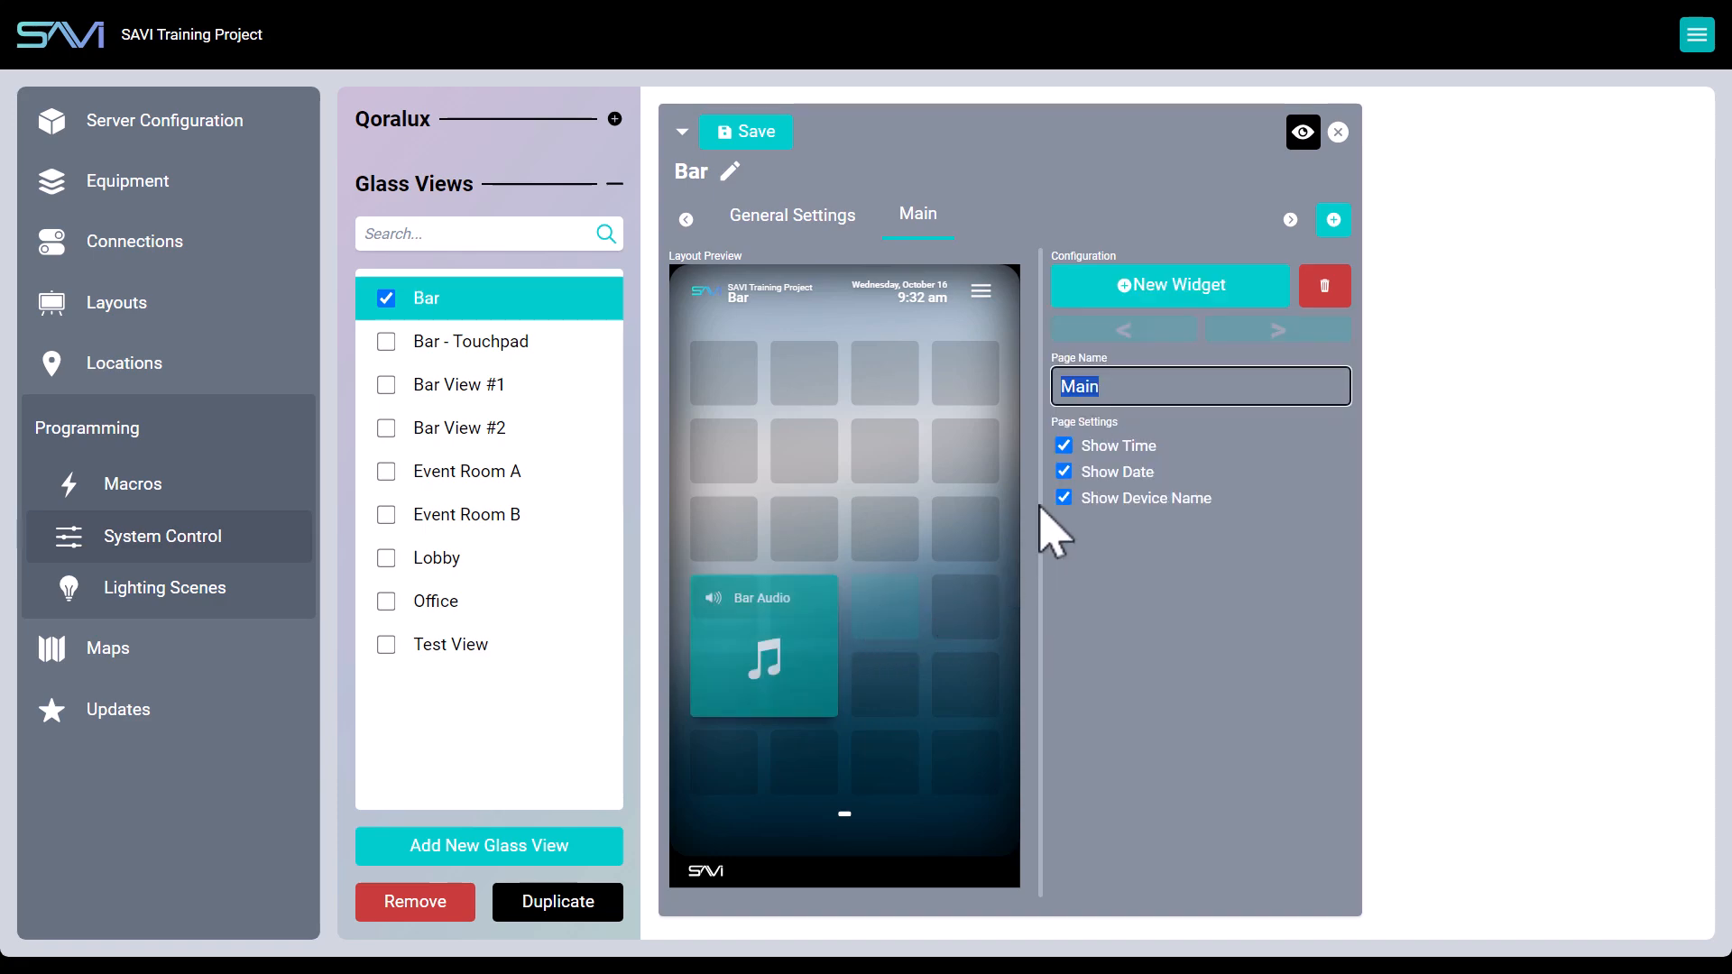
pyautogui.click(1166, 293)
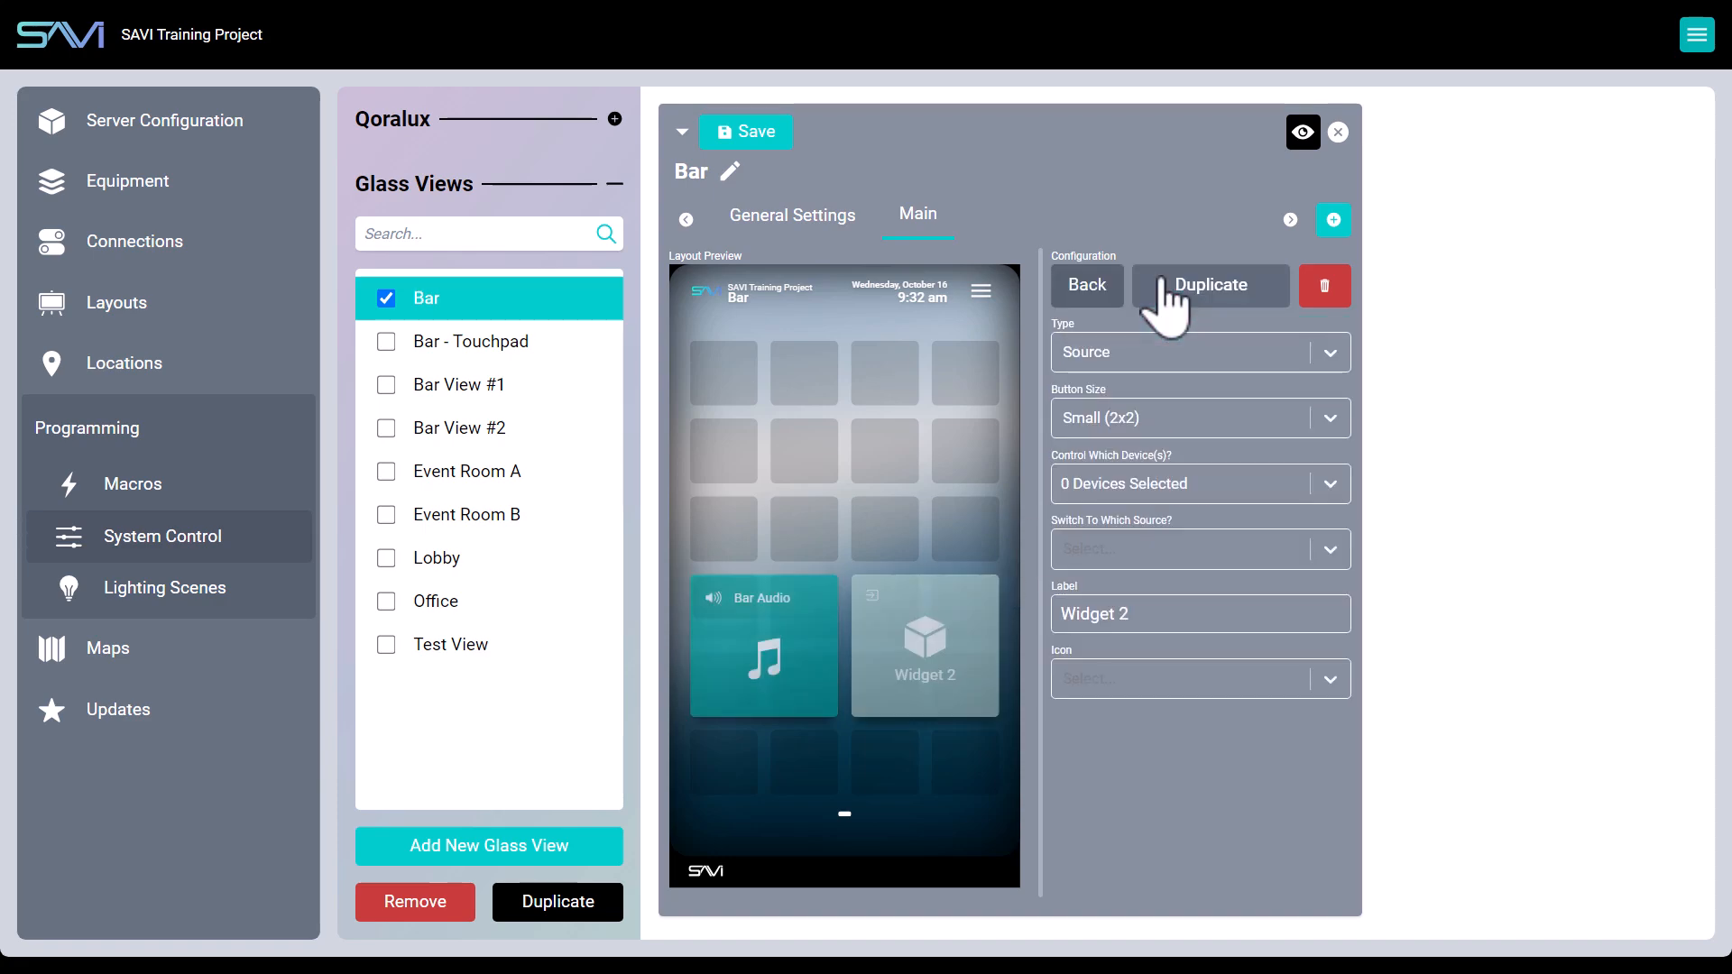
pyautogui.click(1171, 361)
pyautogui.write('lig')
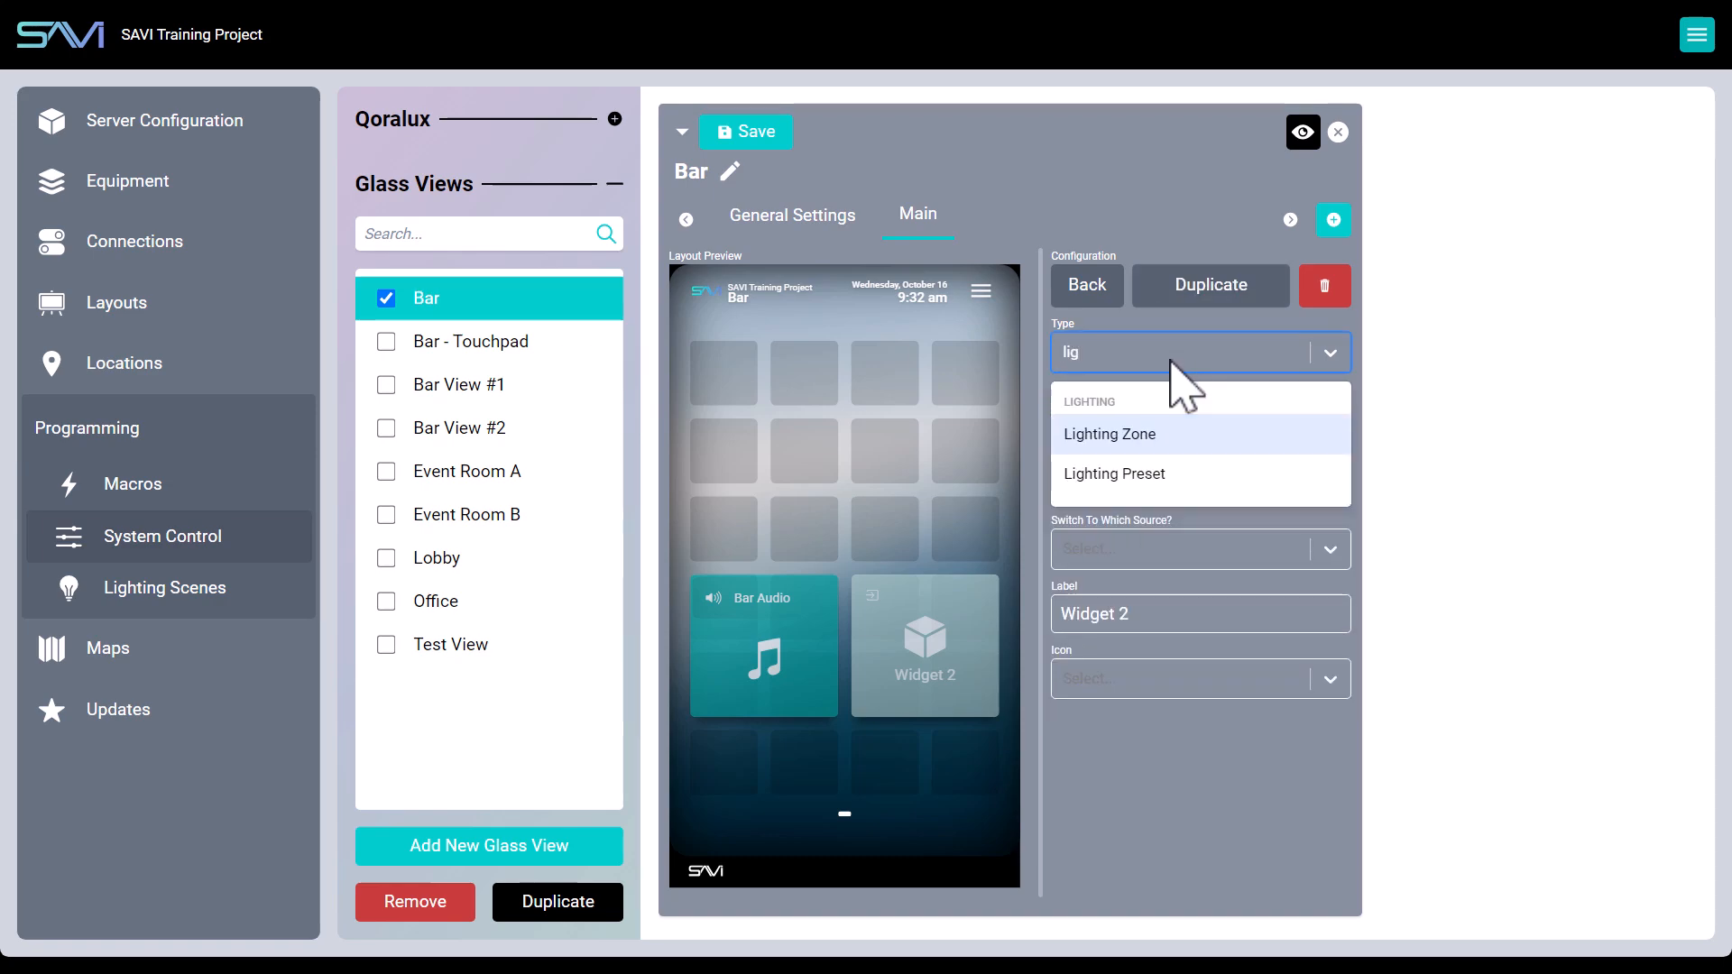
pyautogui.click(1135, 437)
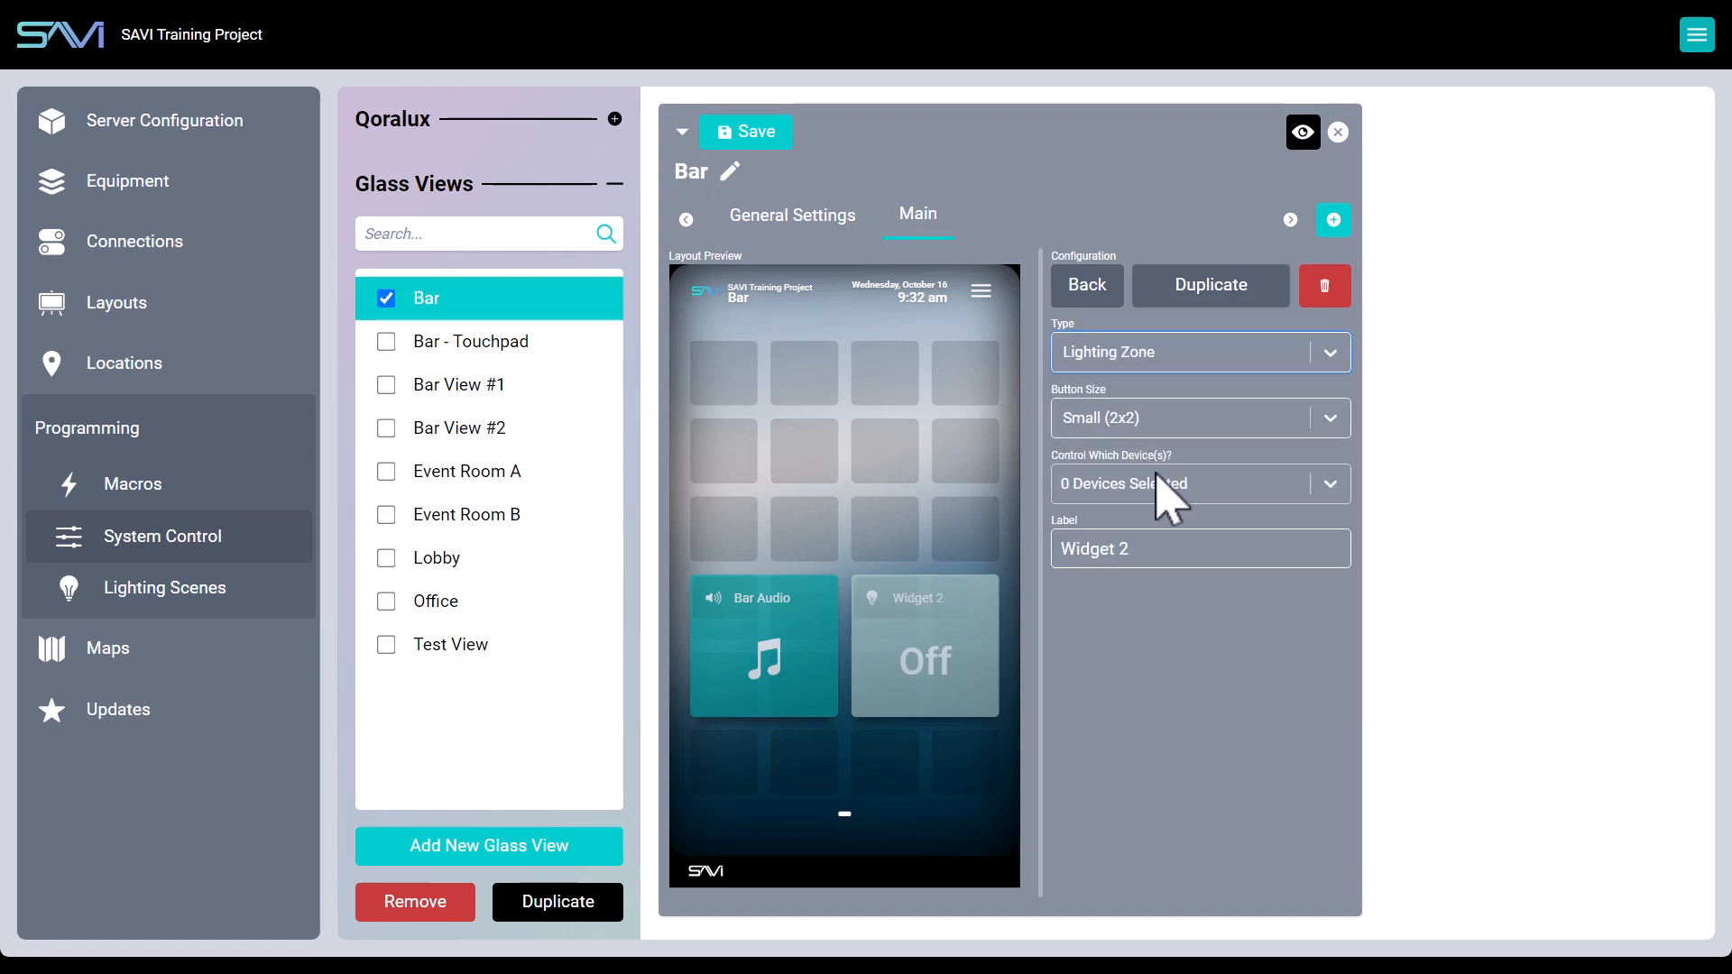
# - Assign Bar Overhead Lights to the Lighting Zone widget and label it "Bar Lights"
pyautogui.click(1158, 483)
pyautogui.write('bar')
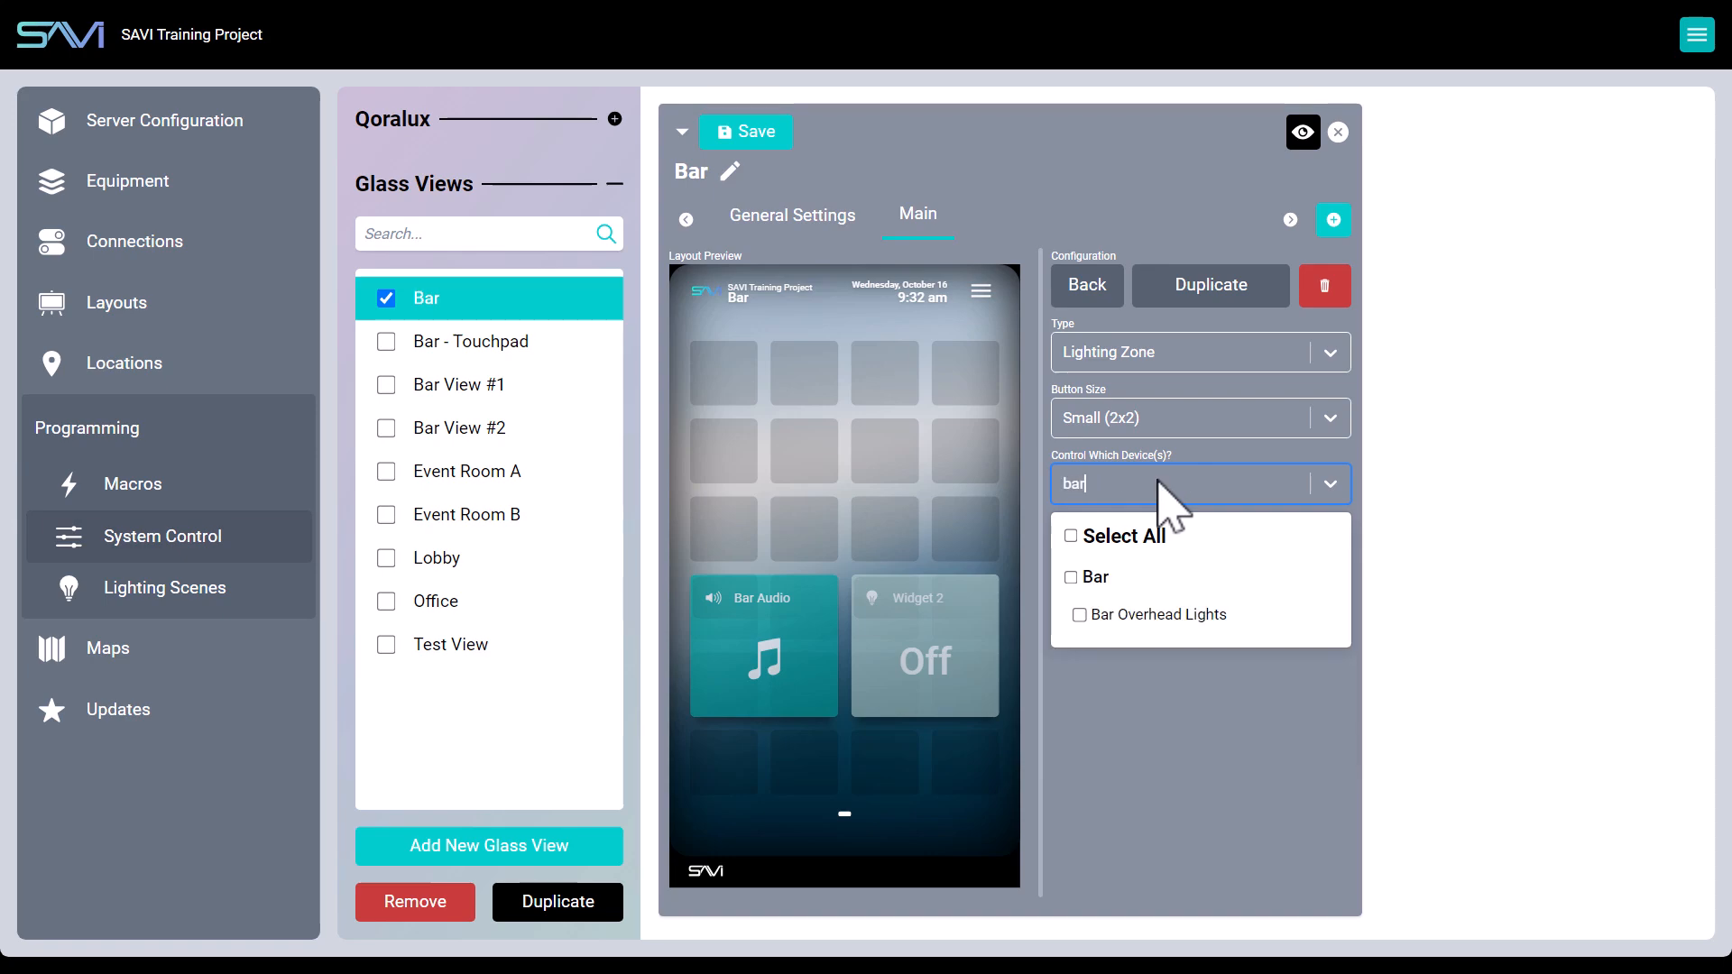
pyautogui.click(1127, 615)
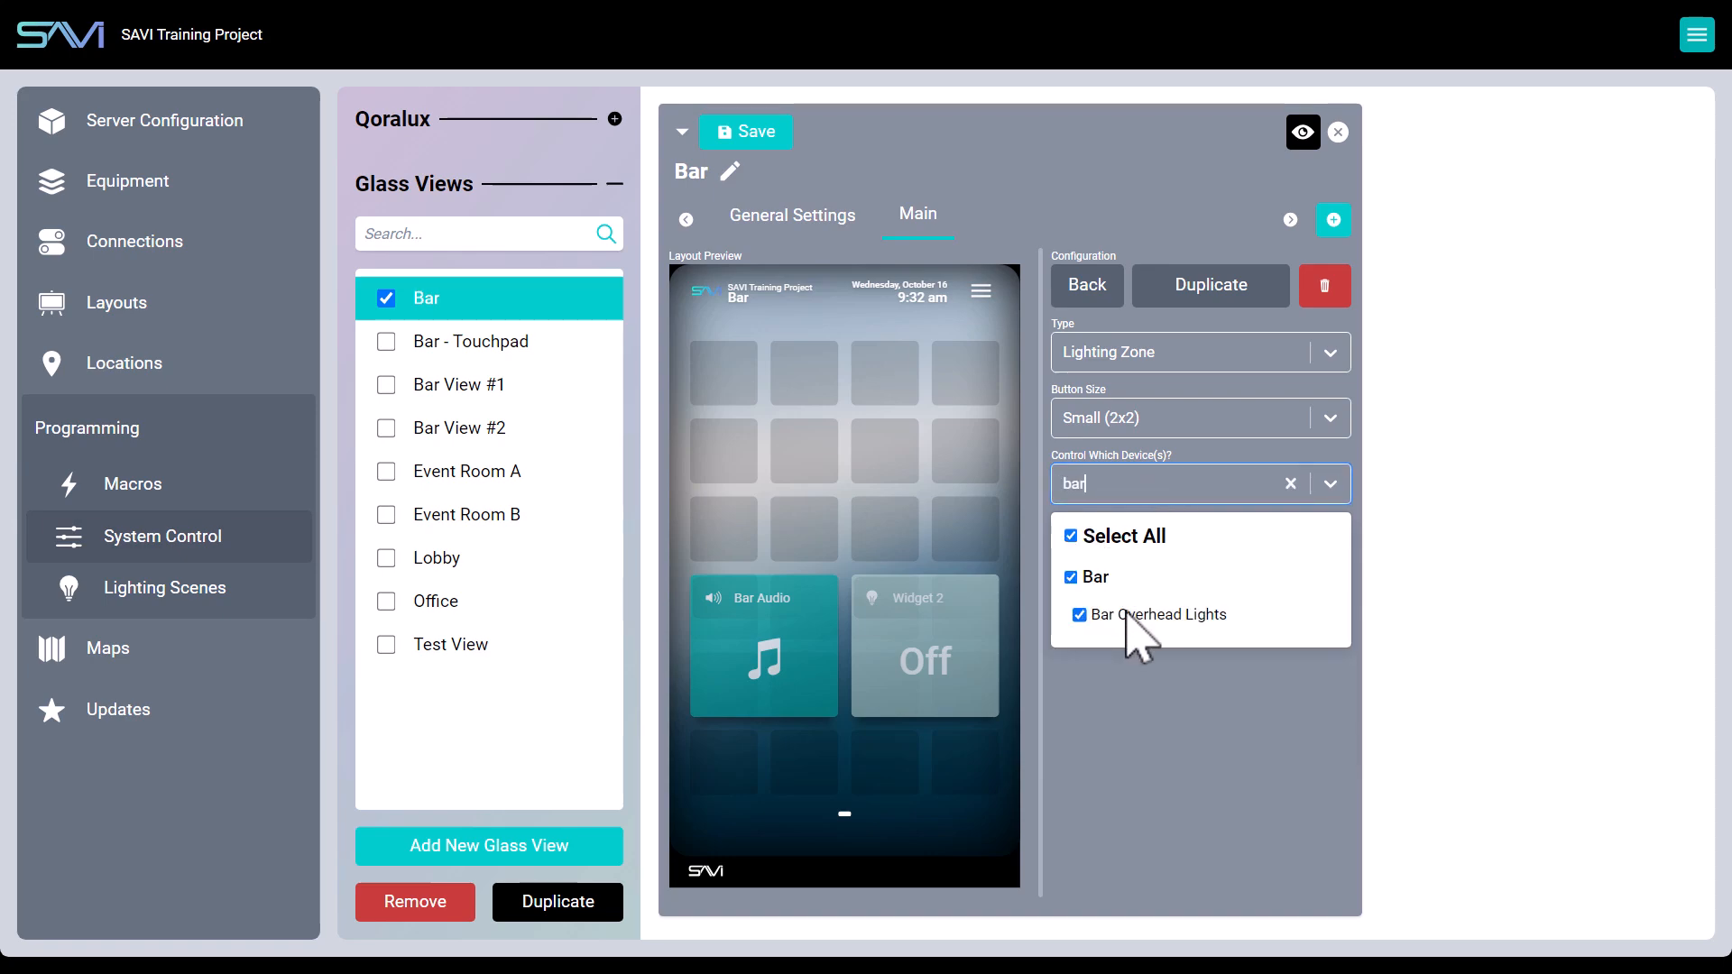
pyautogui.click(1152, 774)
pyautogui.click(1091, 557)
pyautogui.hotkey('ctrl', 'a')
pyautogui.write('Ba')
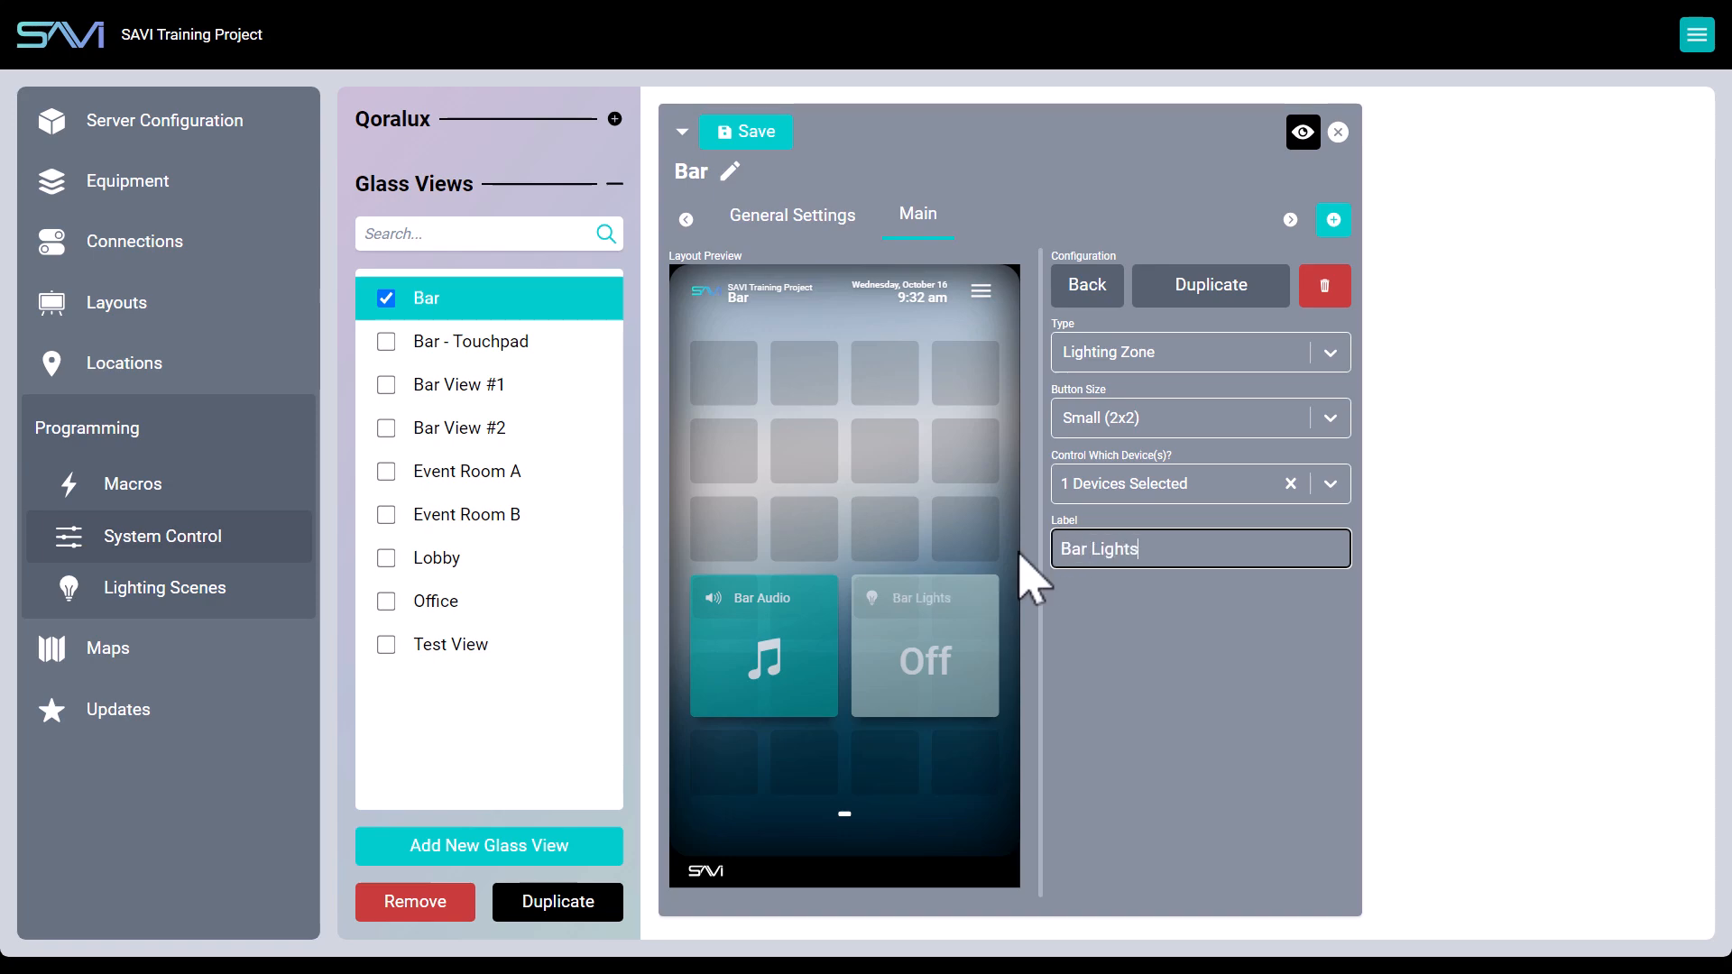
# - Save the Bar glass view and swap the positions of the Bar Lights and Bar Audio widgets in the layout
pyautogui.click(774, 135)
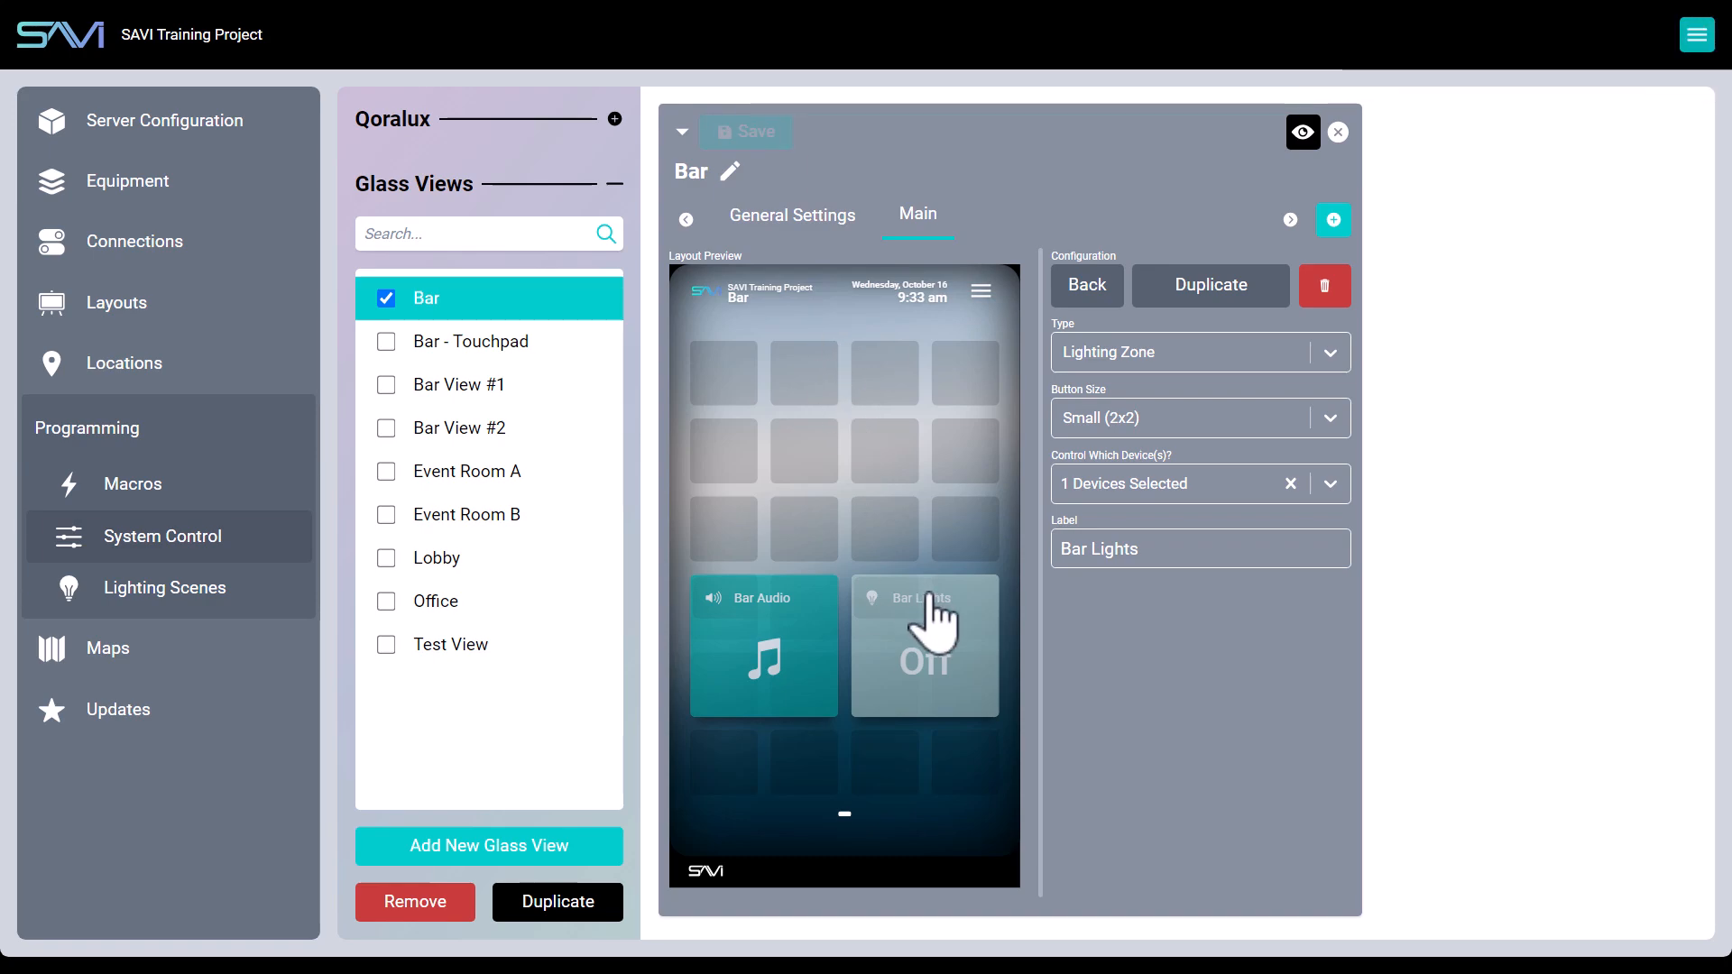
pyautogui.moveTo(929, 596); pyautogui.dragTo(849, 599)
pyautogui.moveTo(715, 612)
pyautogui.mouseDown()
pyautogui.moveTo(893, 607)
pyautogui.moveTo(812, 637)
pyautogui.moveTo(735, 636)
pyautogui.mouseUp()
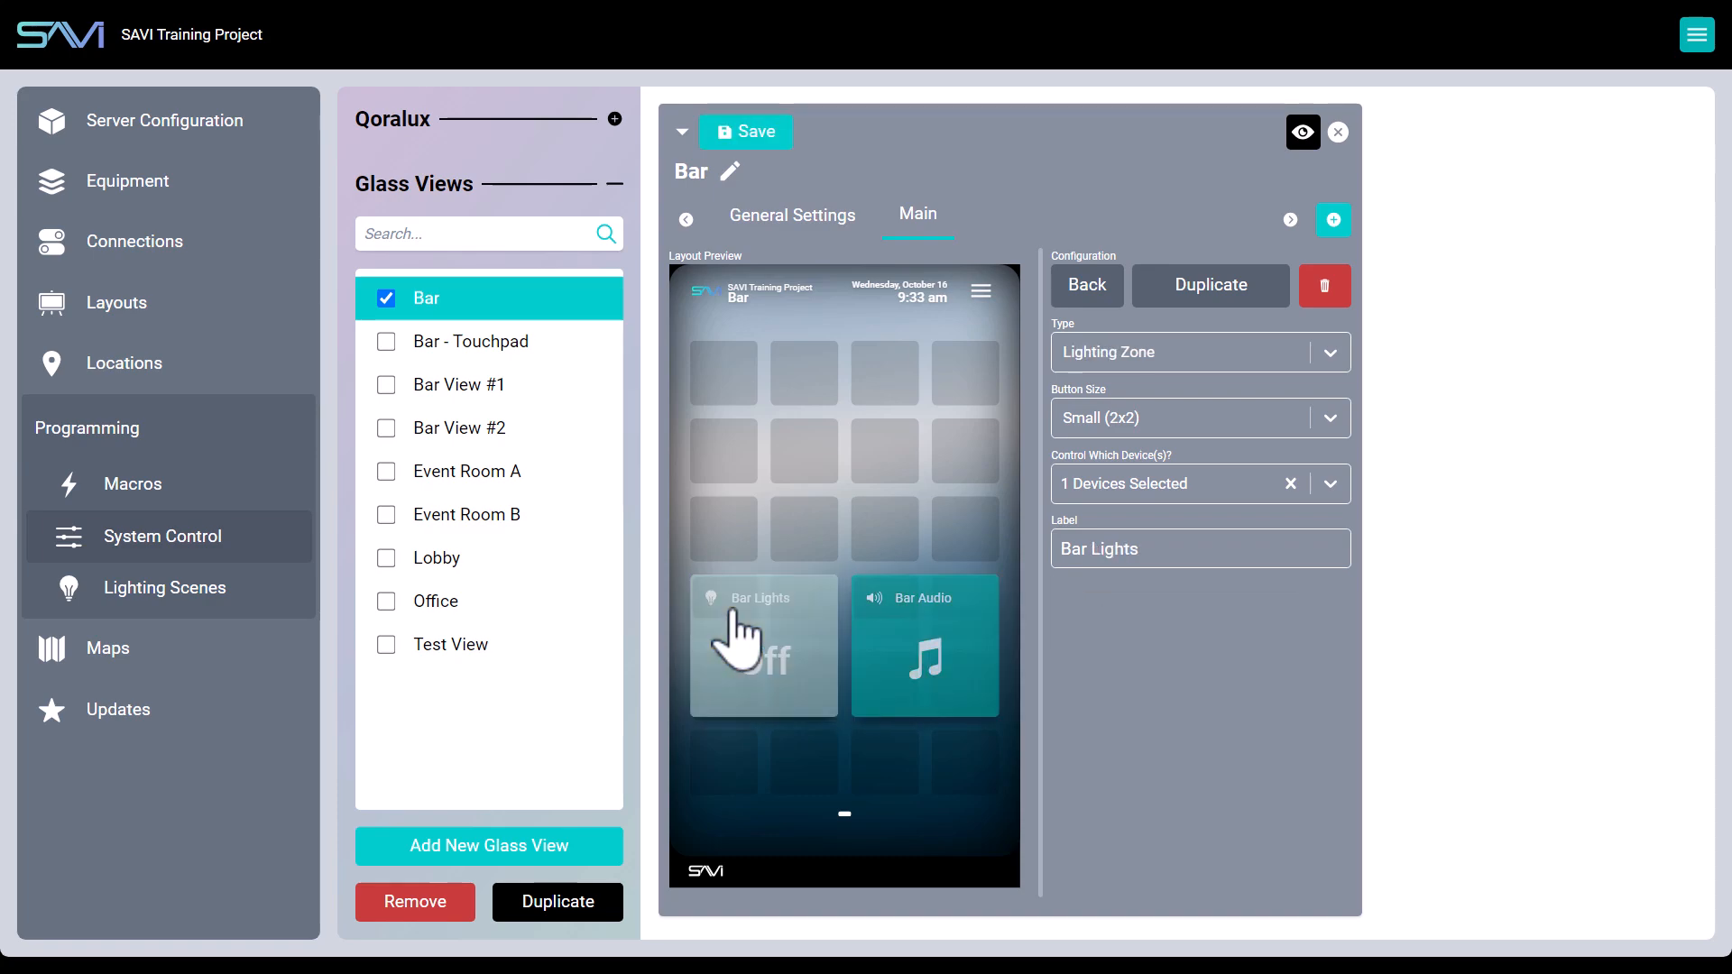
# - Add a third widget in the first cell of the page grid and set its type to Rockbot
pyautogui.click(727, 388)
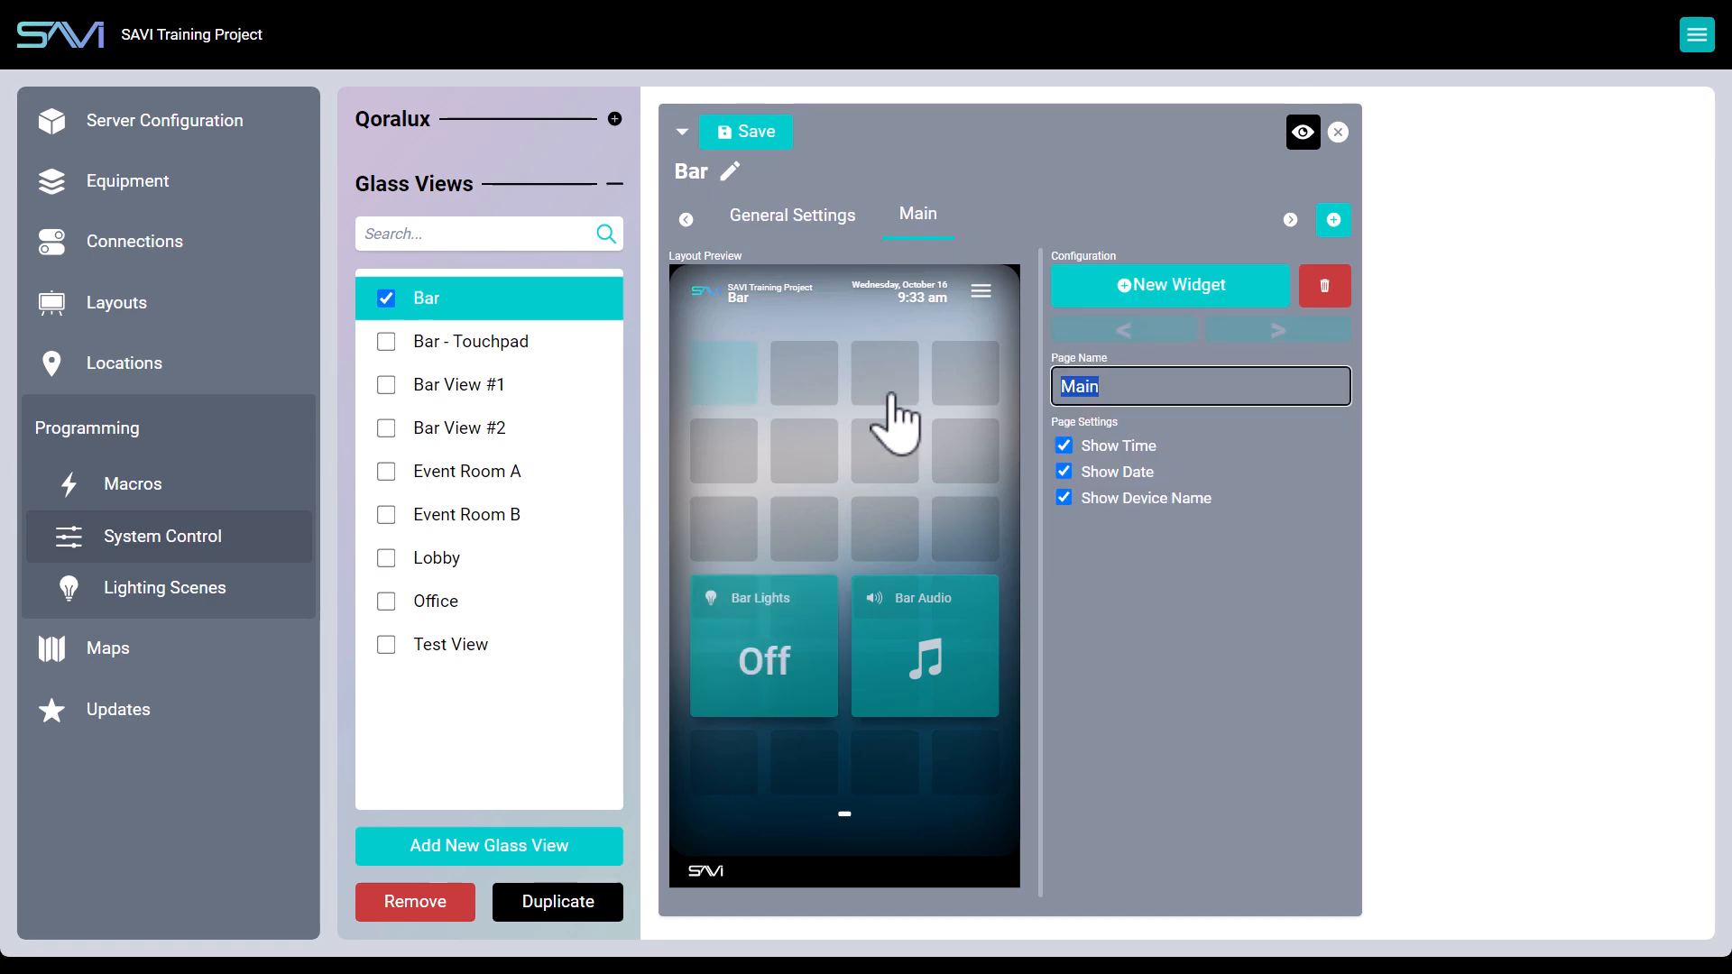
pyautogui.click(1207, 296)
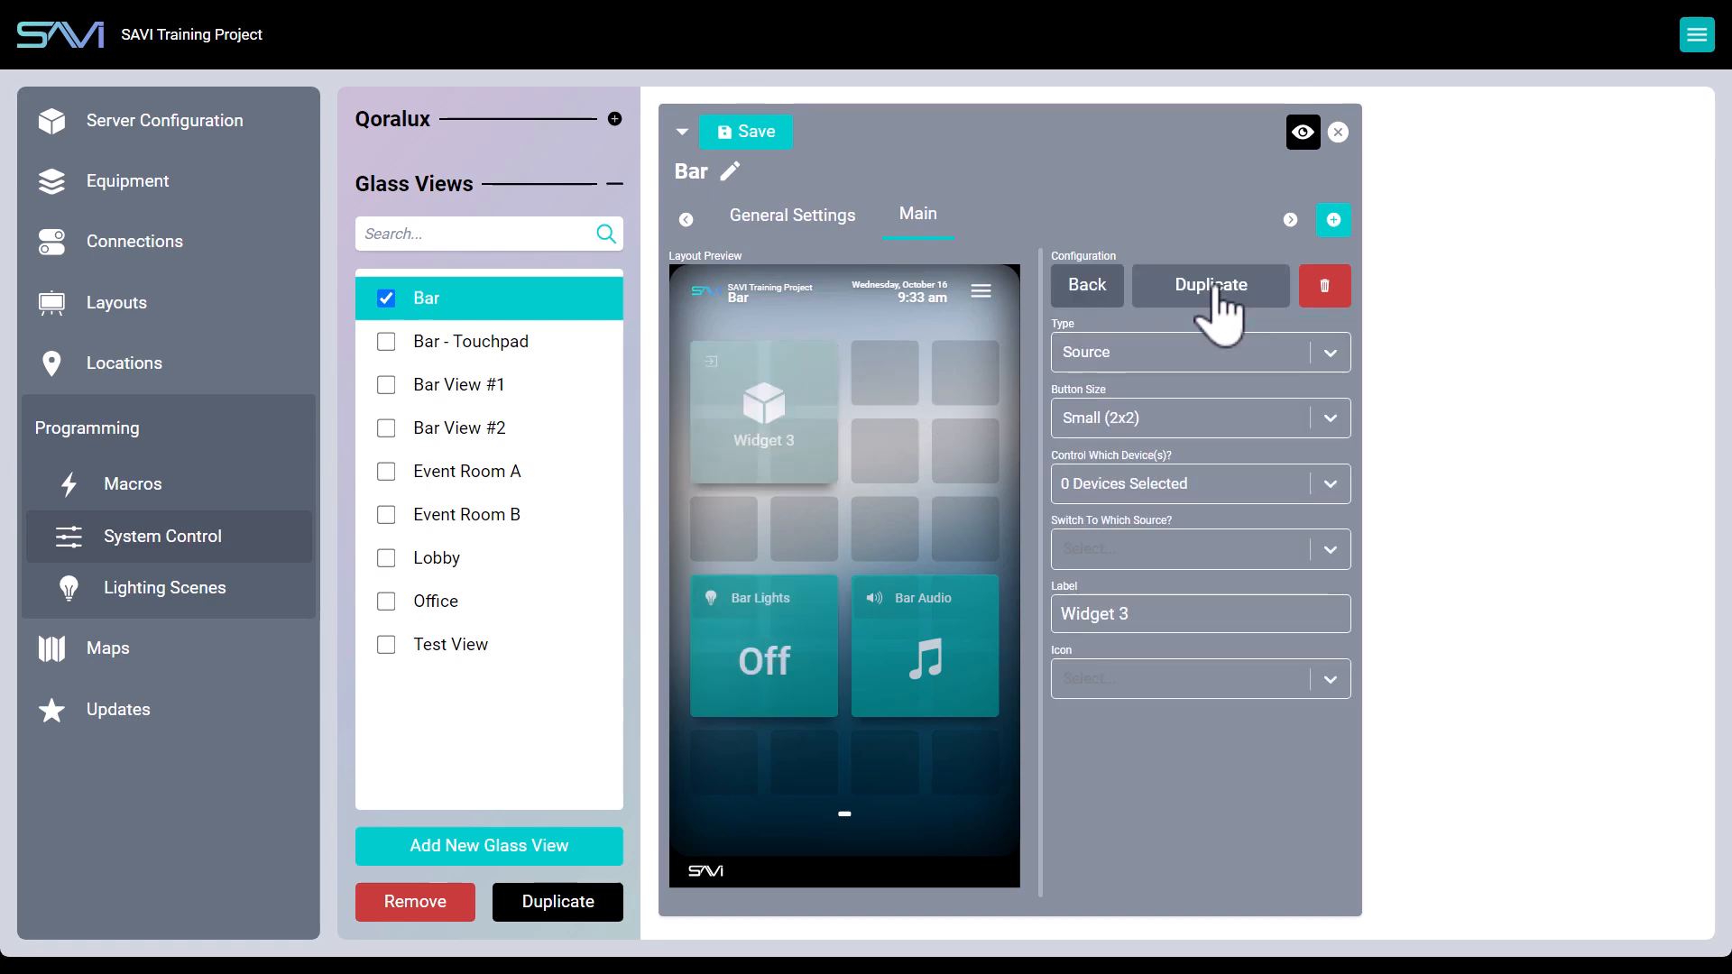
pyautogui.click(1223, 357)
pyautogui.click(1173, 650)
# - Assign the Rockbot Music Player to the Rockbot widget and label it "Rockbot"
pyautogui.click(1183, 484)
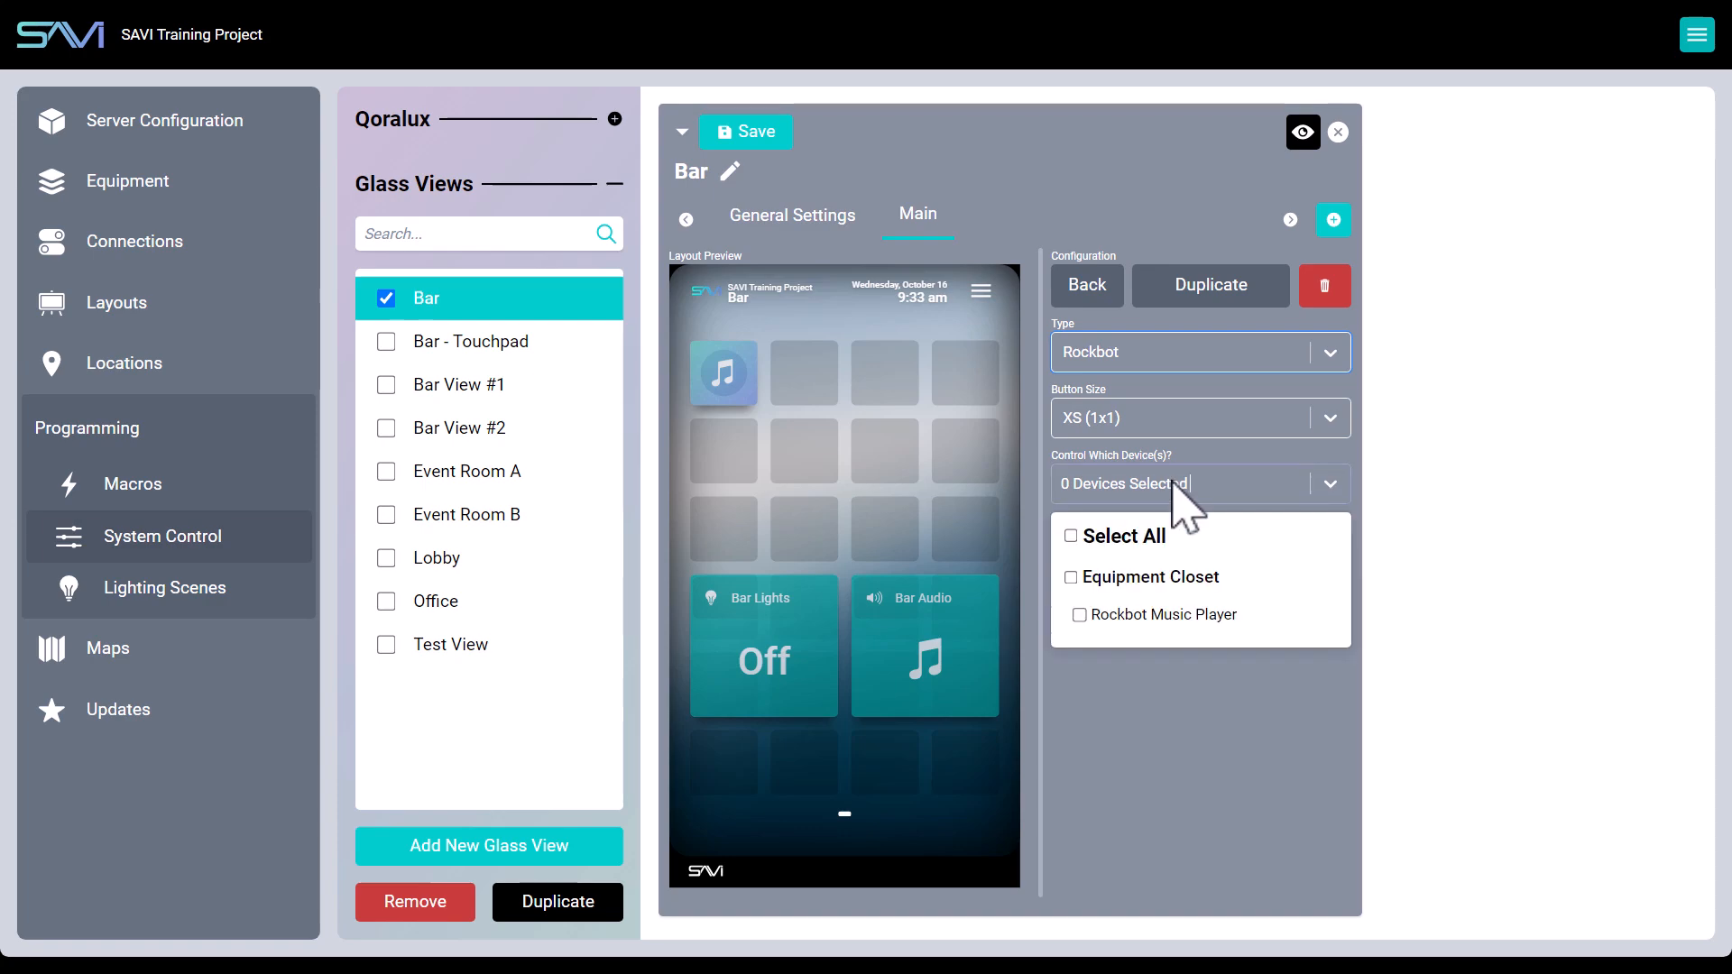
pyautogui.click(1164, 621)
pyautogui.click(1167, 754)
pyautogui.moveTo(1164, 549); pyautogui.dragTo(1061, 550)
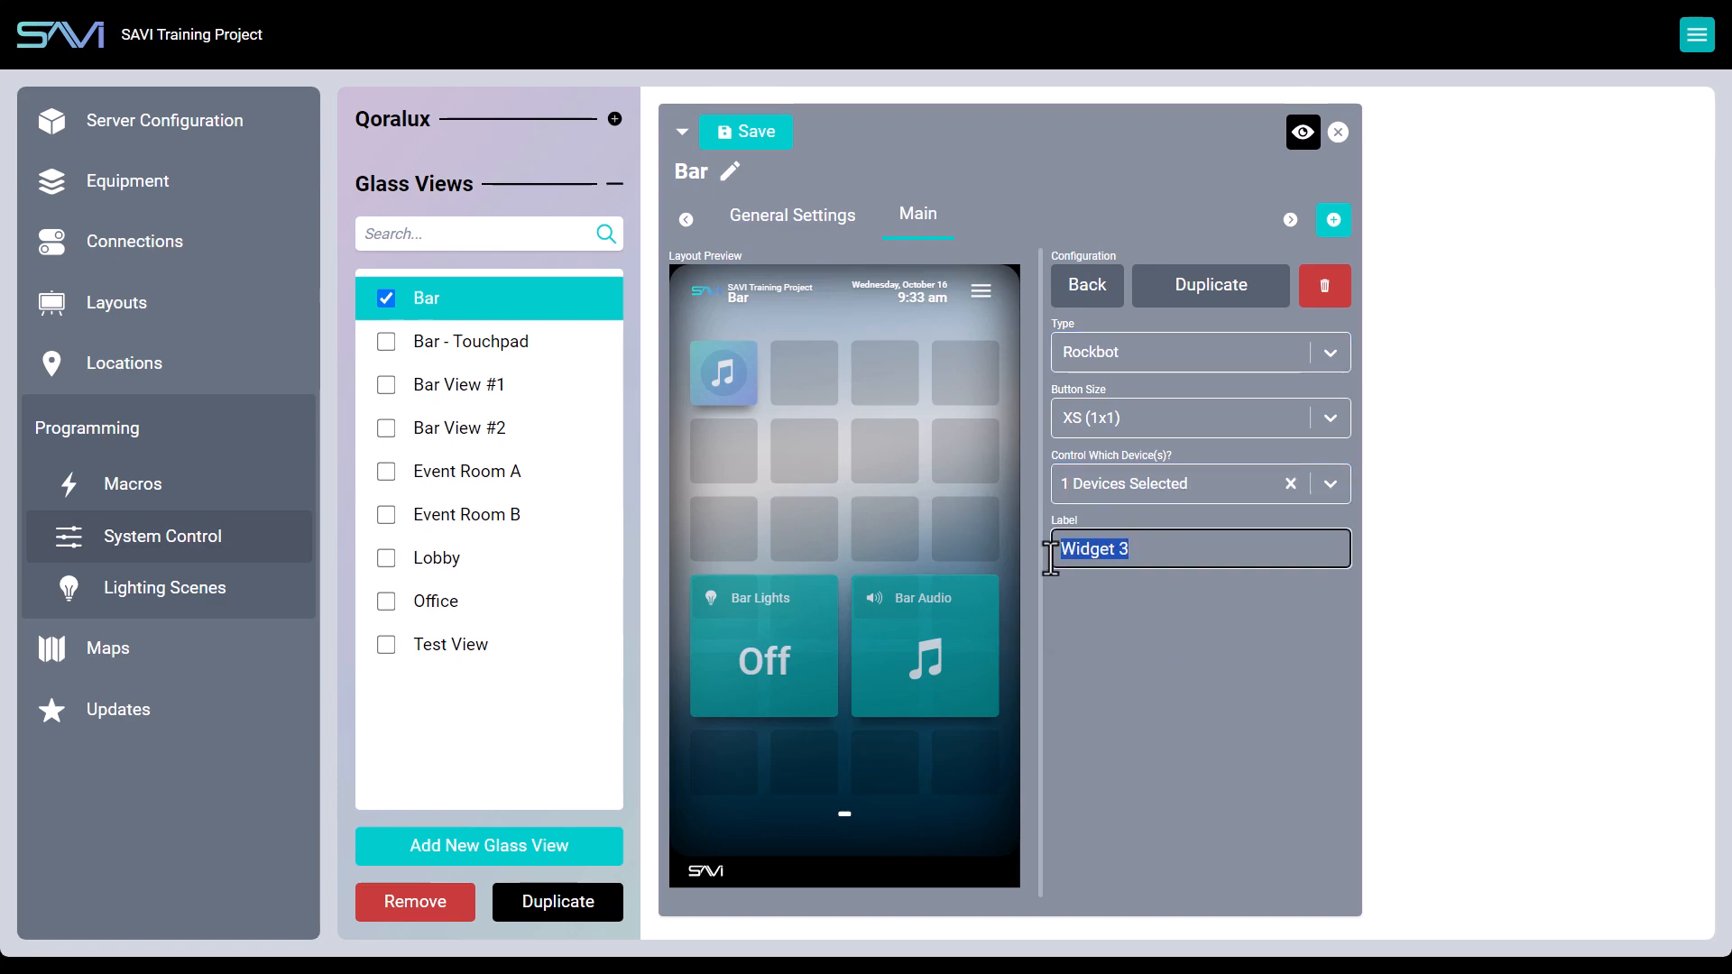
pyautogui.write('Rockbot')
# - Set the Rockbot widget's button size to XL (4x3)
pyautogui.click(1272, 420)
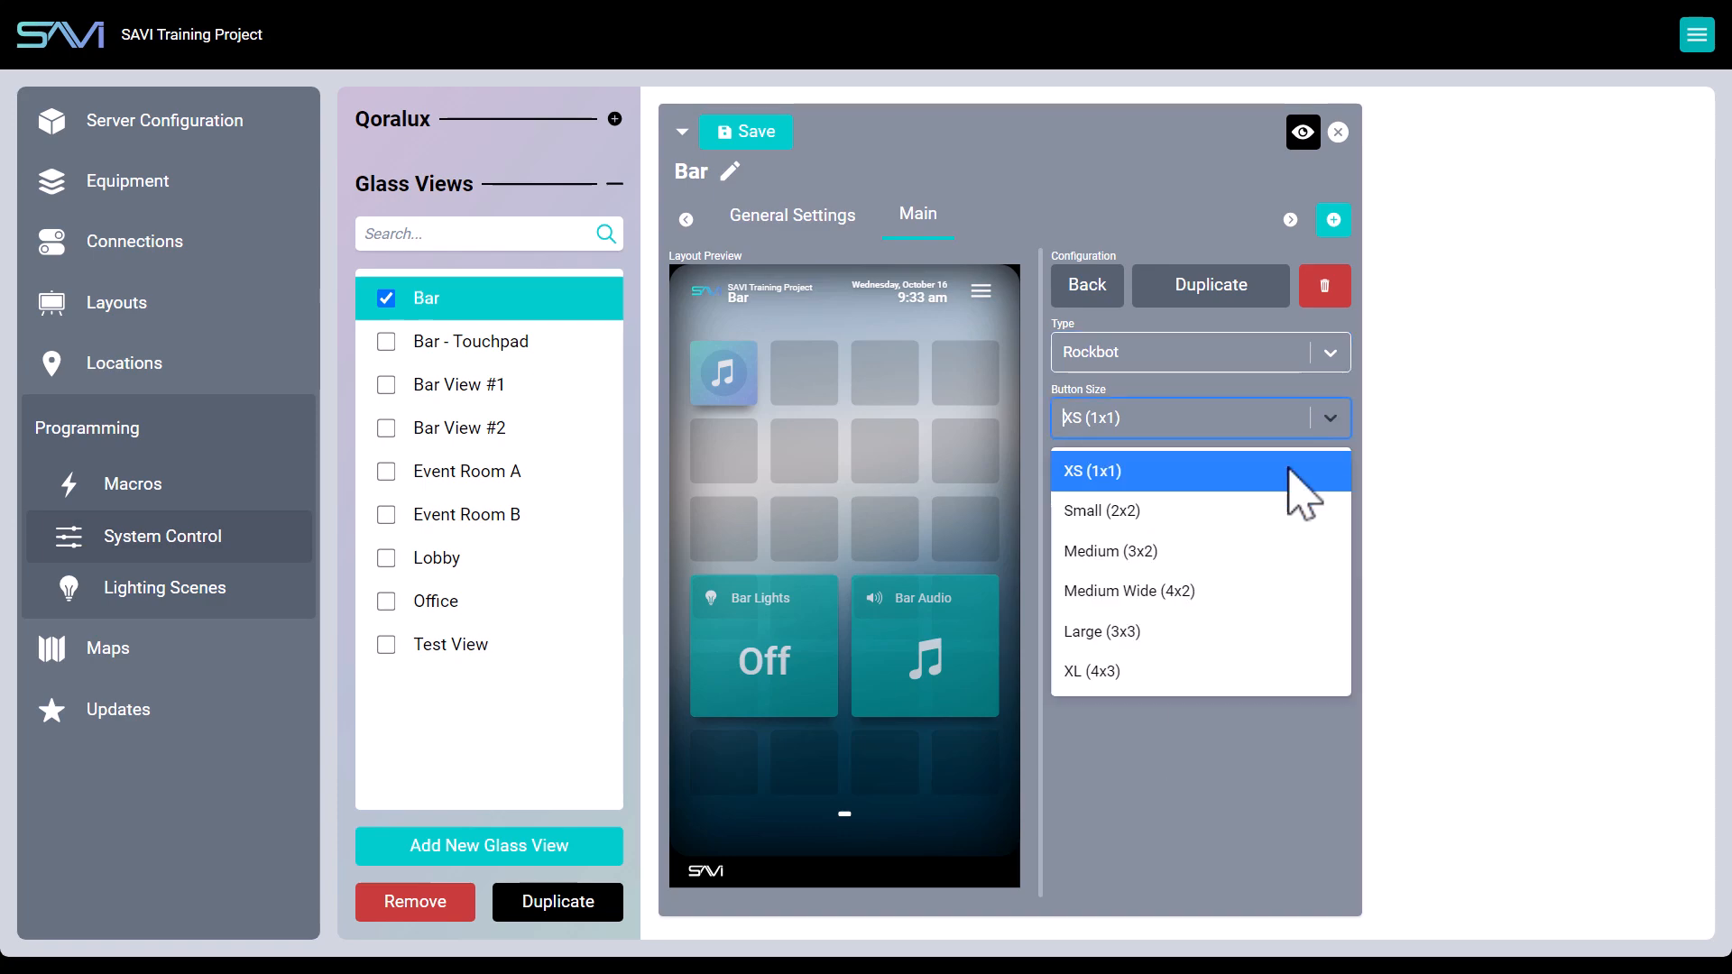
pyautogui.click(1300, 667)
# - Add a Macro widget to the Main page below Bar Lights and Bar Audio, sized as Large Button (4x1)
pyautogui.click(731, 769)
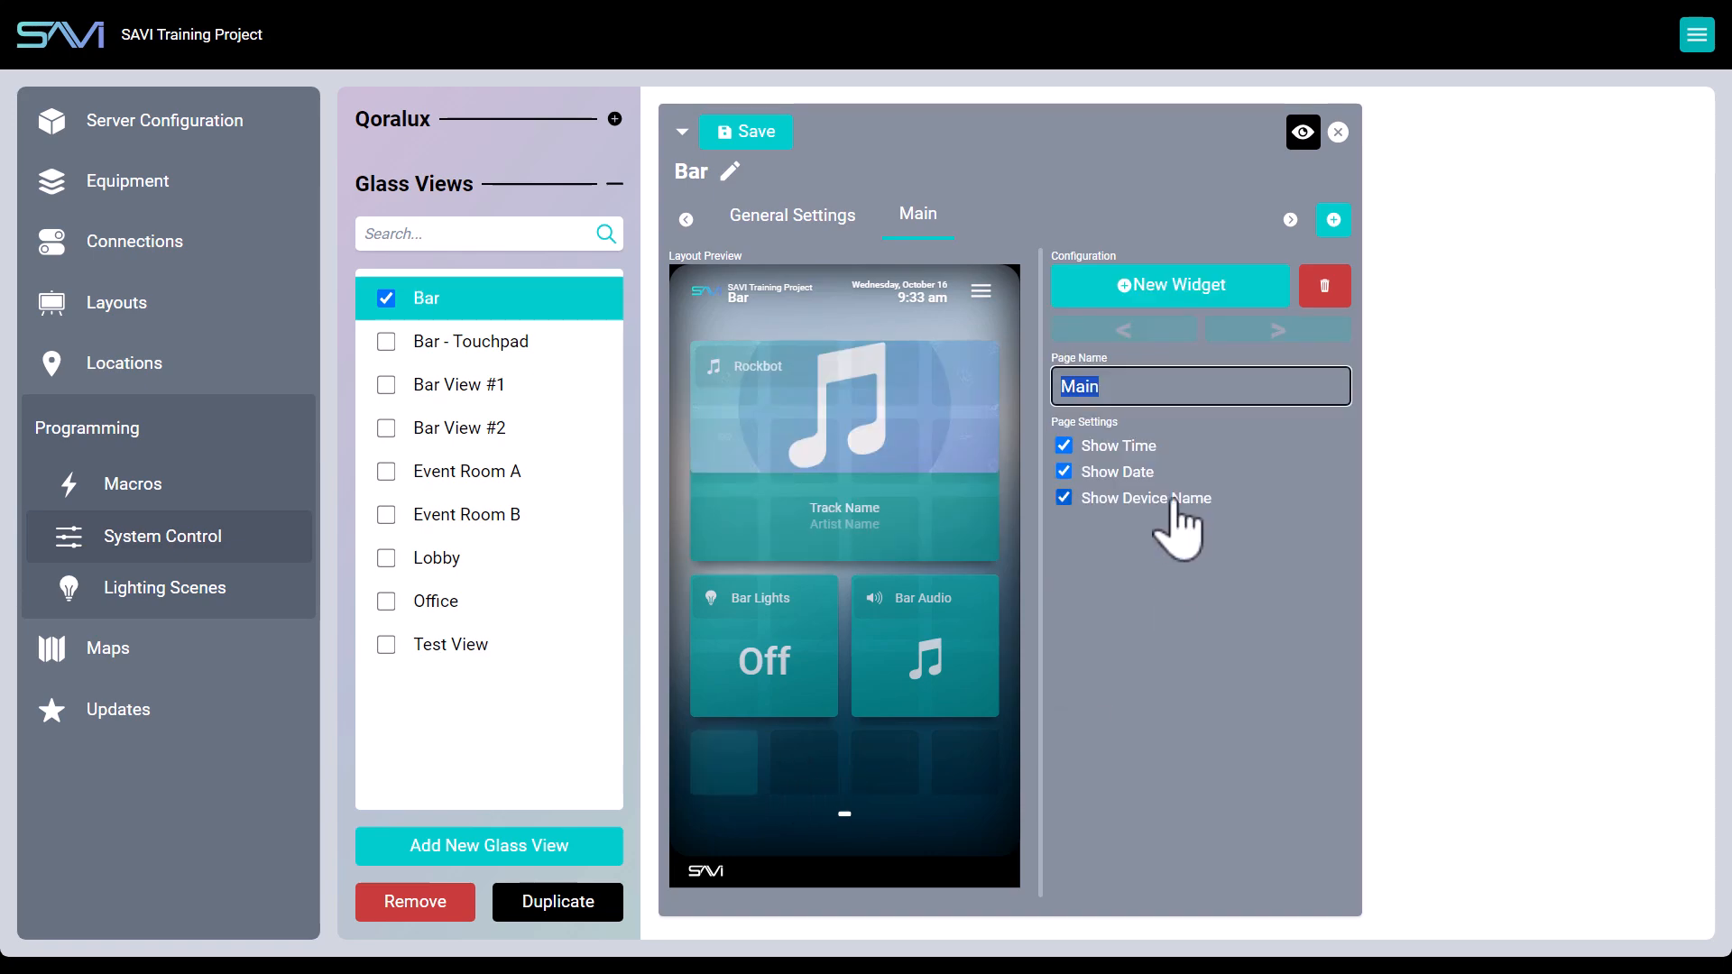
pyautogui.click(1172, 291)
pyautogui.click(1144, 352)
pyautogui.write('ma')
pyautogui.click(1149, 424)
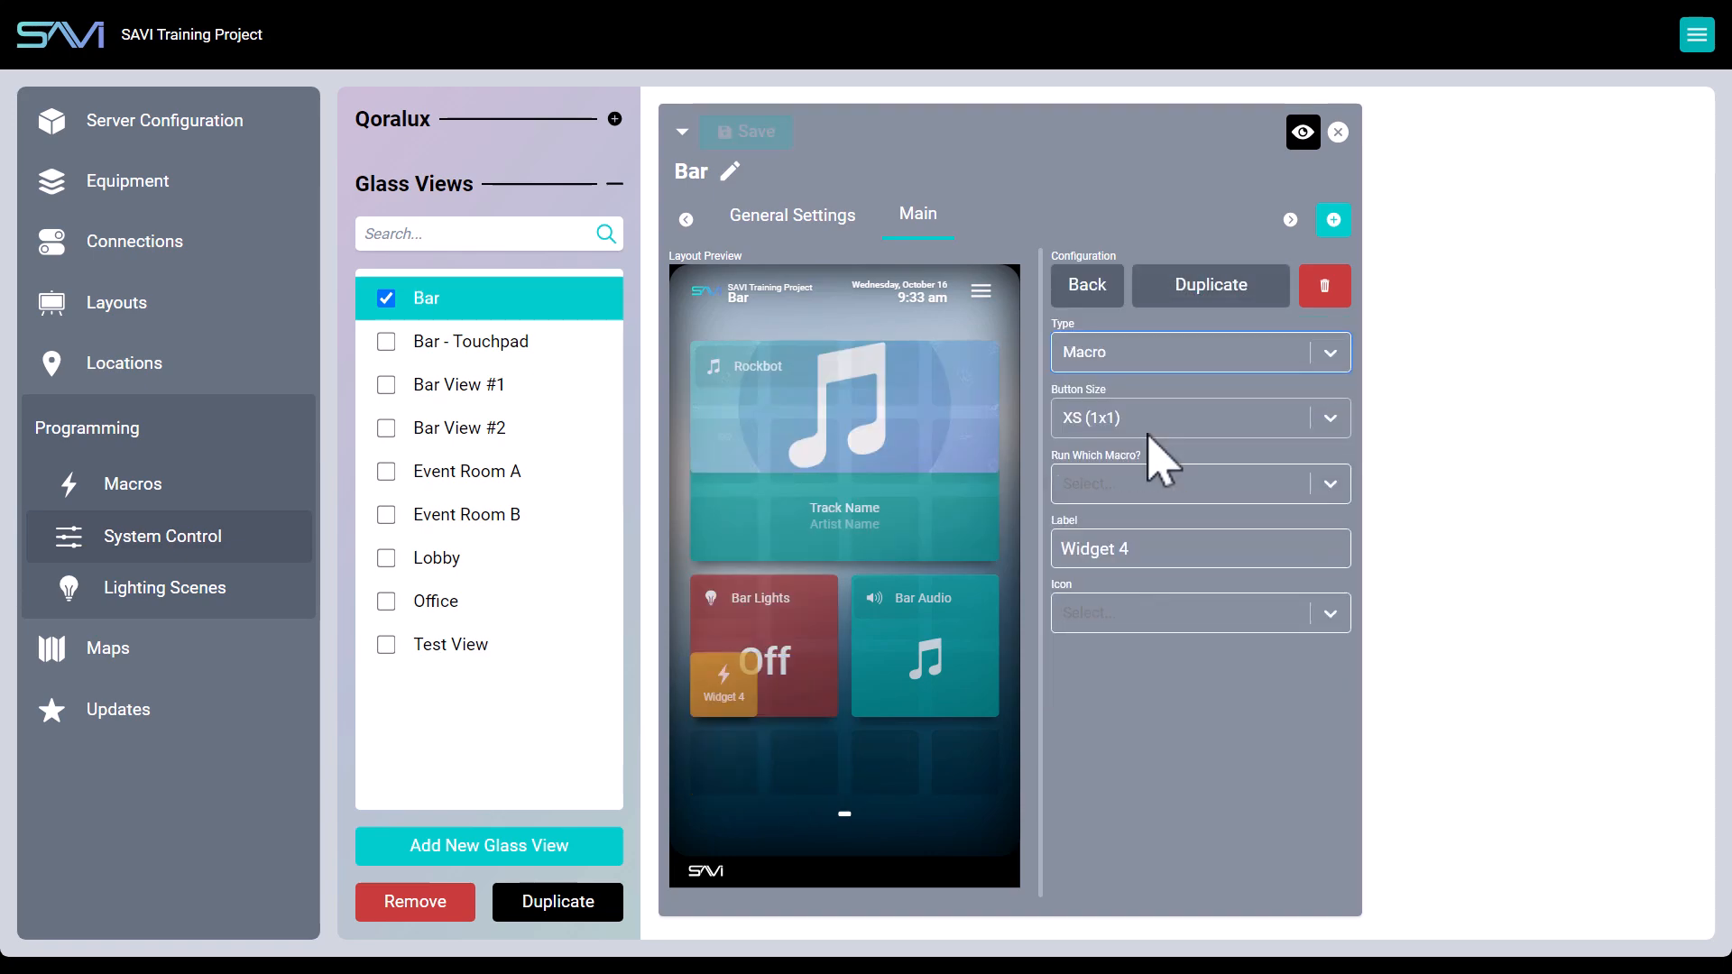
pyautogui.click(1320, 415)
pyautogui.click(1218, 591)
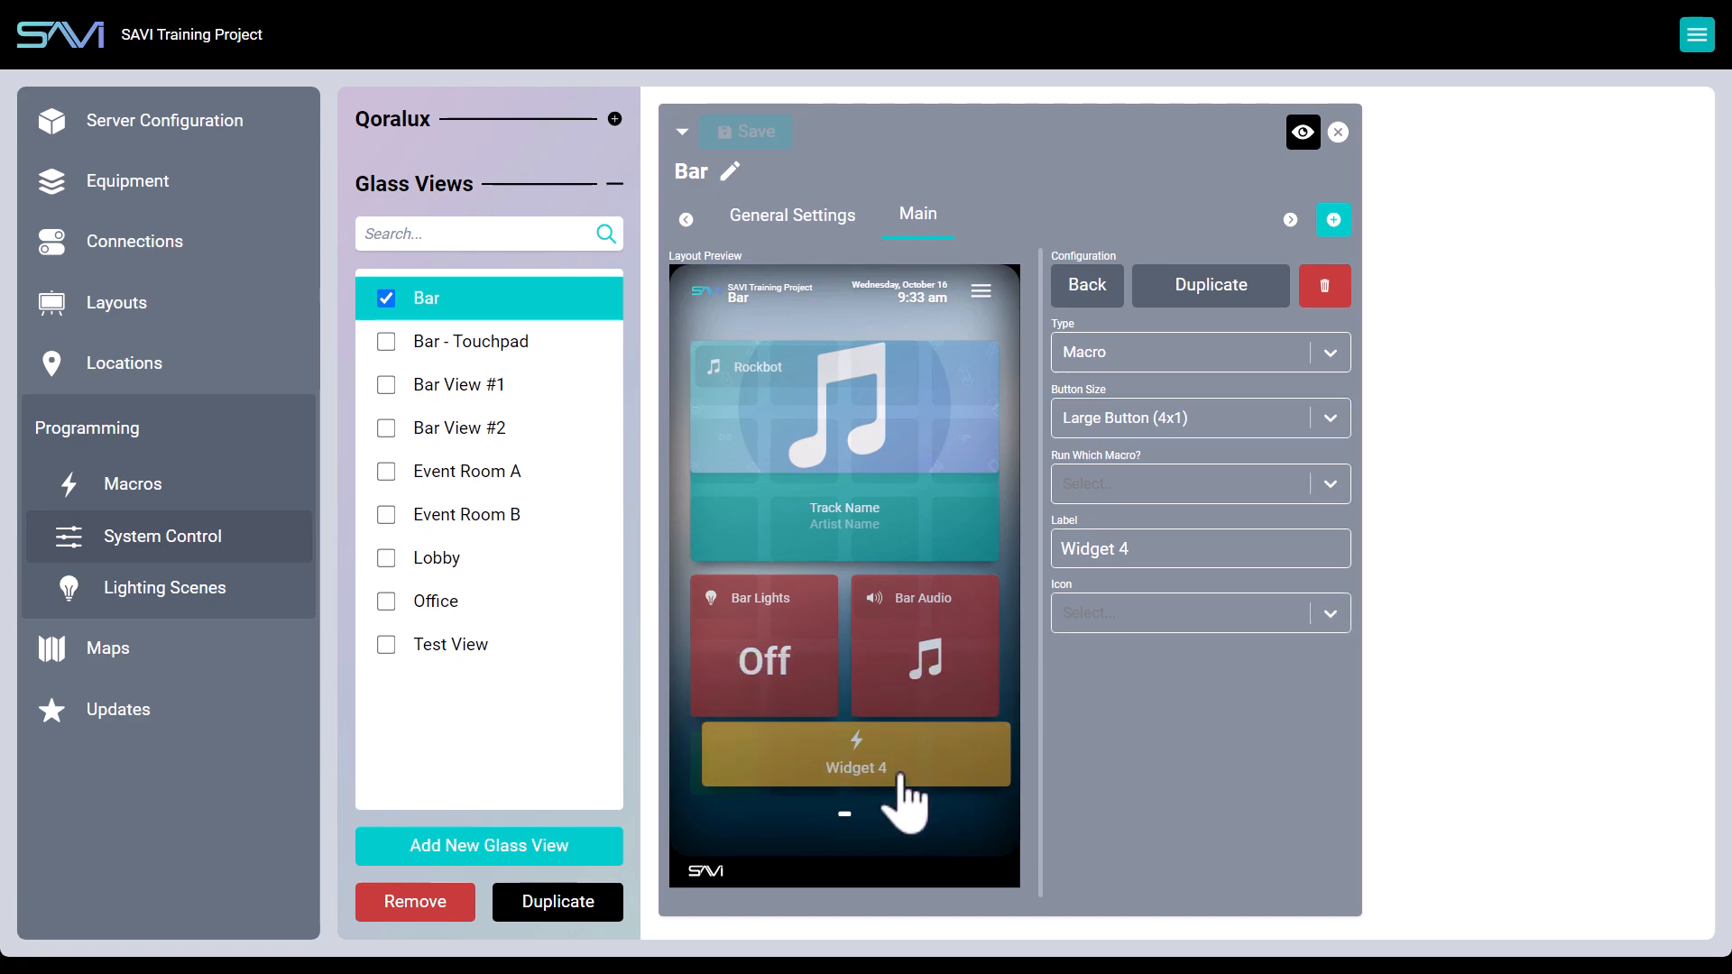
# - Assign the Bar Audio Off macro to the new macro widget and give it the Power icon
pyautogui.click(1328, 486)
pyautogui.click(1164, 538)
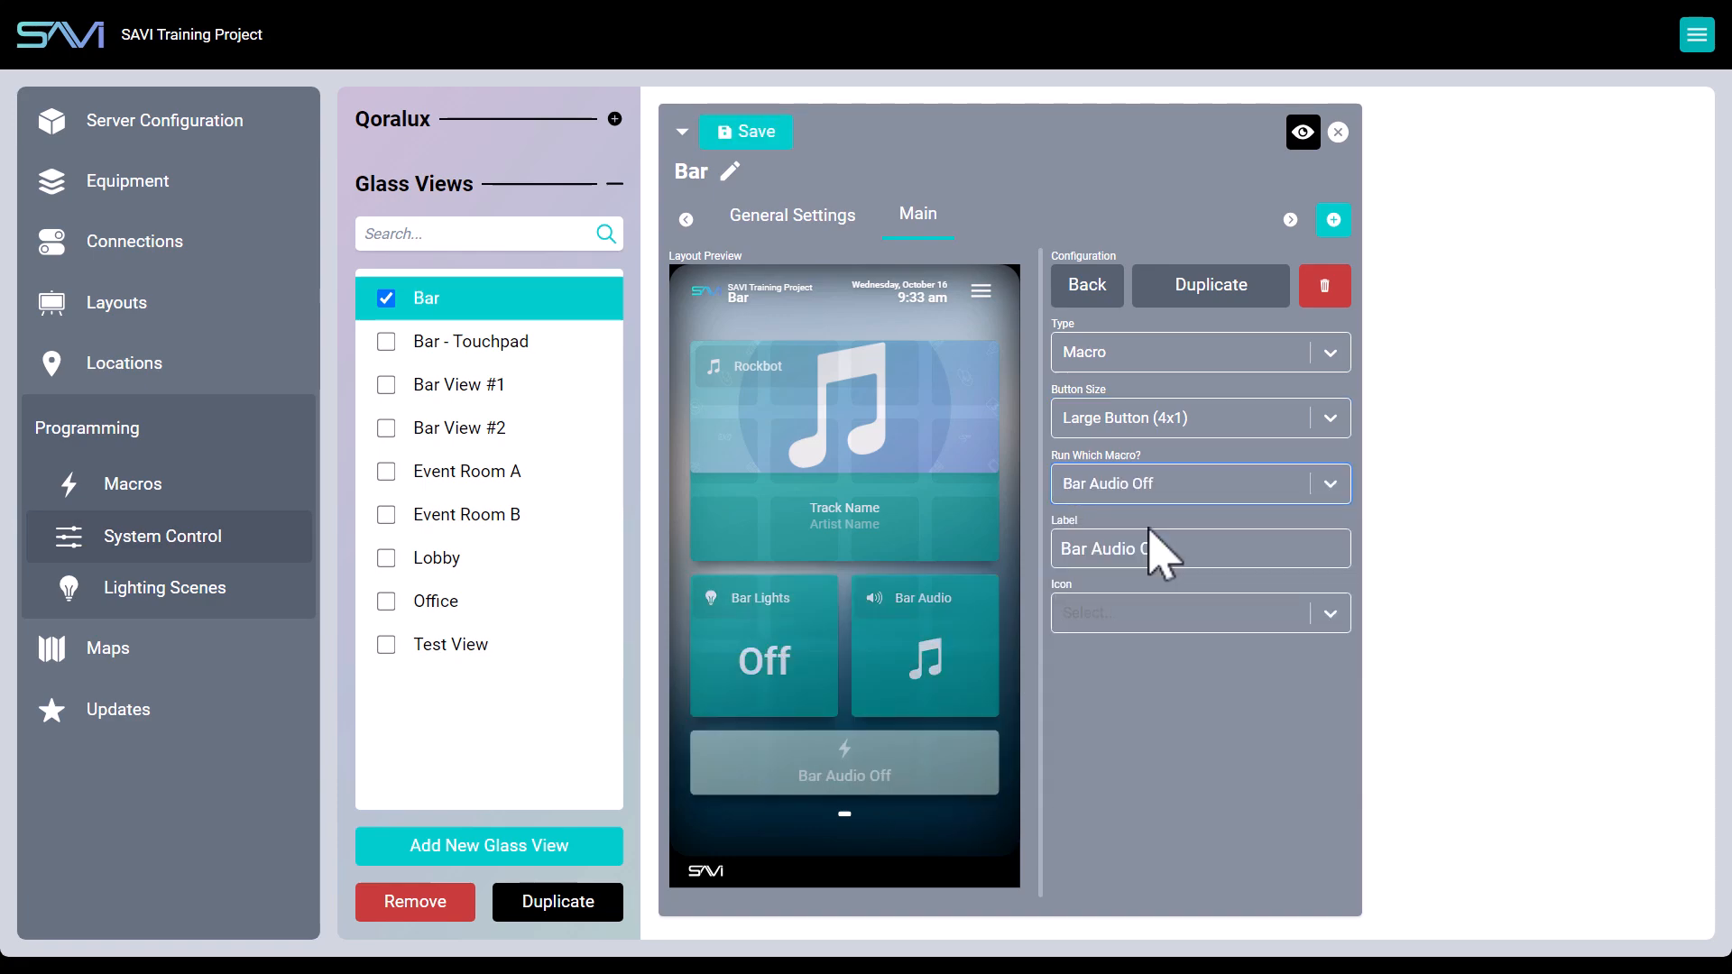
pyautogui.click(1178, 614)
pyautogui.write('pow')
pyautogui.click(1168, 696)
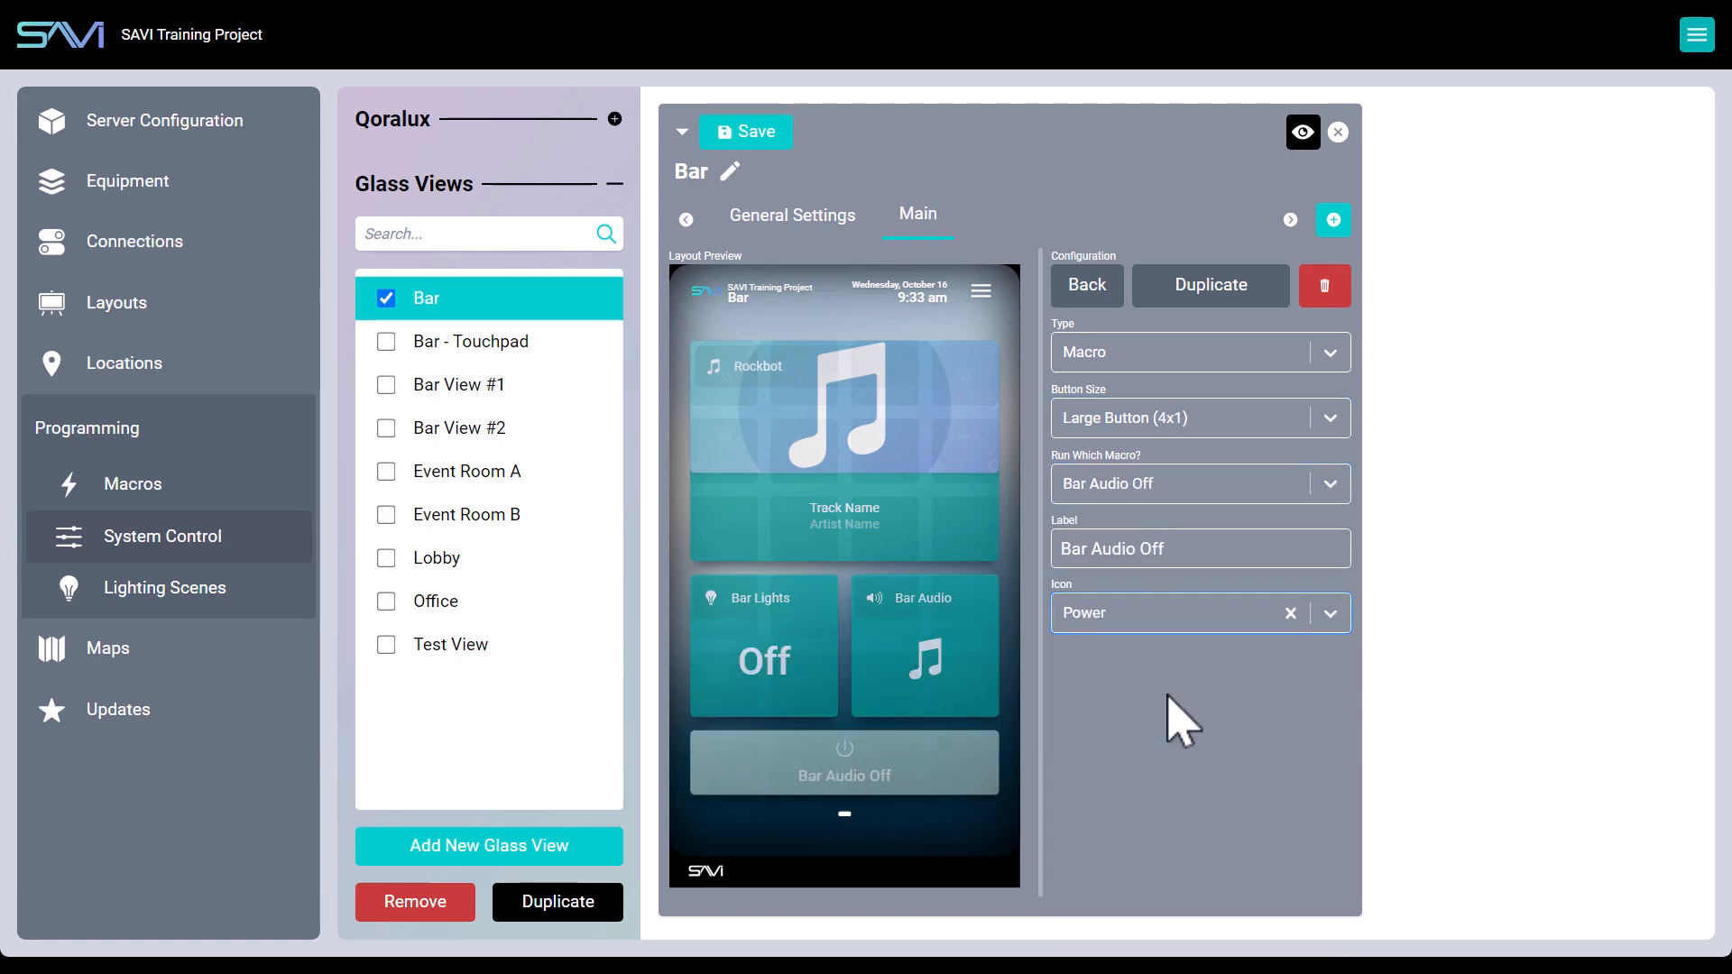
pyautogui.click(1243, 765)
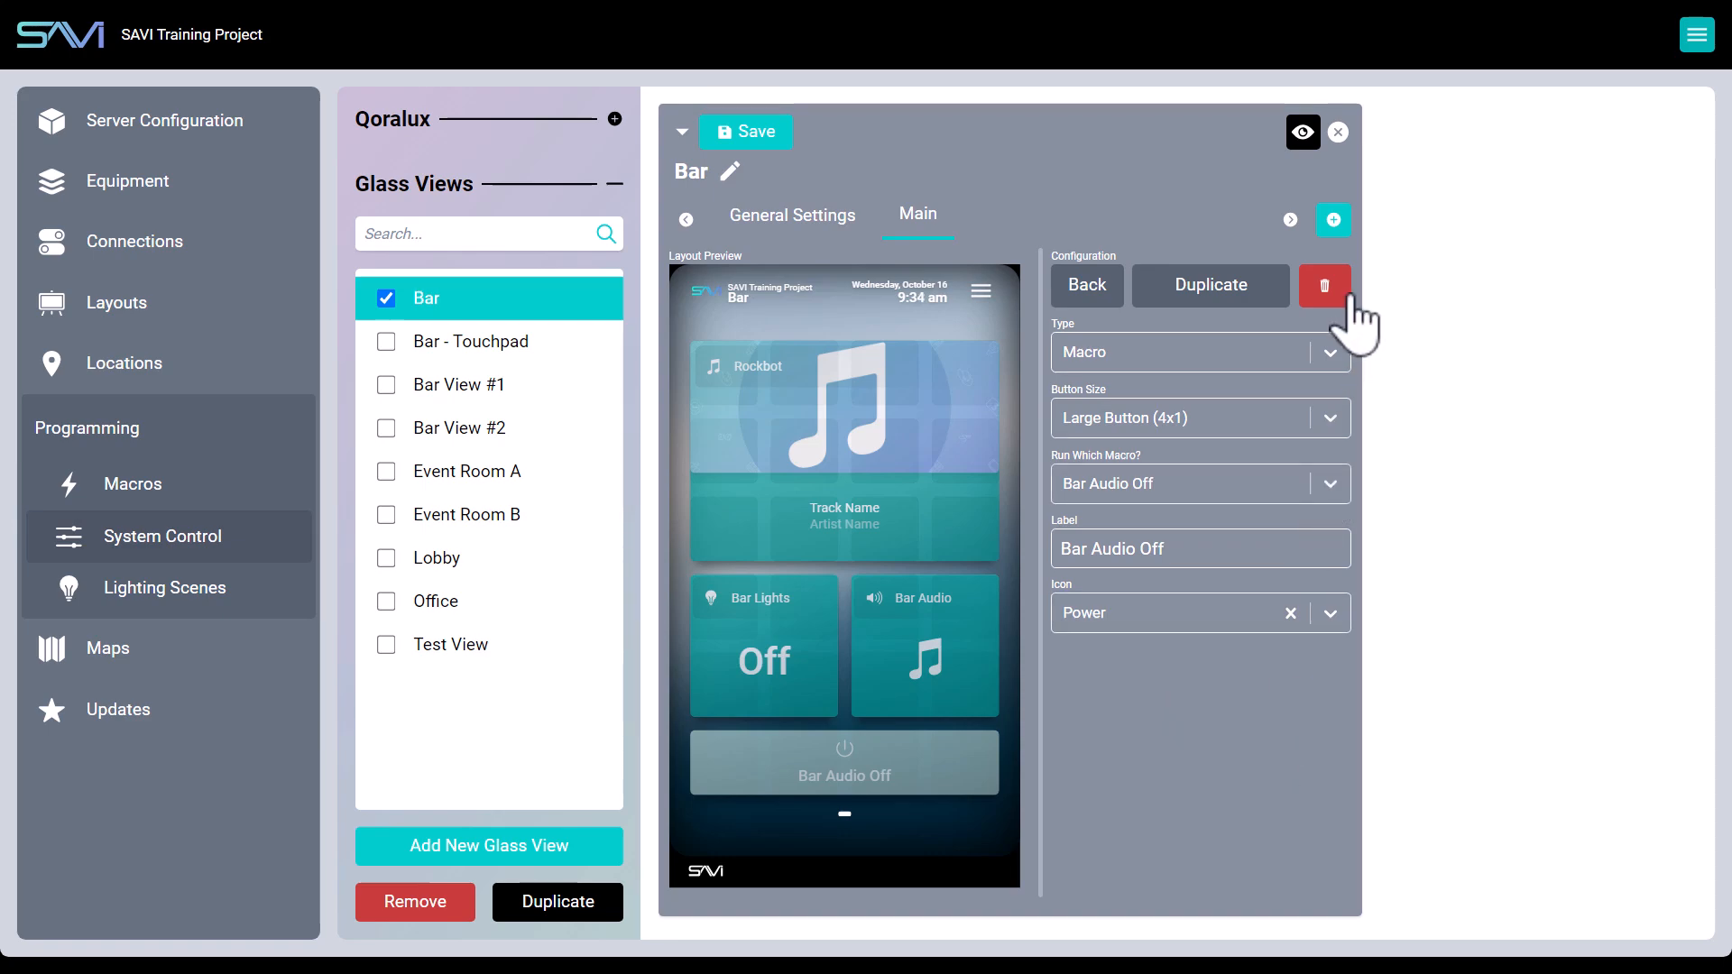
# - Add a second page with a Source widget in the grid's upper rows and set its size to Medium Wide (4x2)
pyautogui.click(1333, 221)
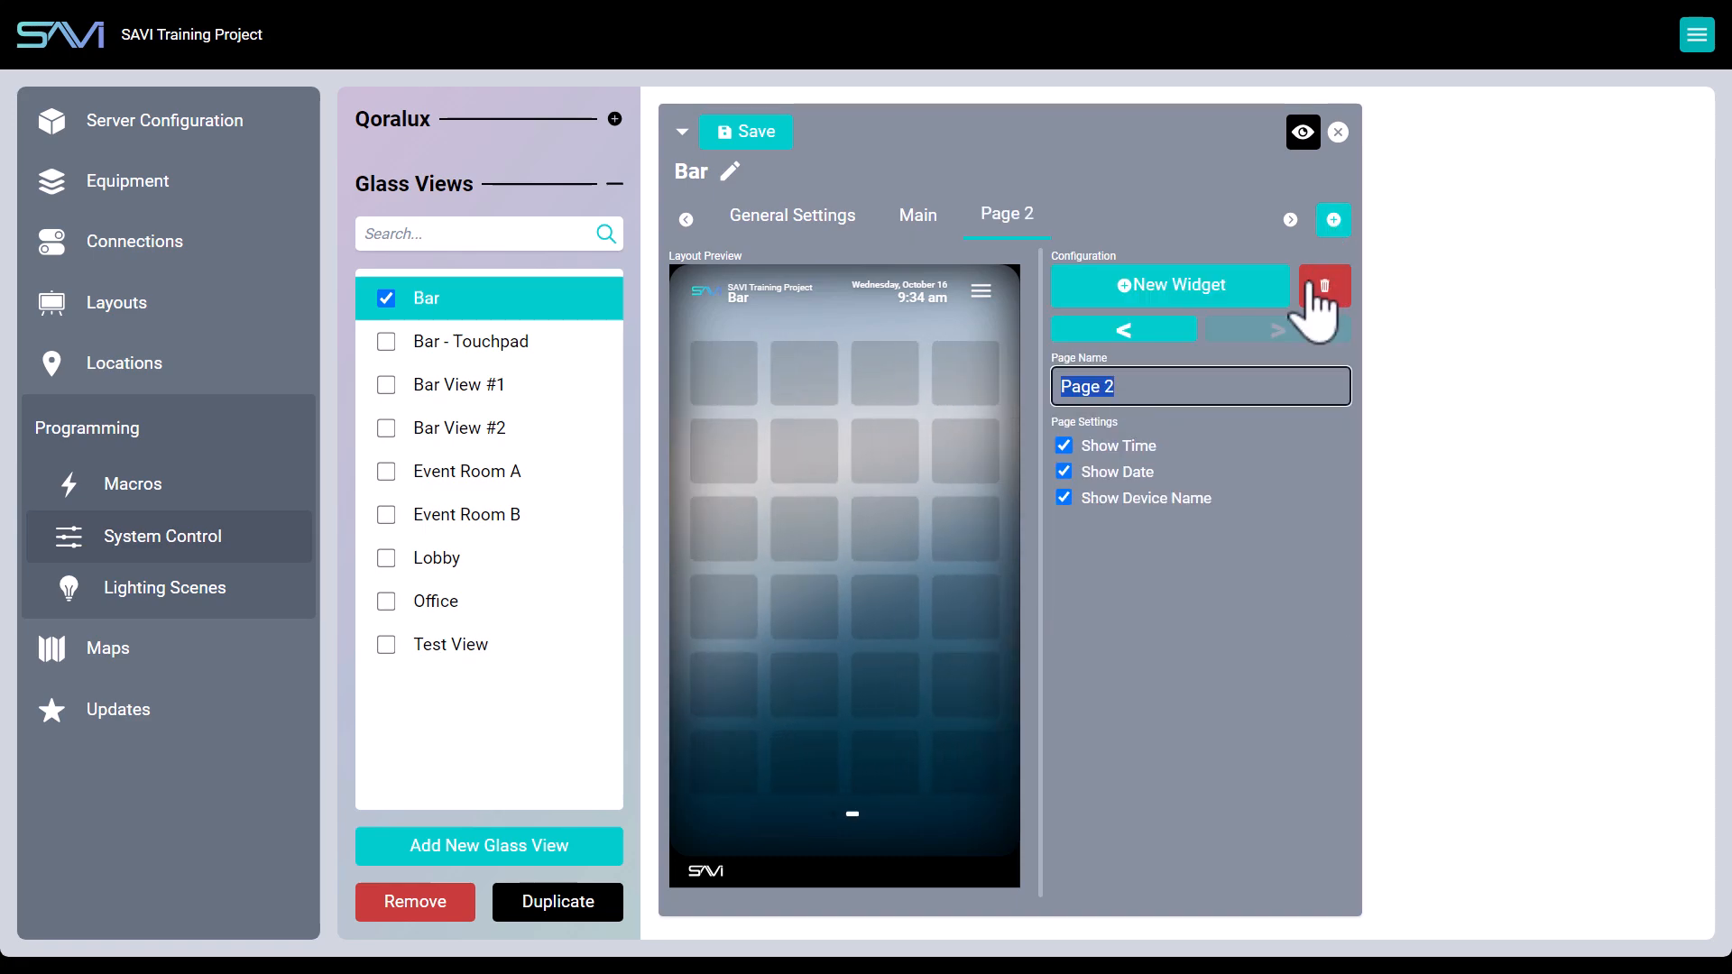
pyautogui.click(1169, 298)
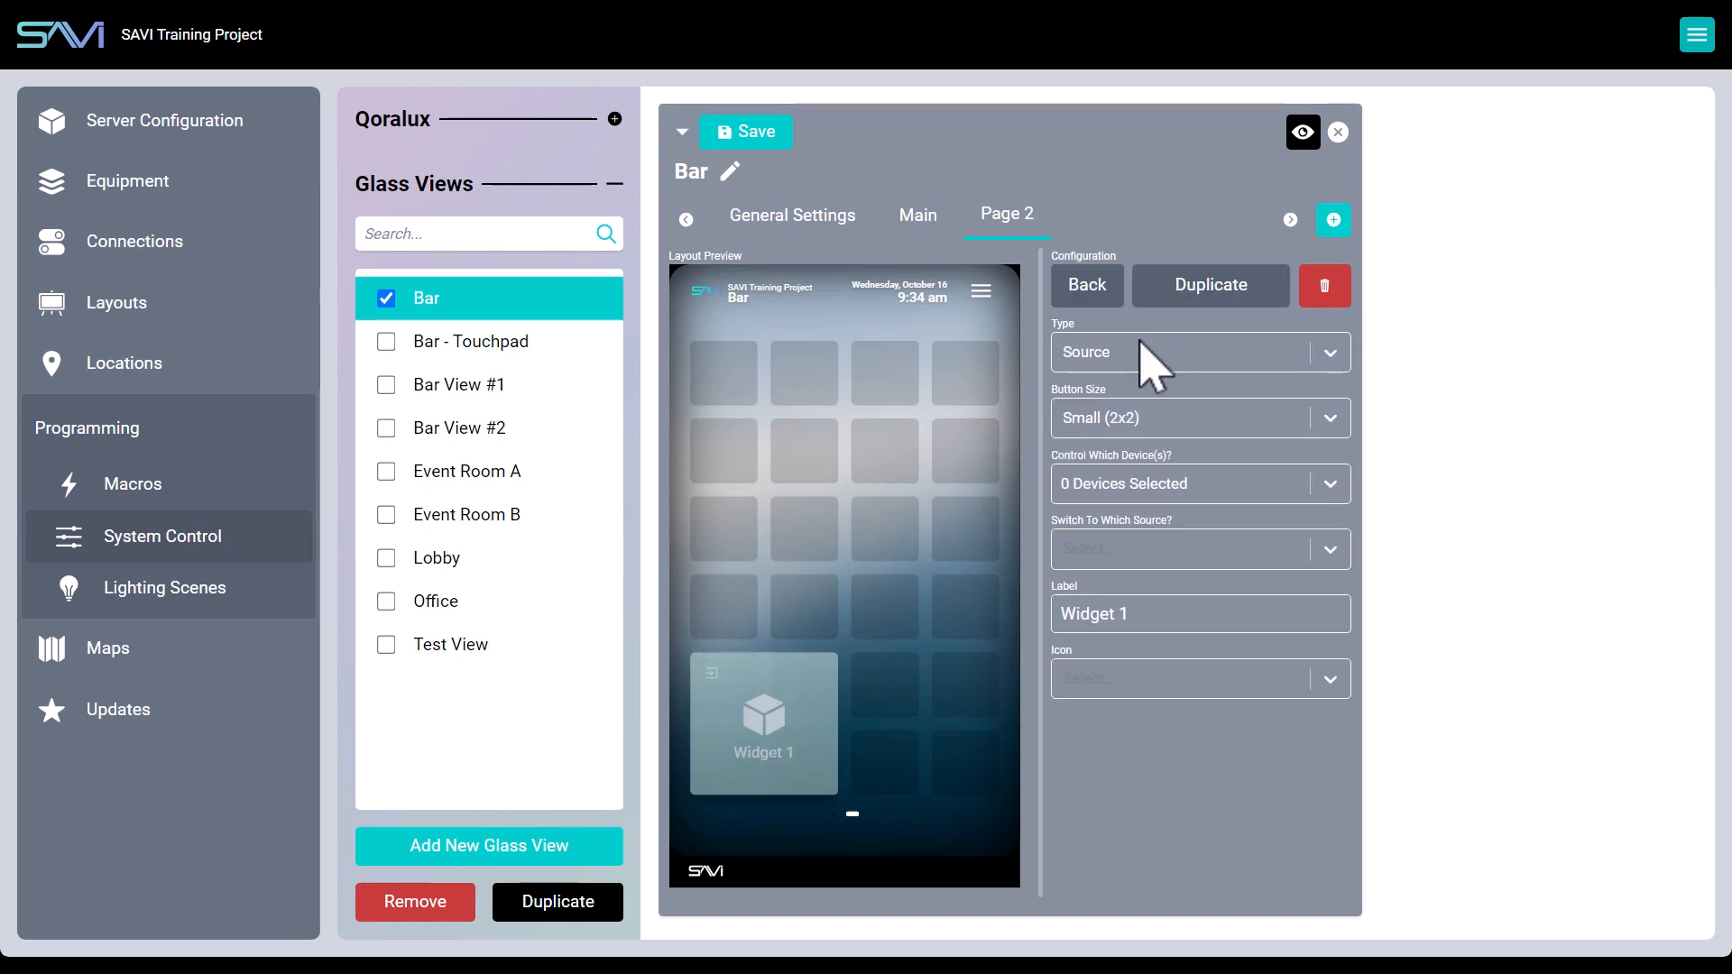
pyautogui.moveTo(760, 749); pyautogui.dragTo(764, 397)
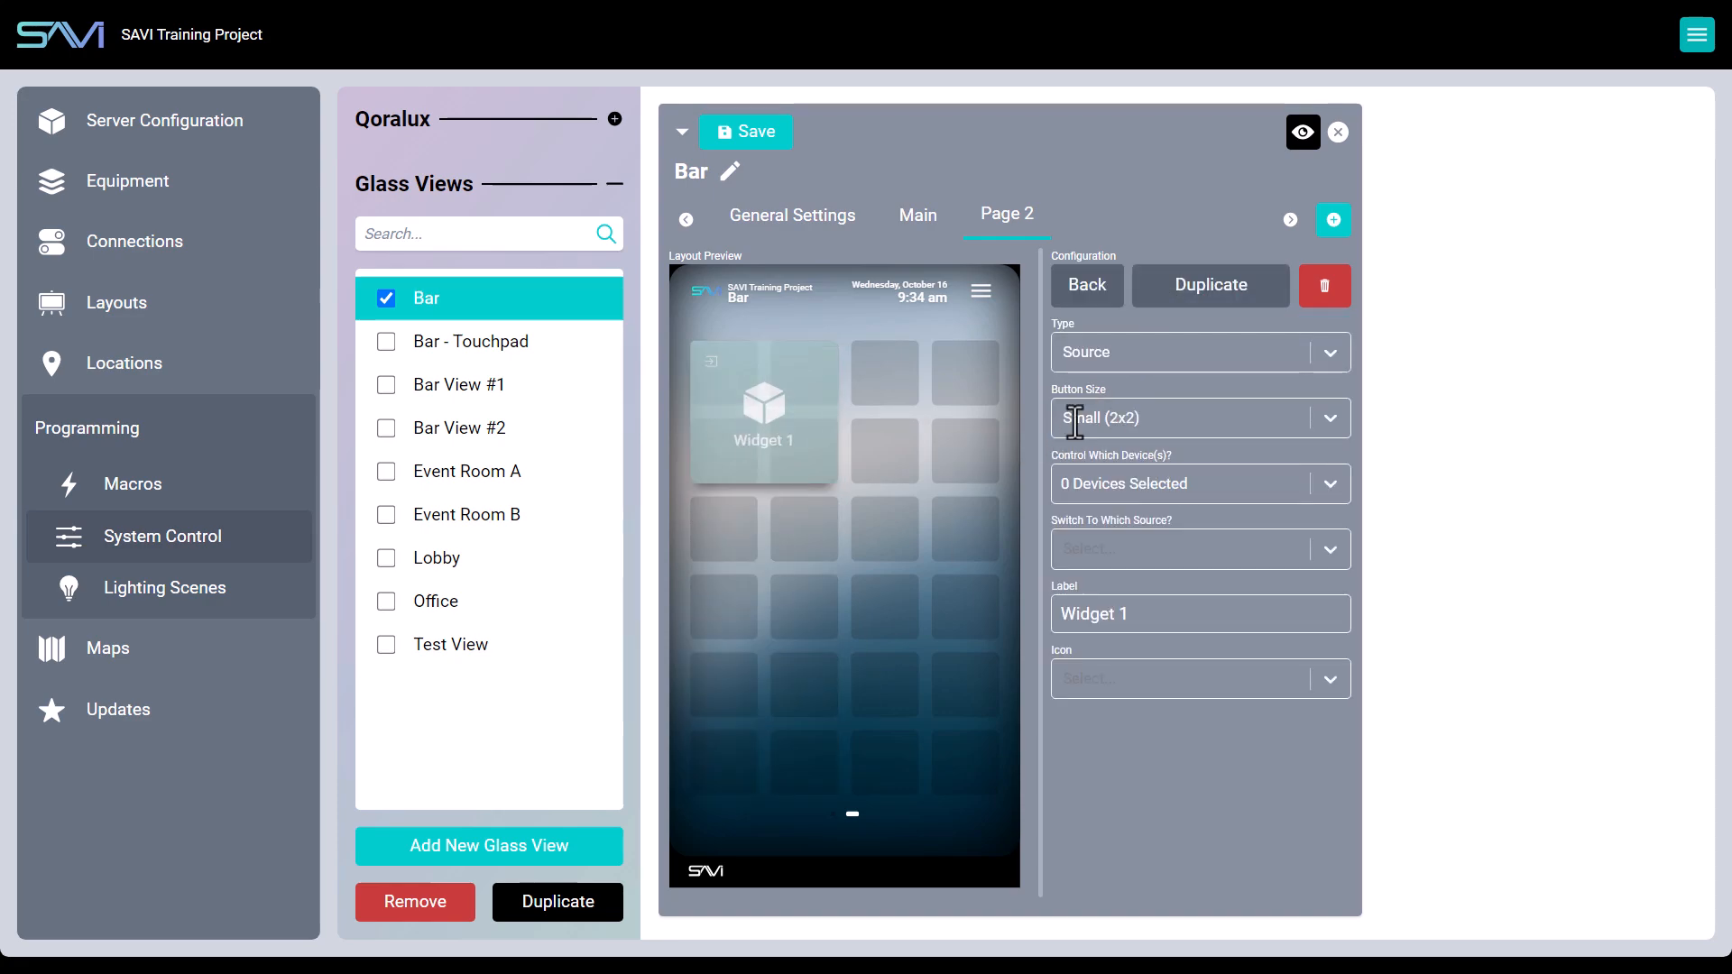
pyautogui.click(1074, 419)
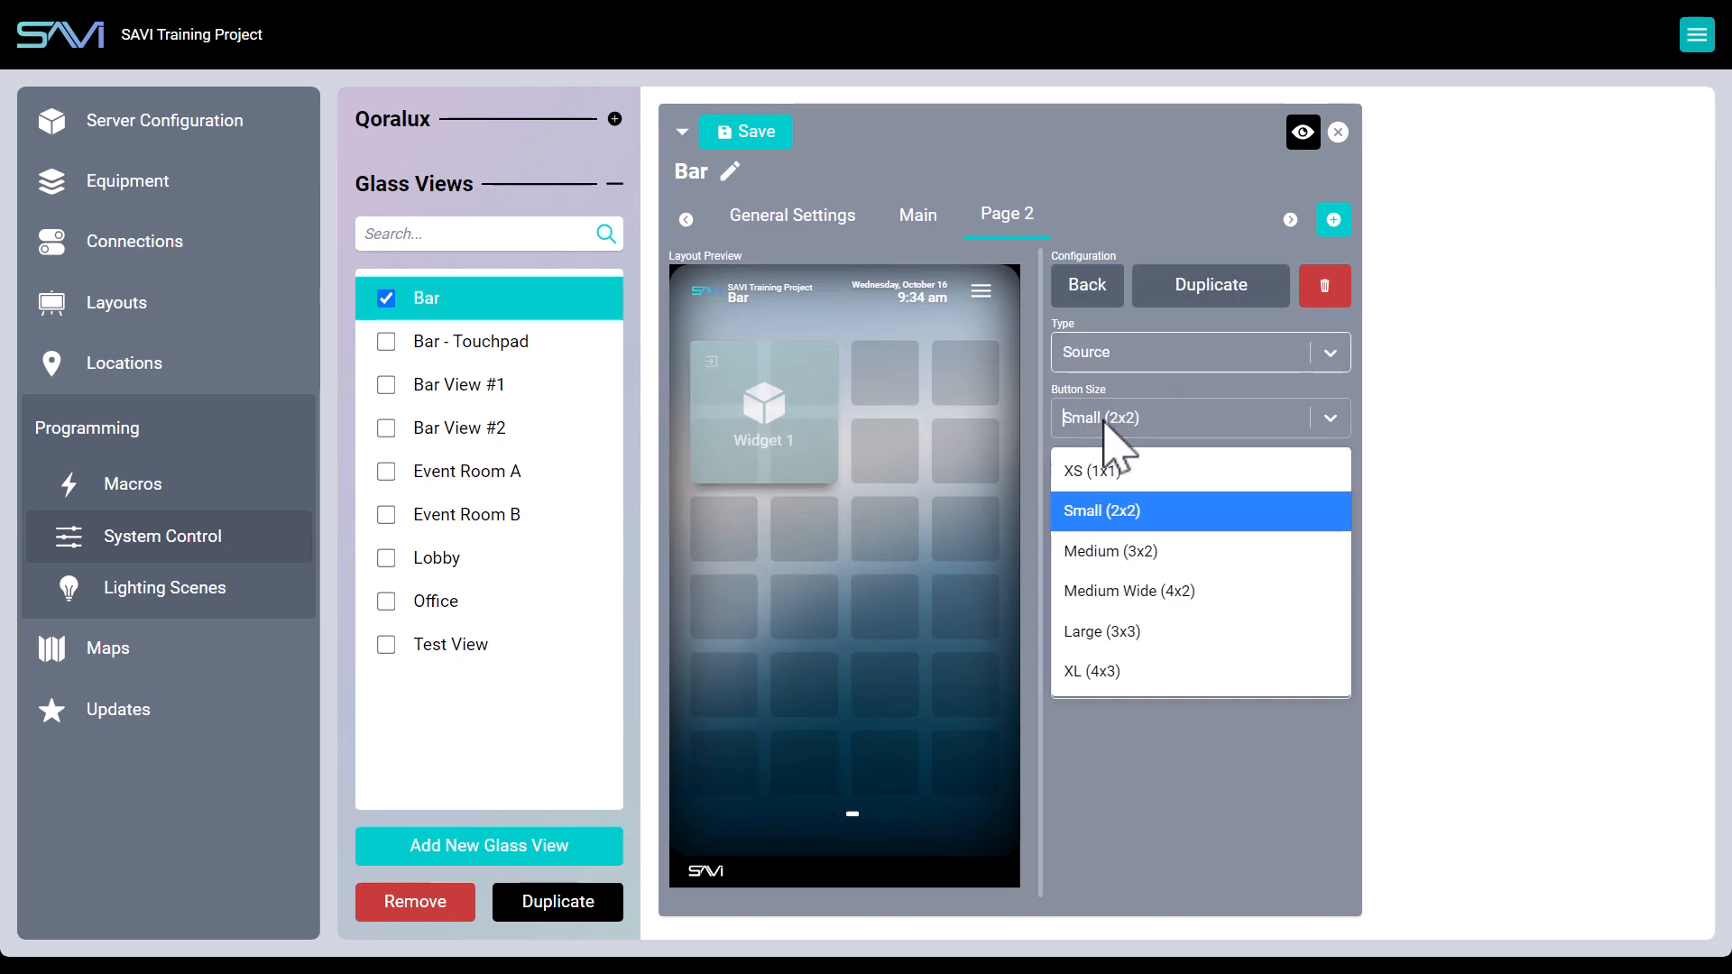
pyautogui.click(1160, 591)
# - Assign the Bar group's devices to the Source widget, excluding one so that eight devices are selected
pyautogui.click(1173, 492)
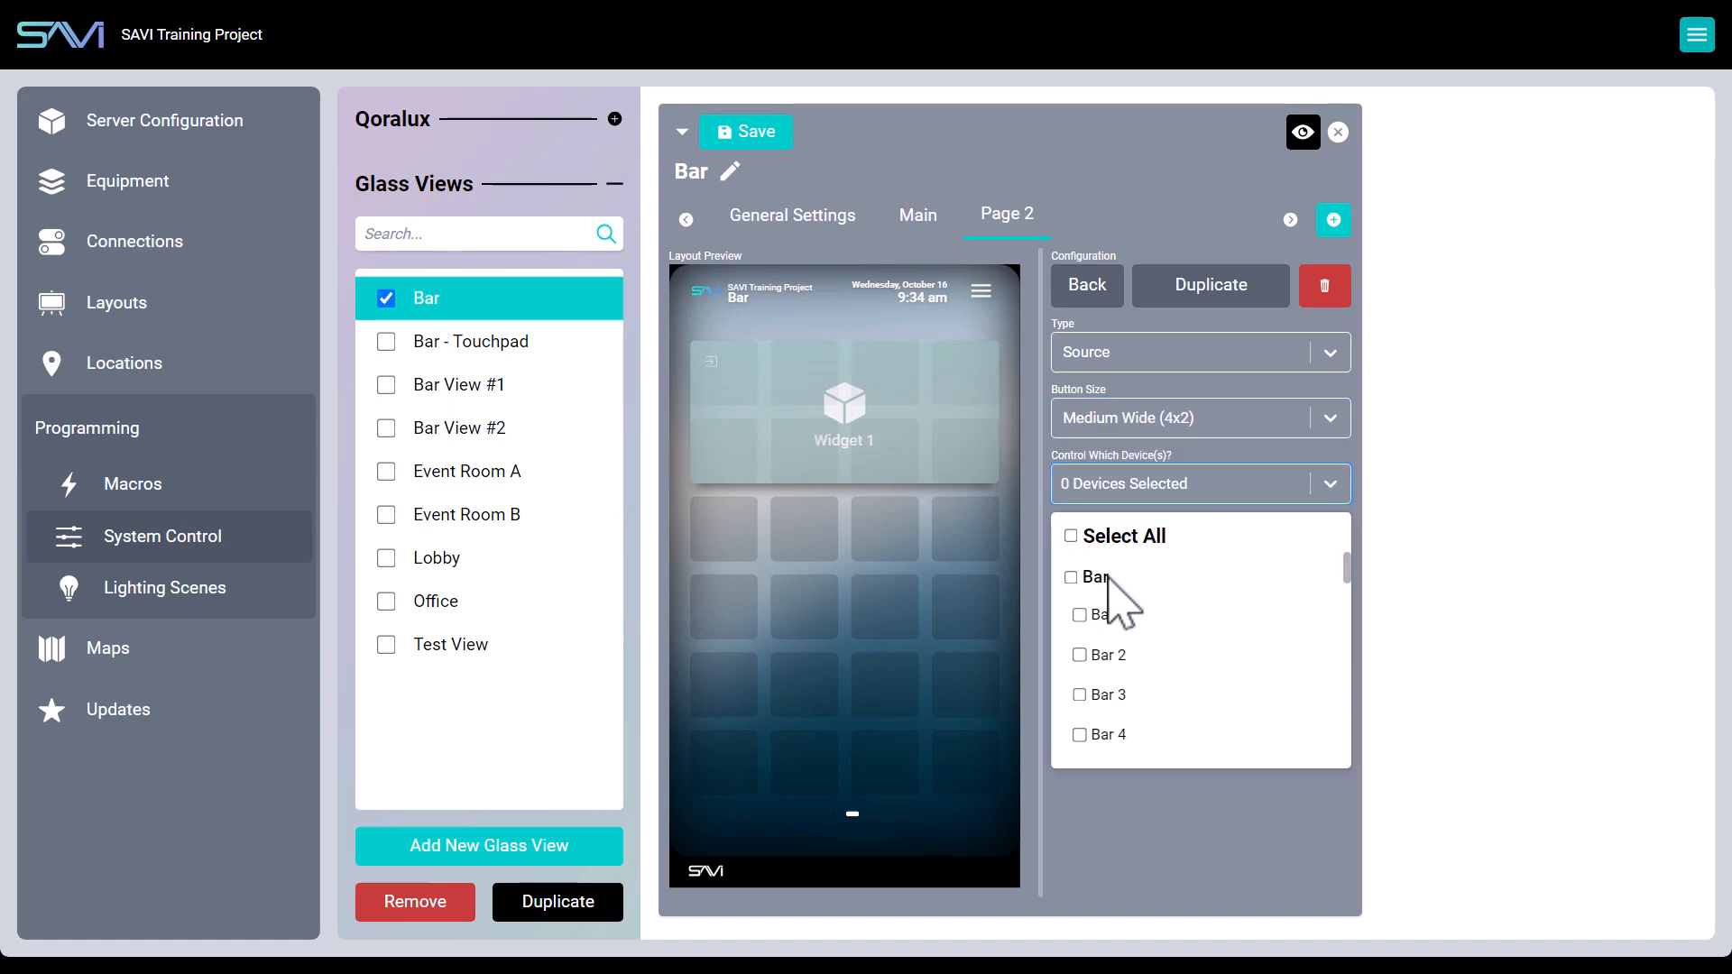
pyautogui.click(1071, 577)
pyautogui.scroll(-2, 1119, 637)
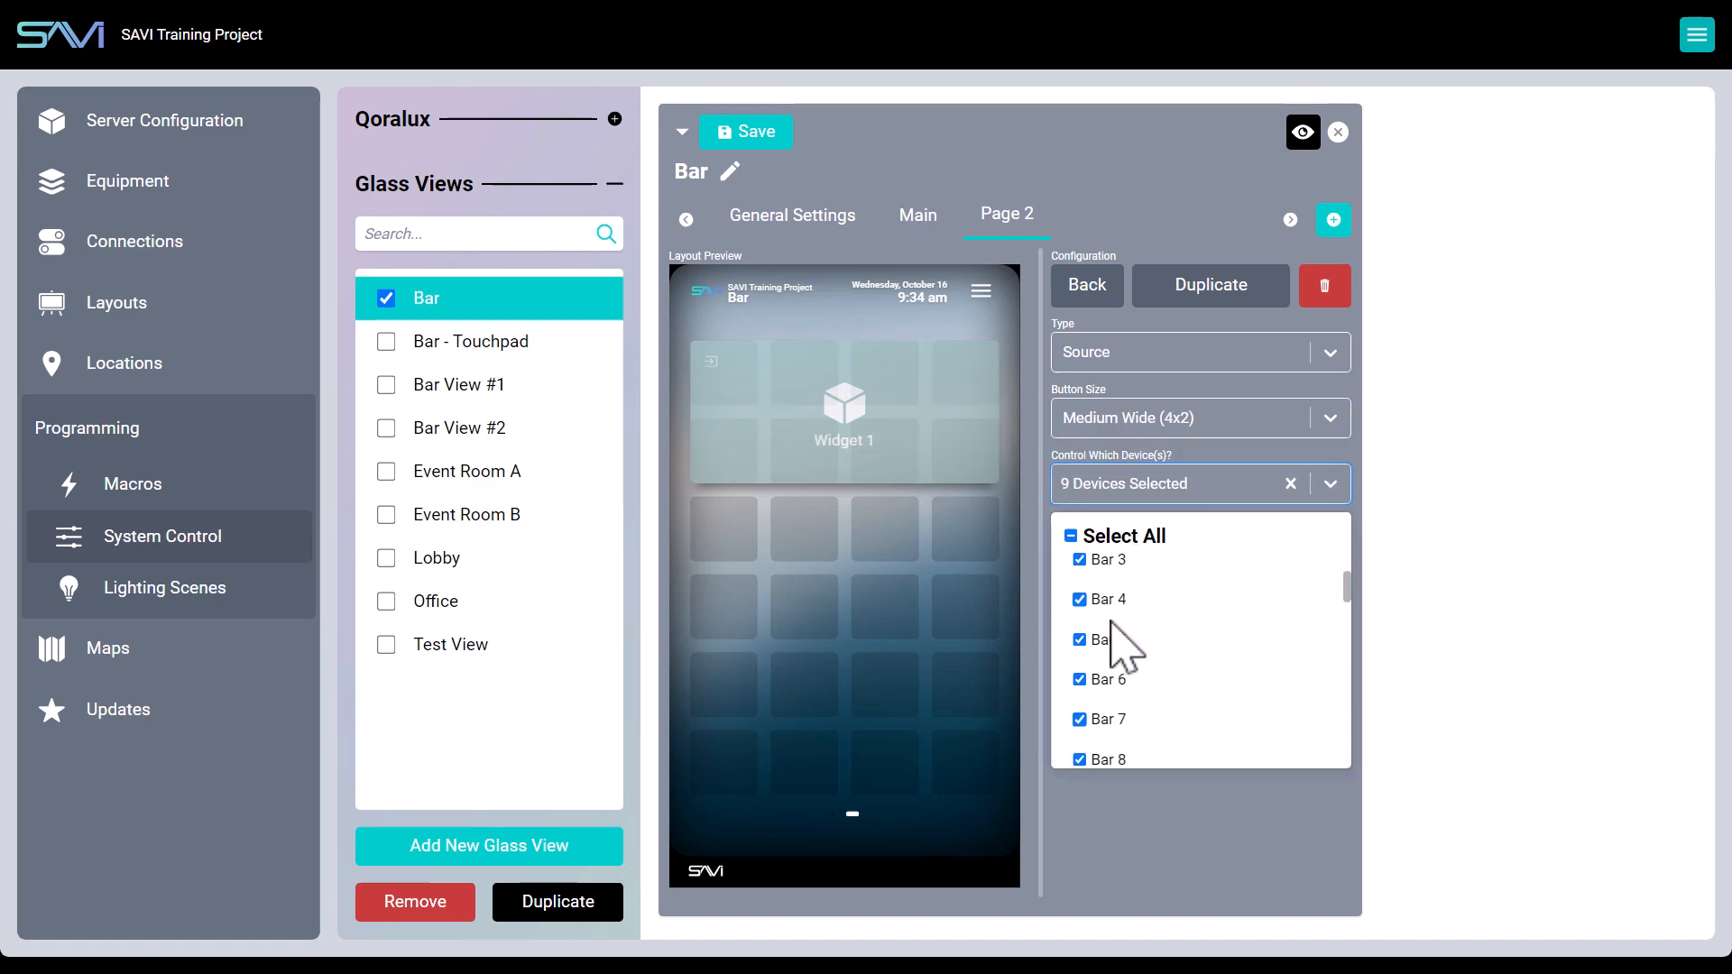
pyautogui.scroll(-3, 1111, 632)
pyautogui.click(1083, 695)
pyautogui.click(1499, 553)
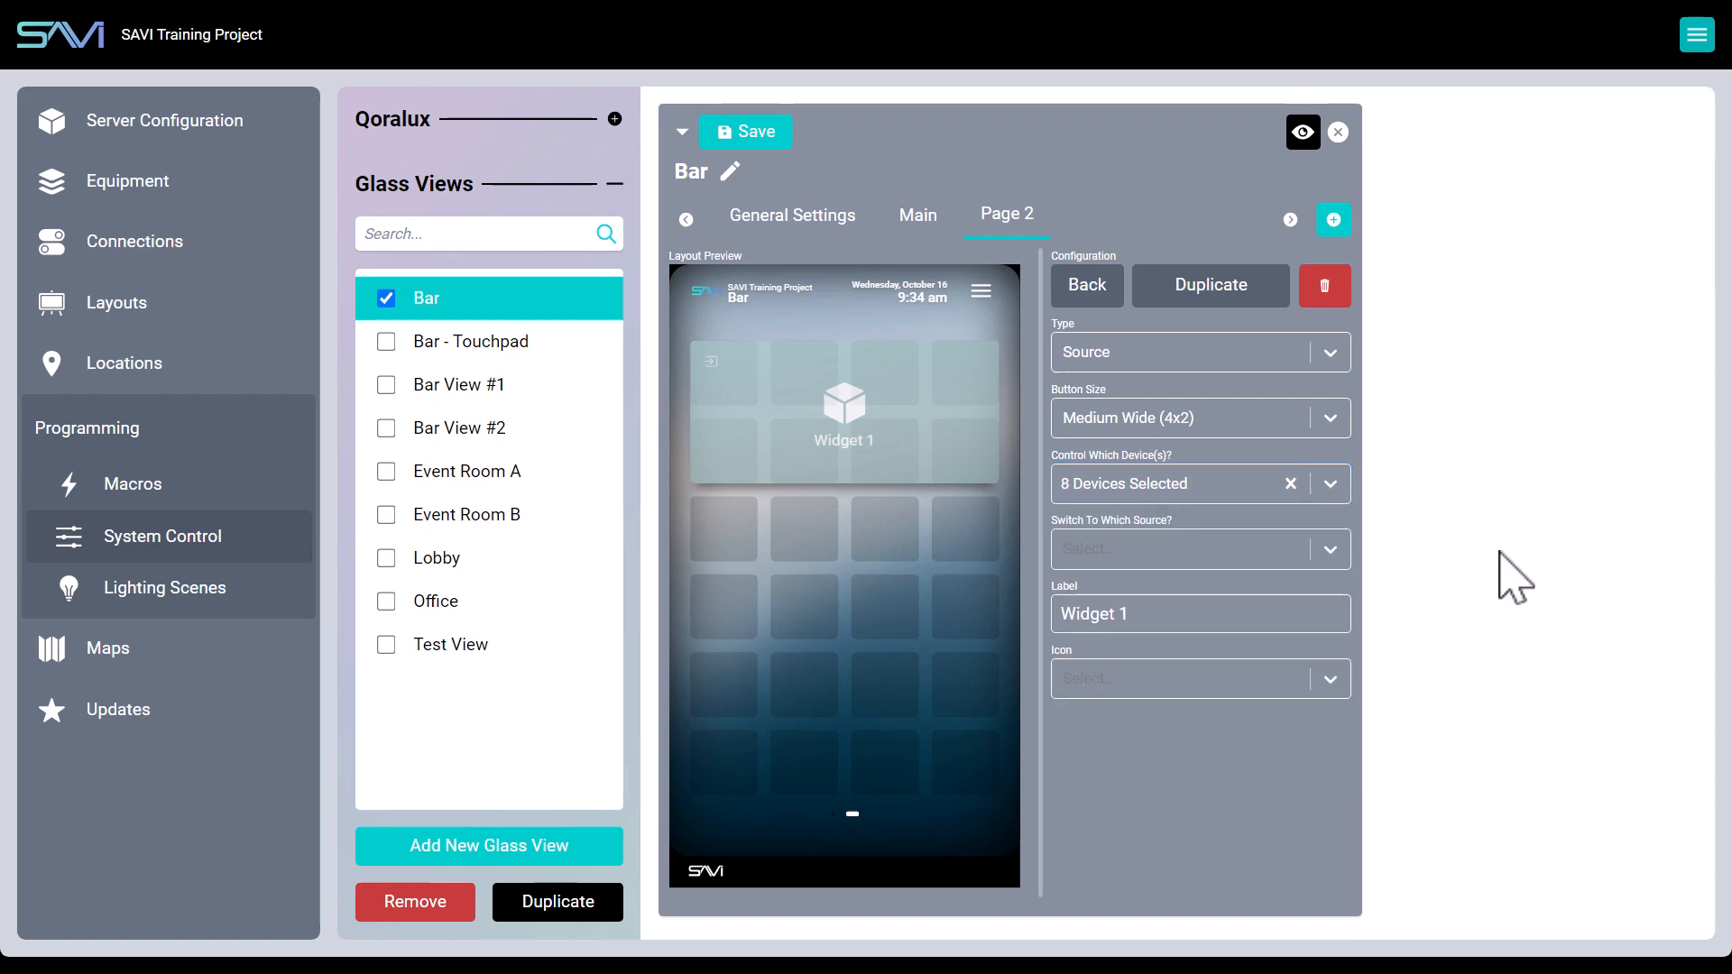
# - Set the Source widget to switch to Roku 1 and label it "Roku 1 to all Displays"
pyautogui.click(1182, 552)
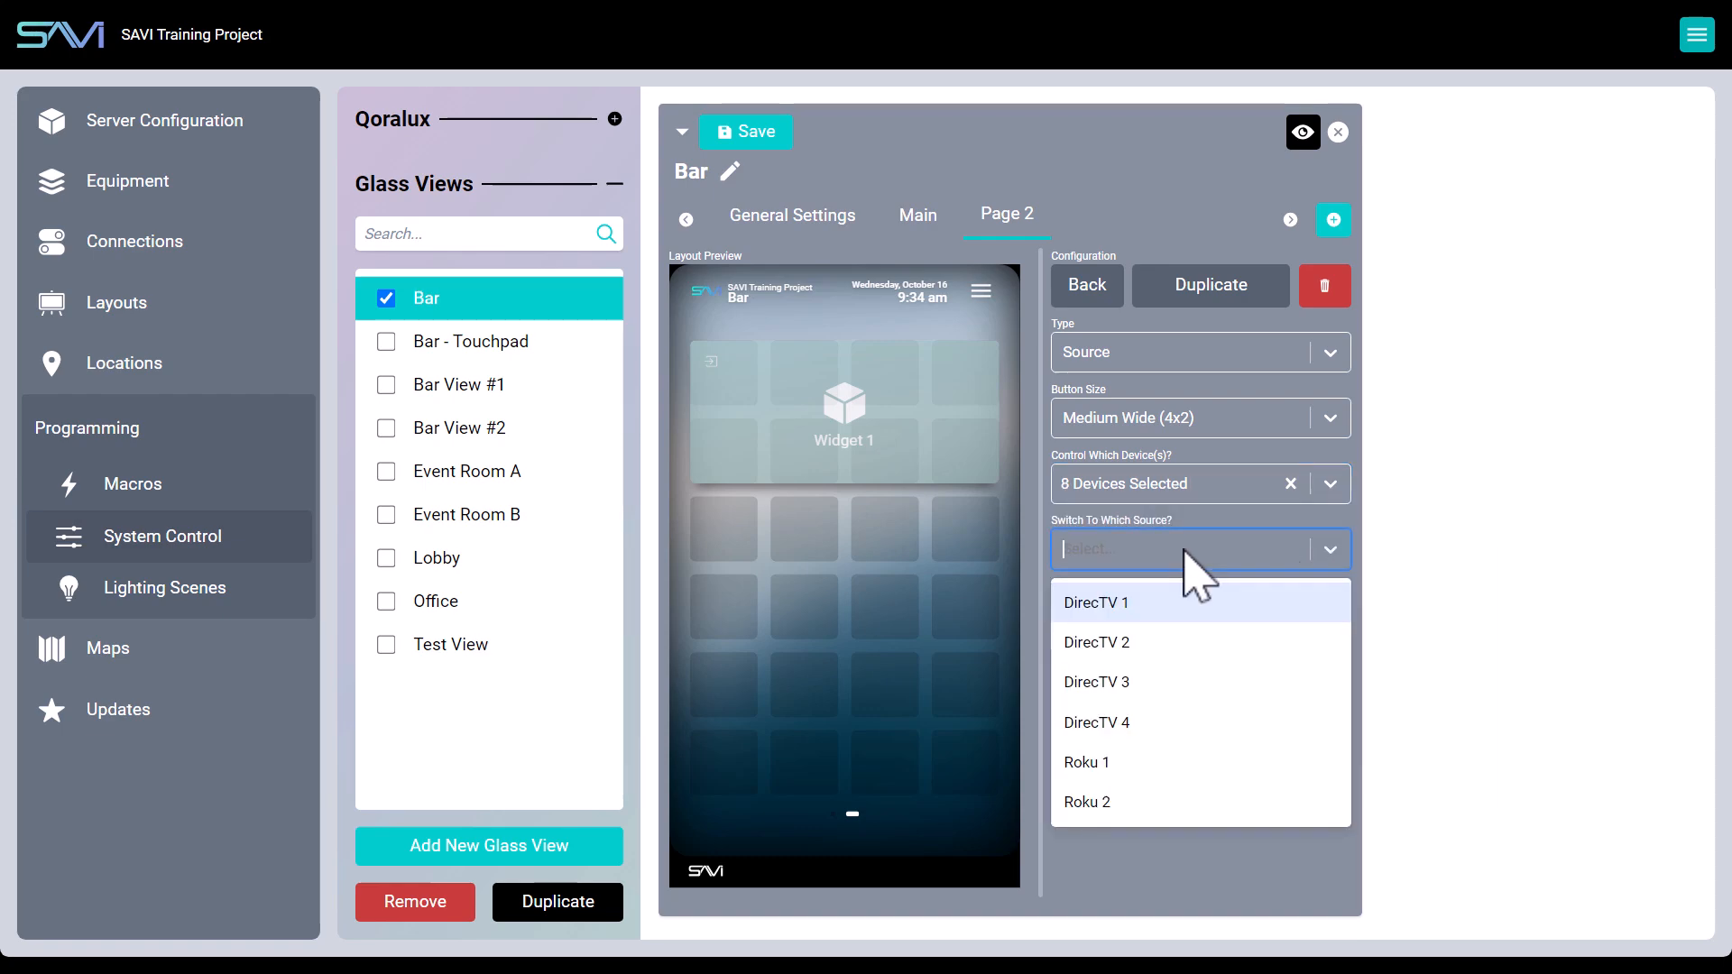
pyautogui.click(1128, 762)
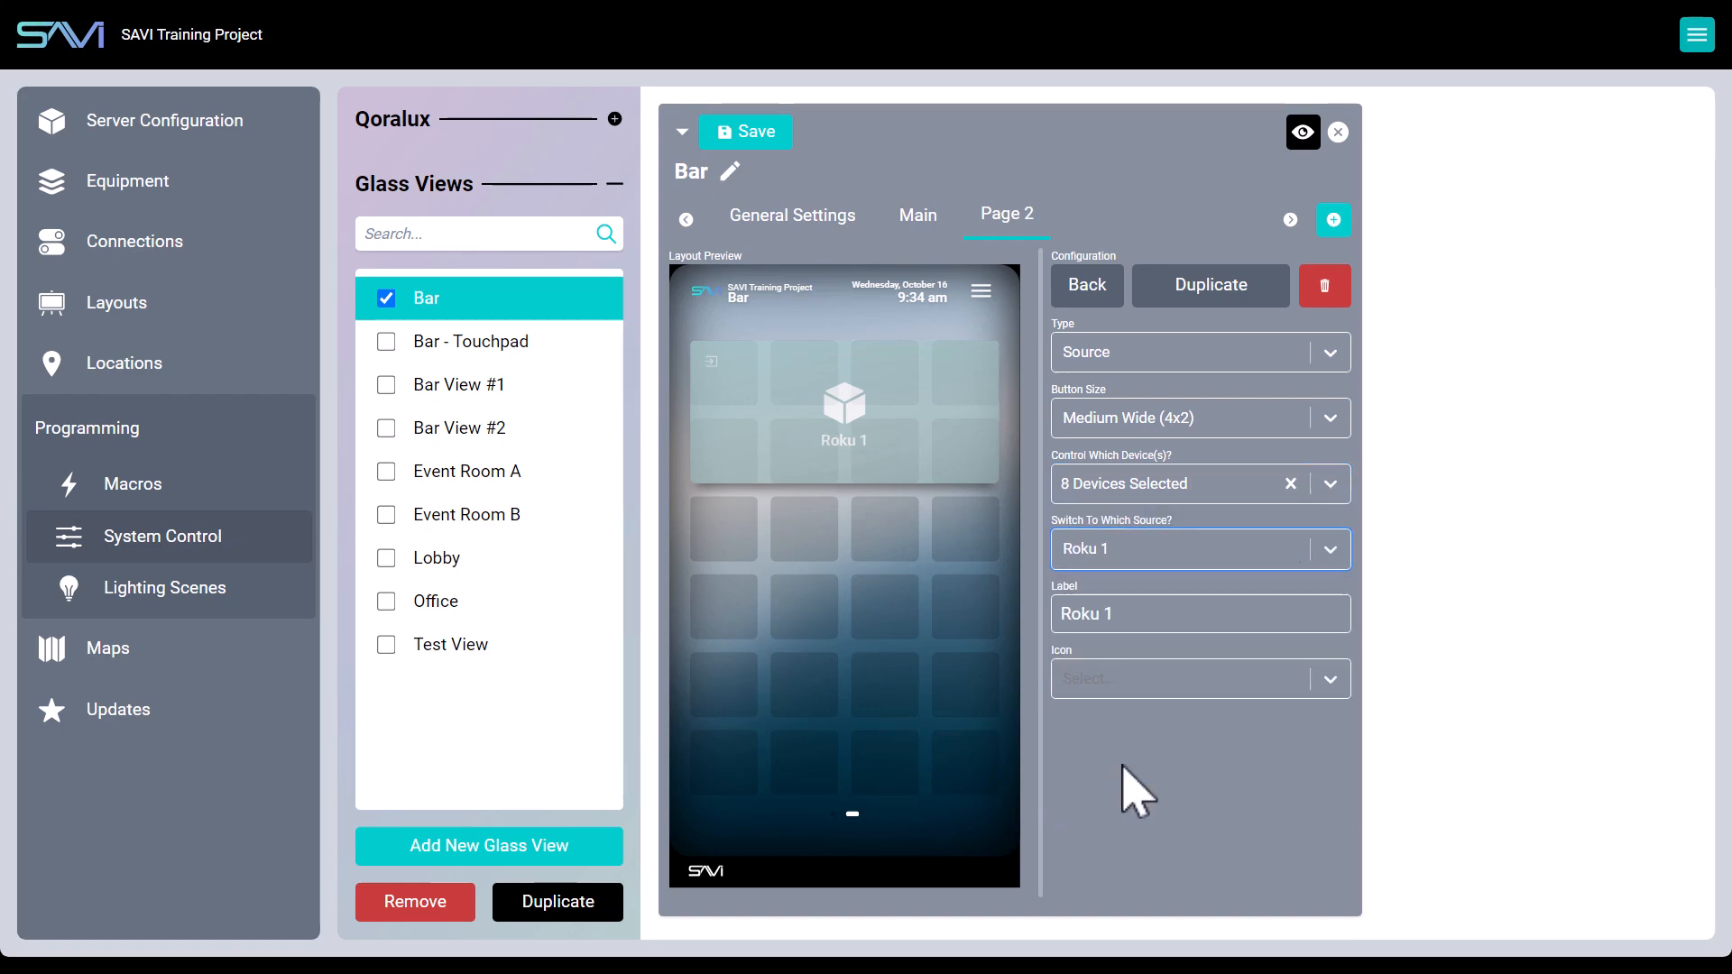
pyautogui.click(1172, 614)
pyautogui.write('t')
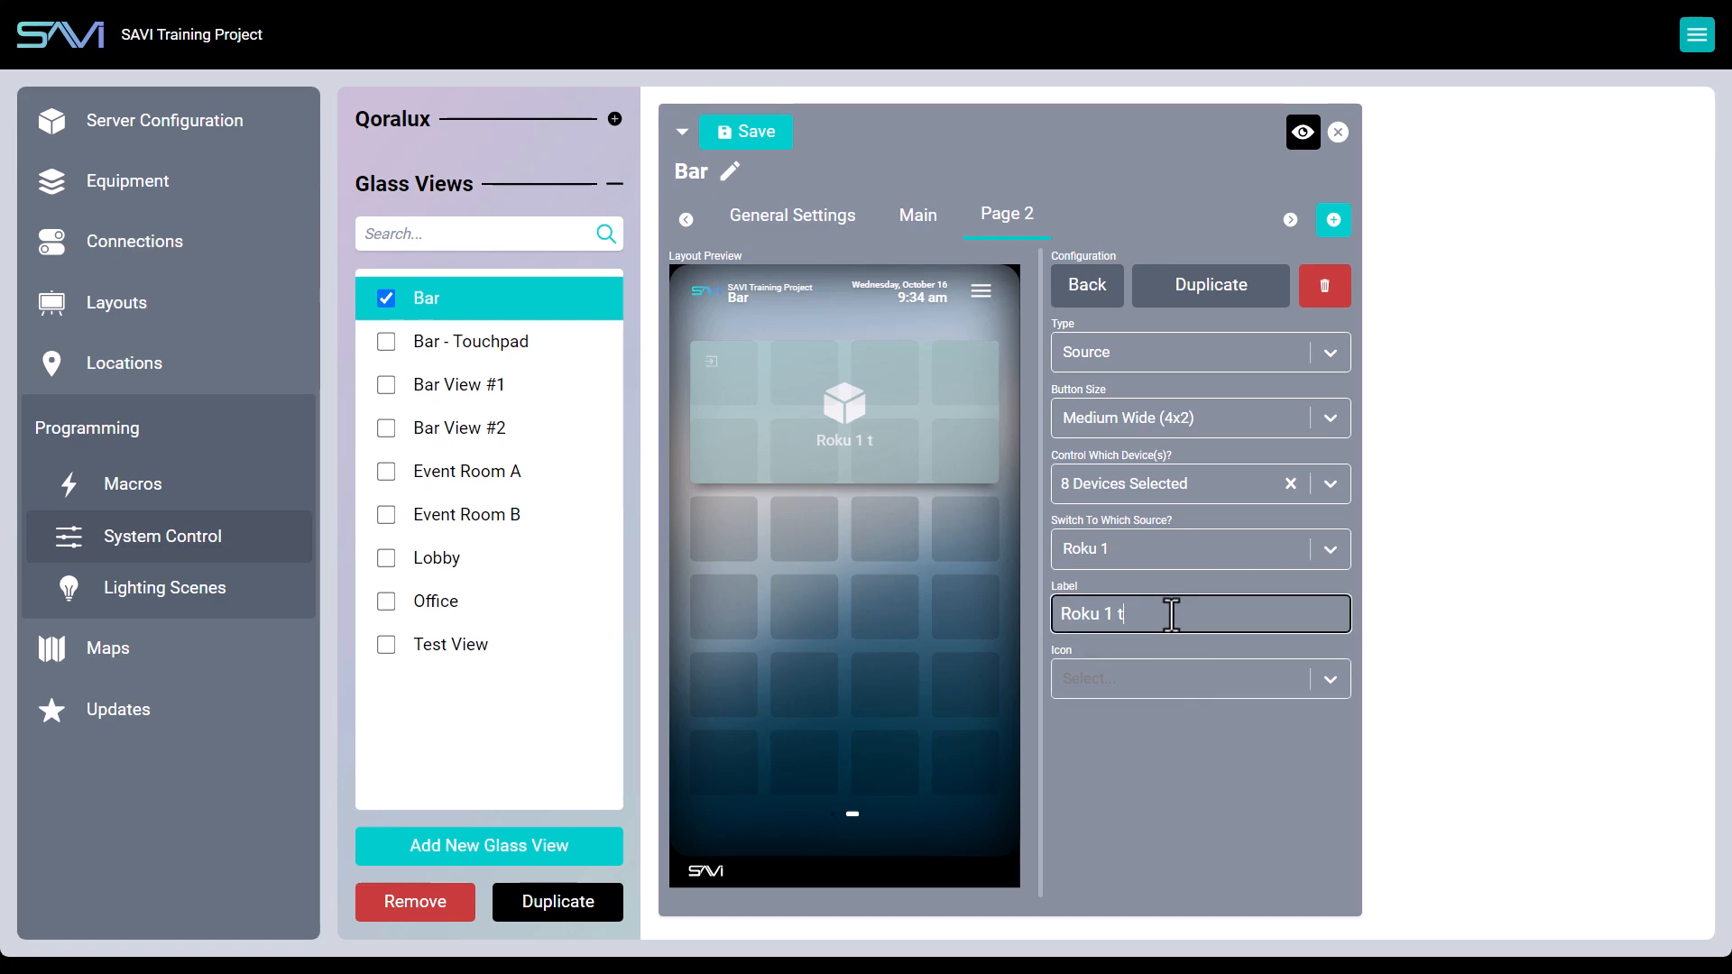
pyautogui.write('o all Displays')
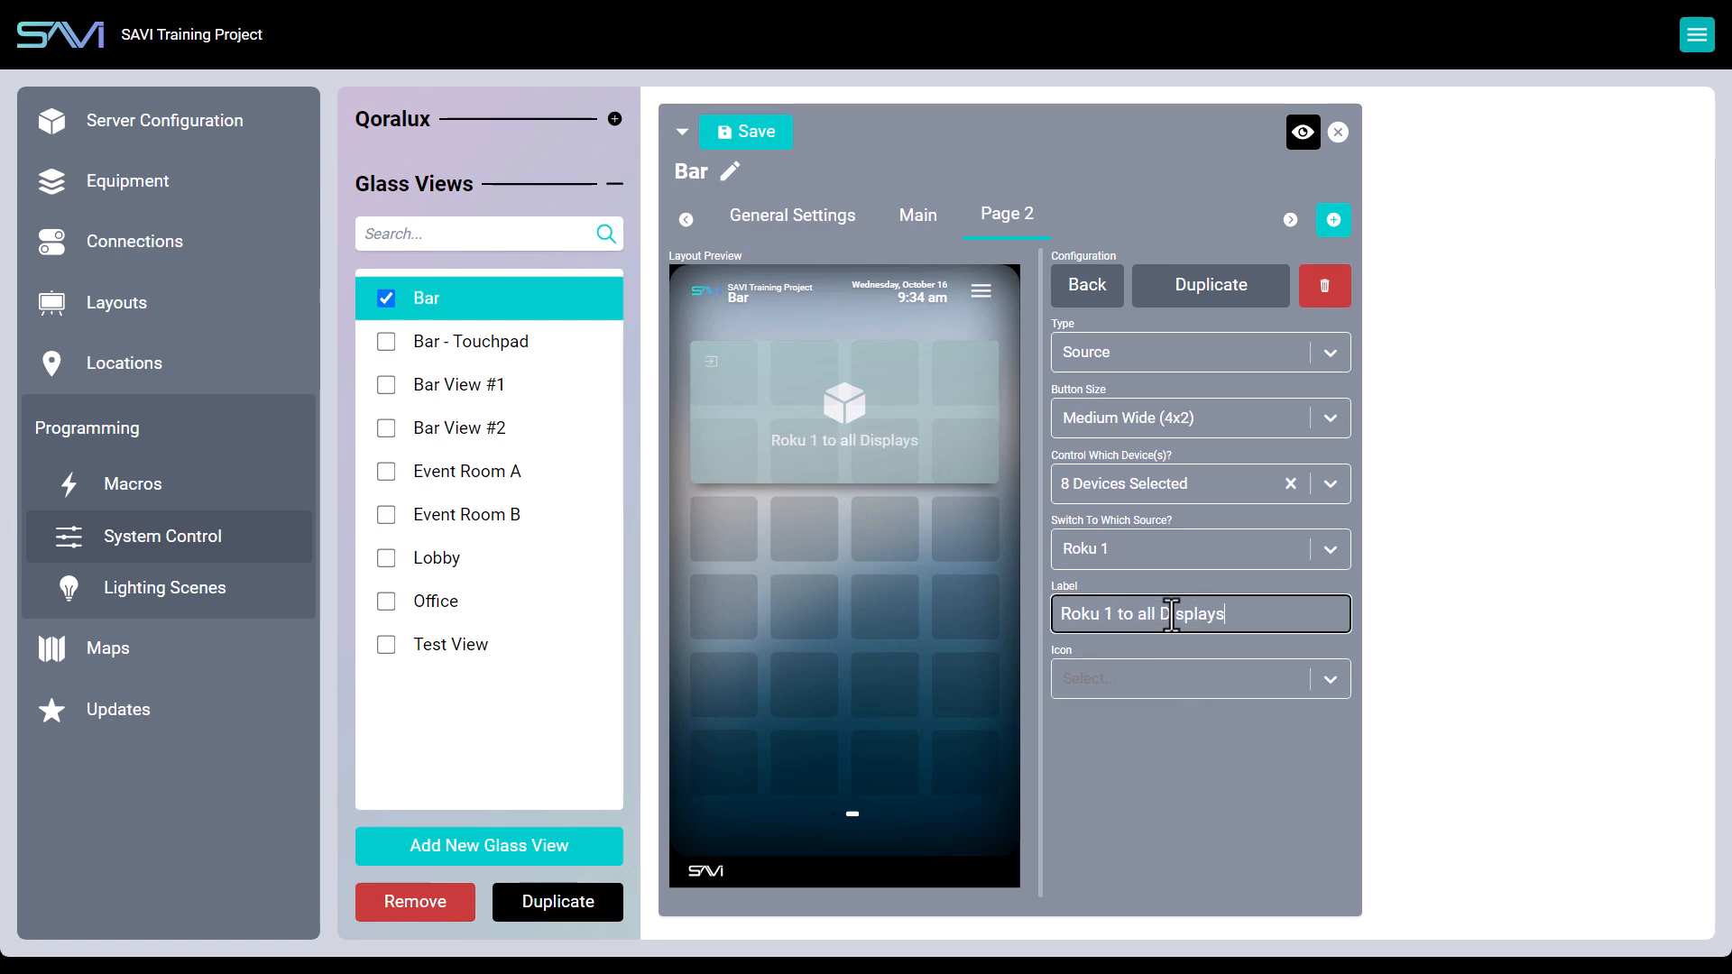
pyautogui.click(1219, 753)
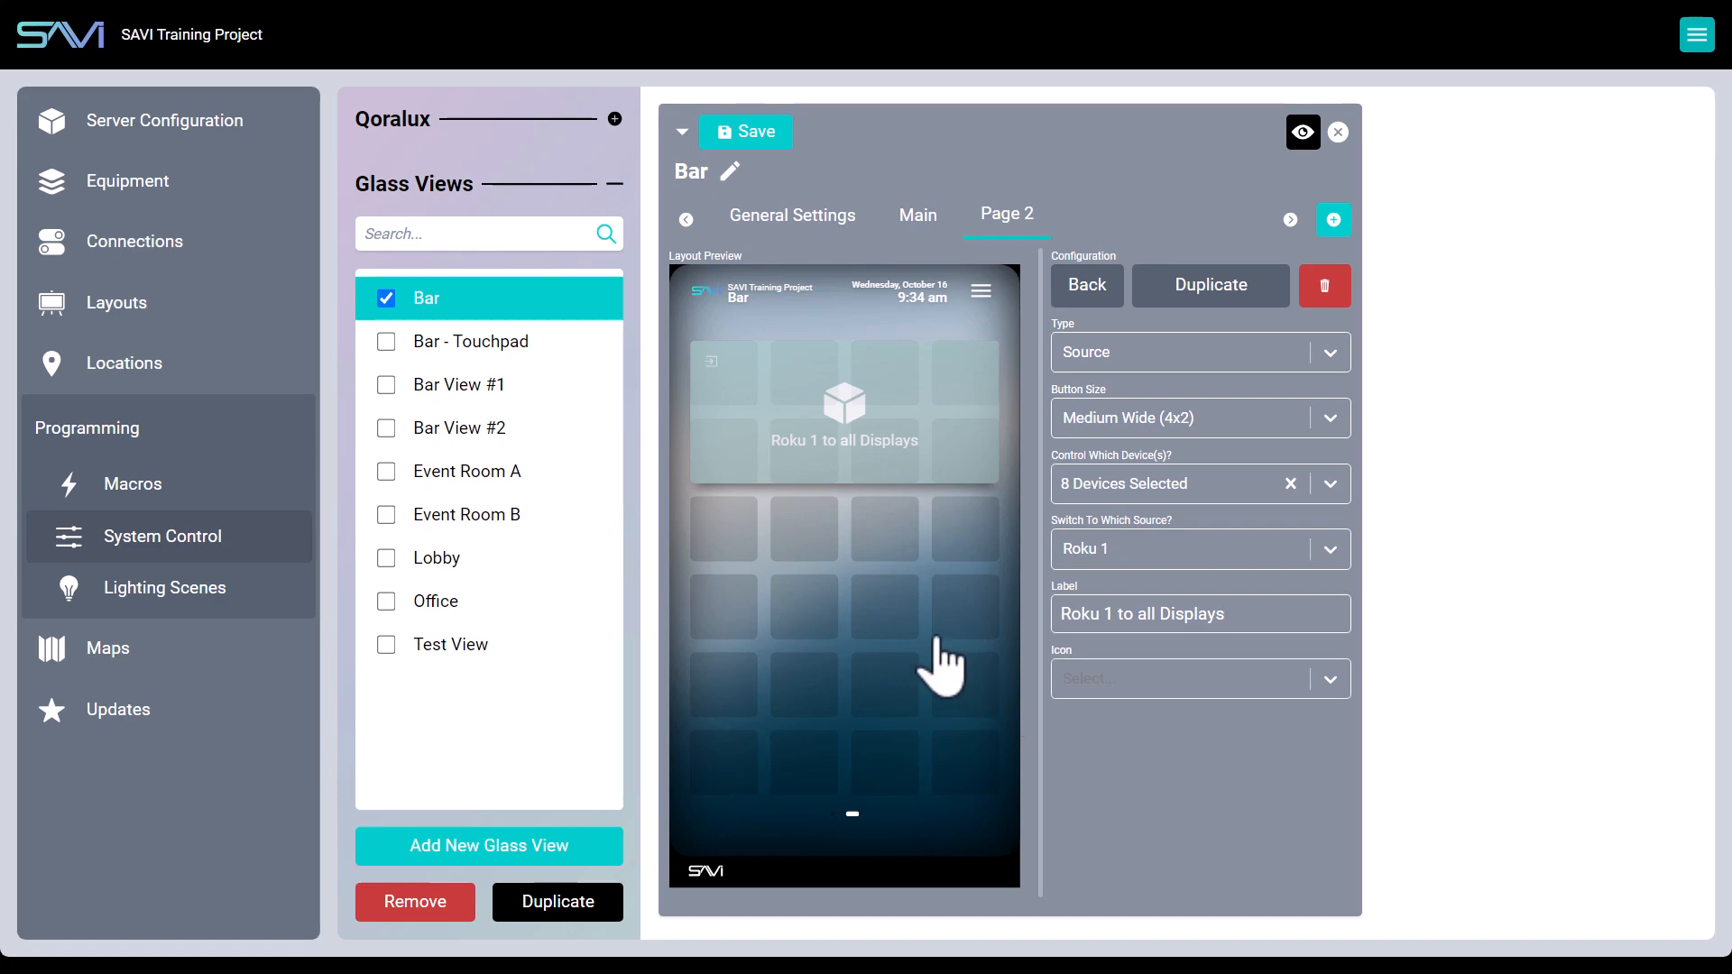
# - Add a second widget directly below the Roku 1 widget on Page 2 and set its type to Display
pyautogui.click(734, 553)
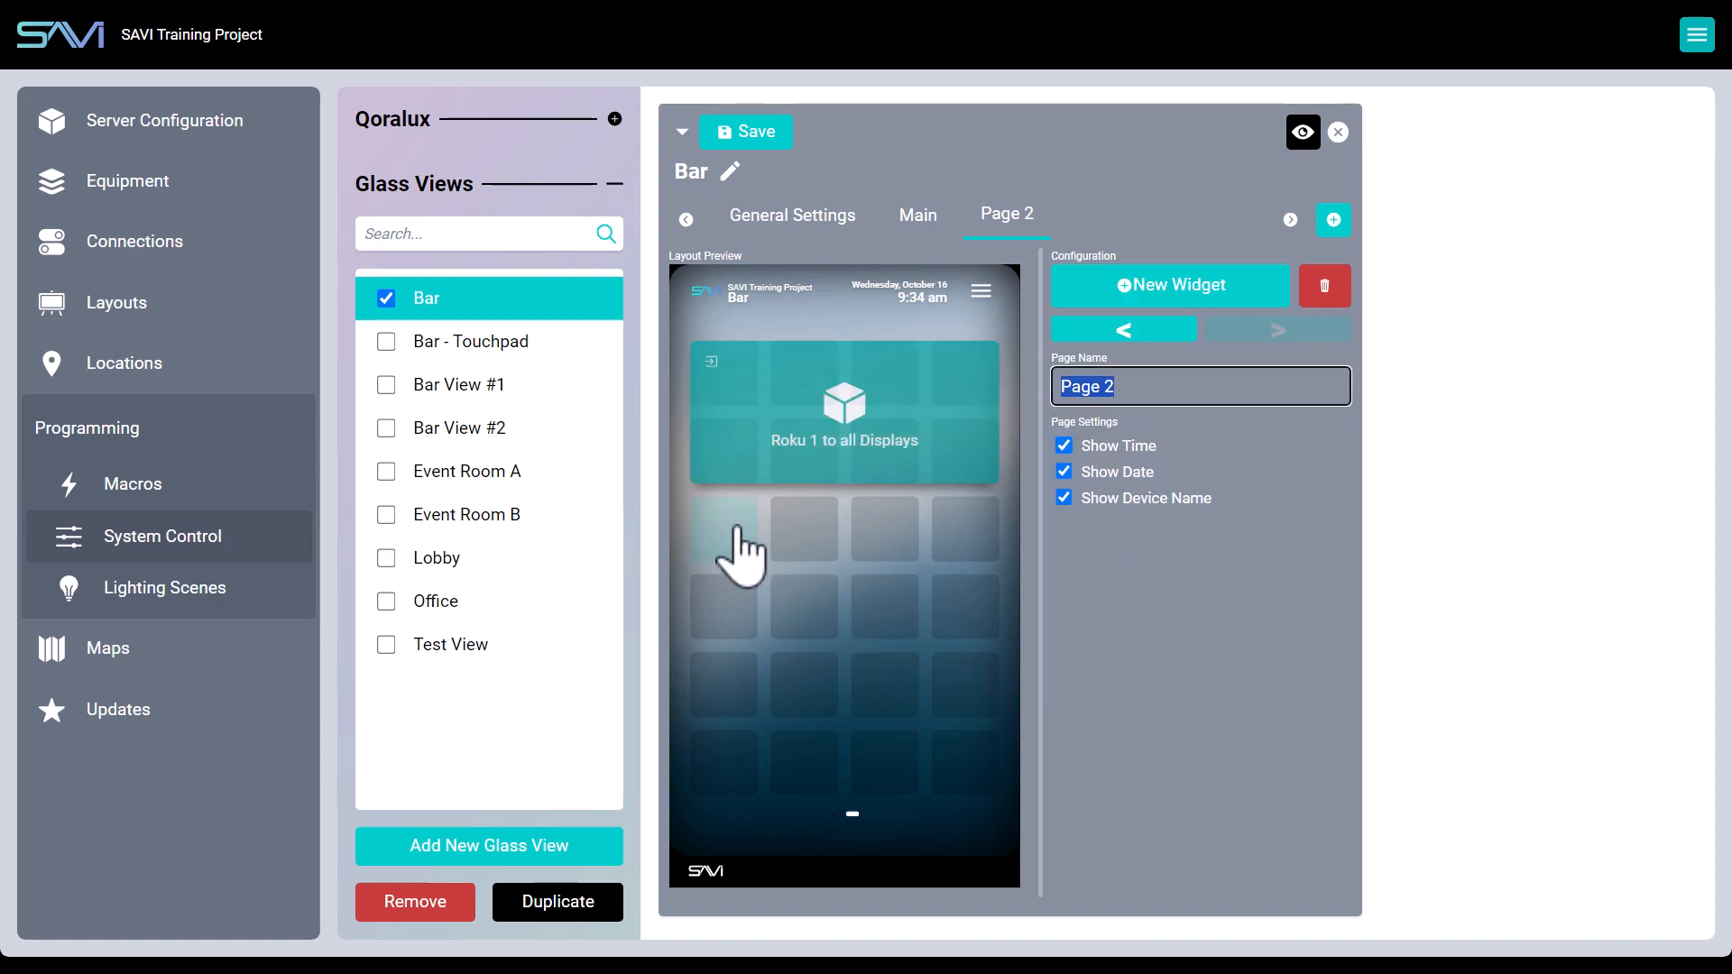
pyautogui.click(1170, 296)
pyautogui.click(1173, 360)
pyautogui.write('d')
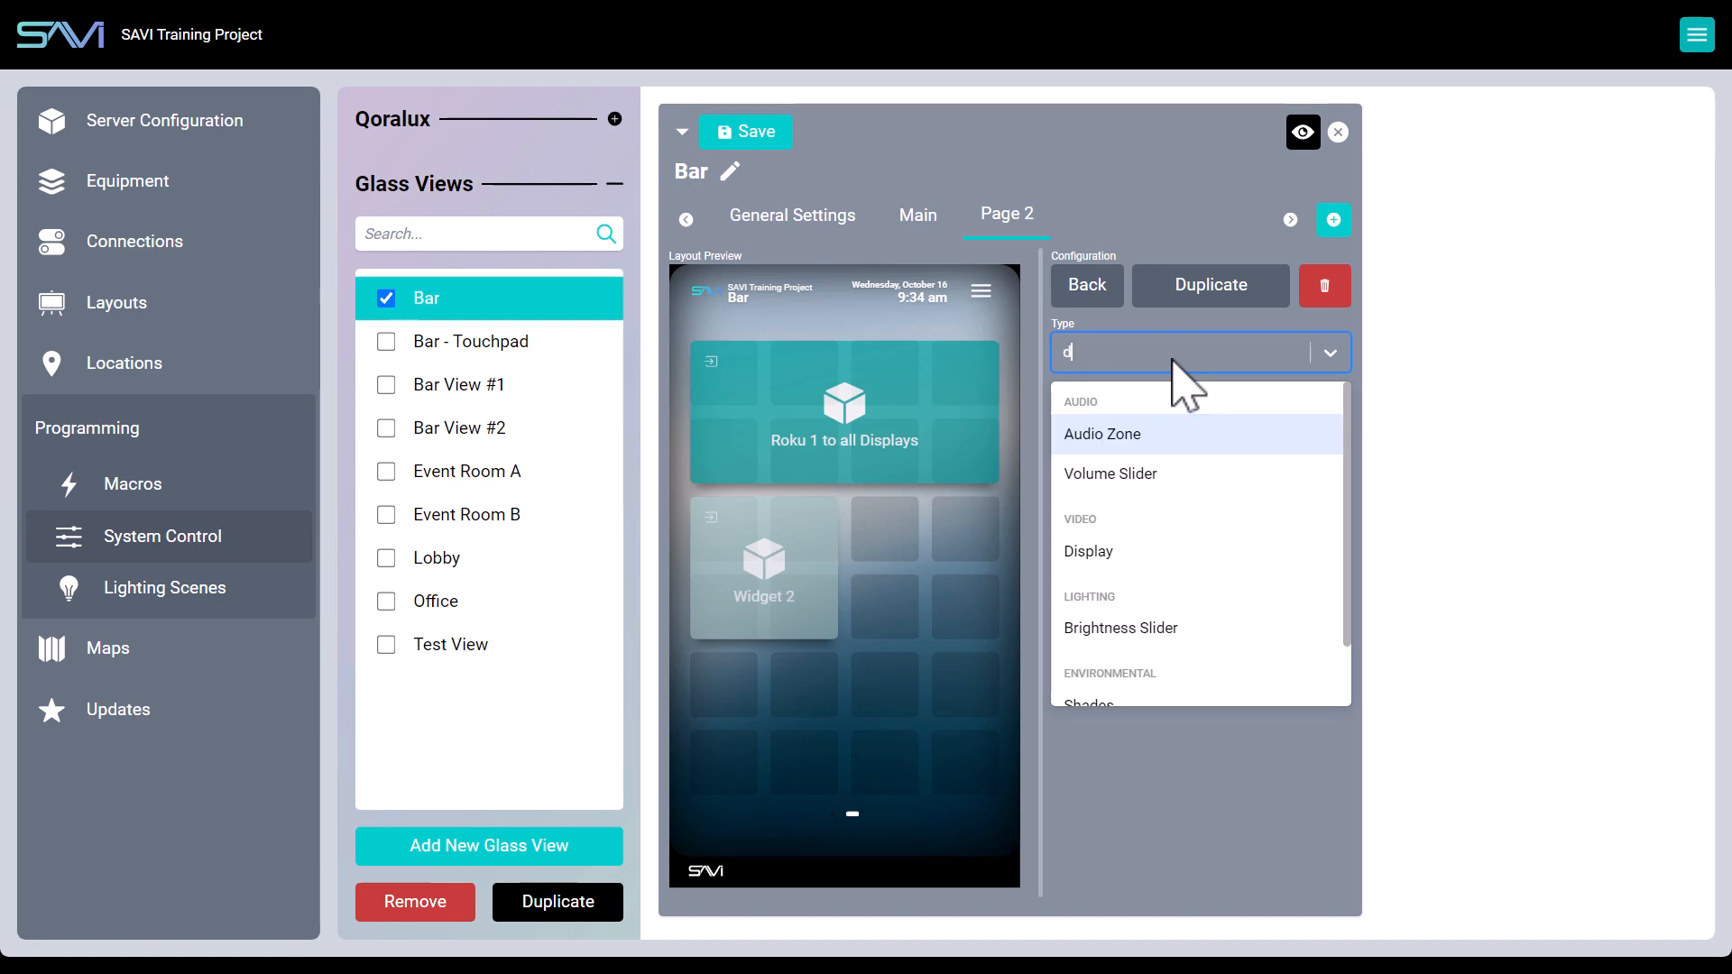
pyautogui.click(1155, 550)
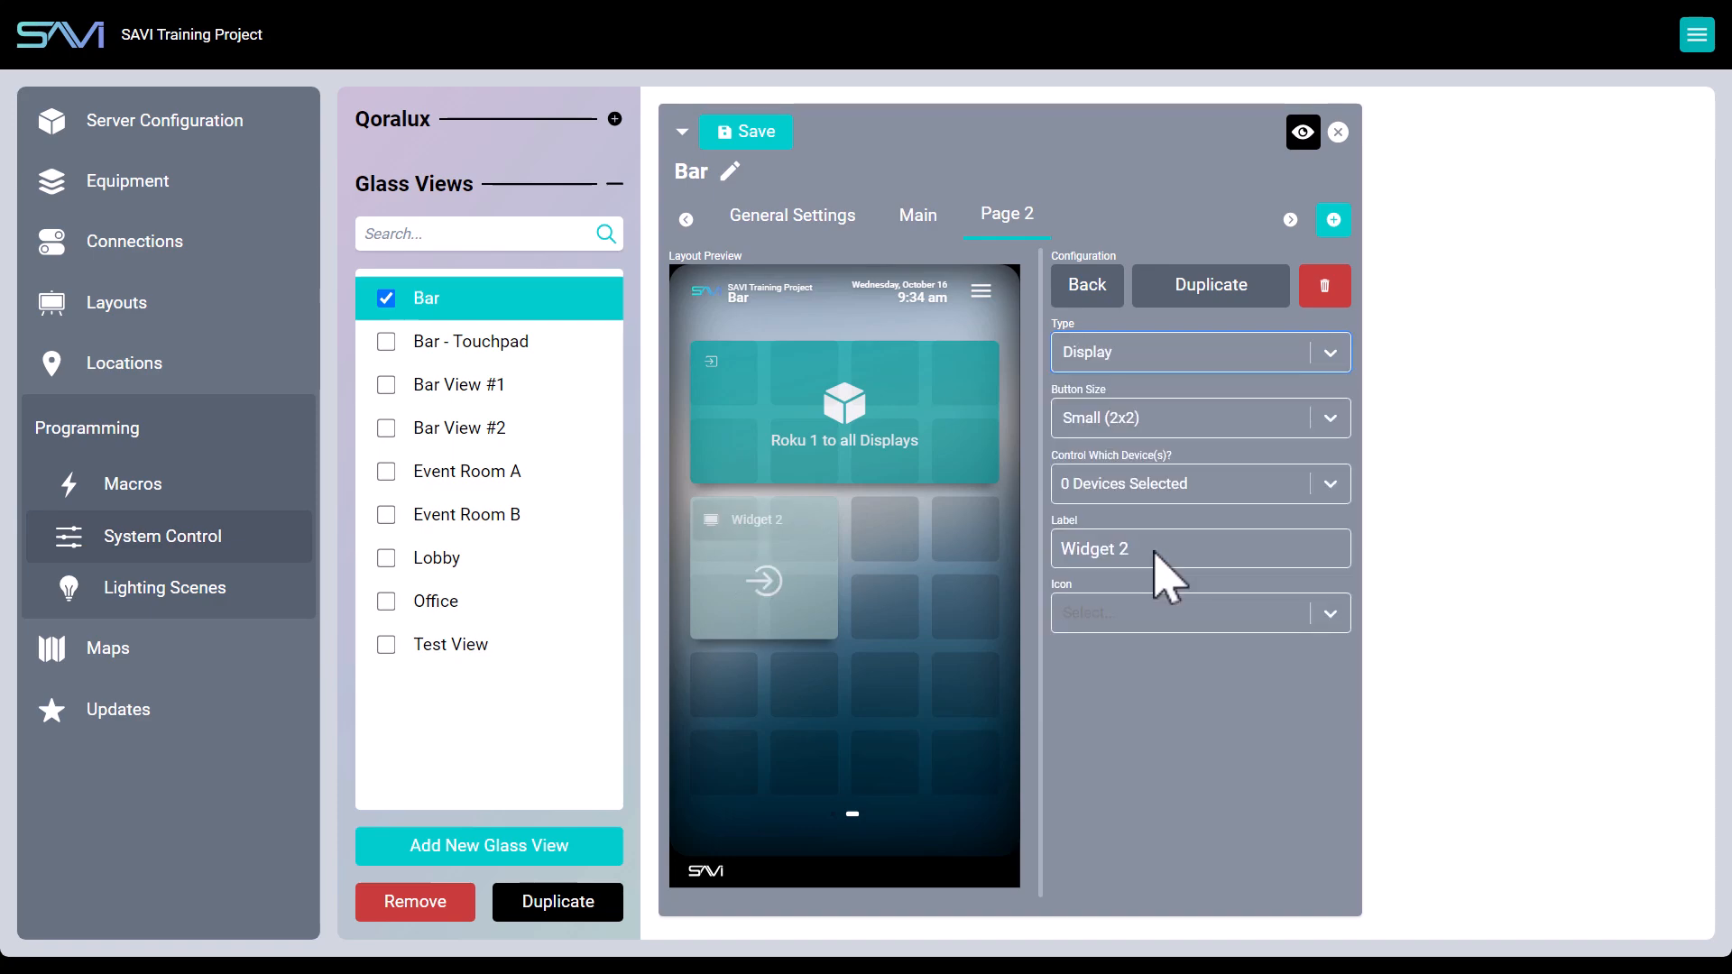
# - Assign all devices of the Bar group to the Display widget and label it "Bar Displays"
pyautogui.click(1165, 488)
pyautogui.click(1071, 578)
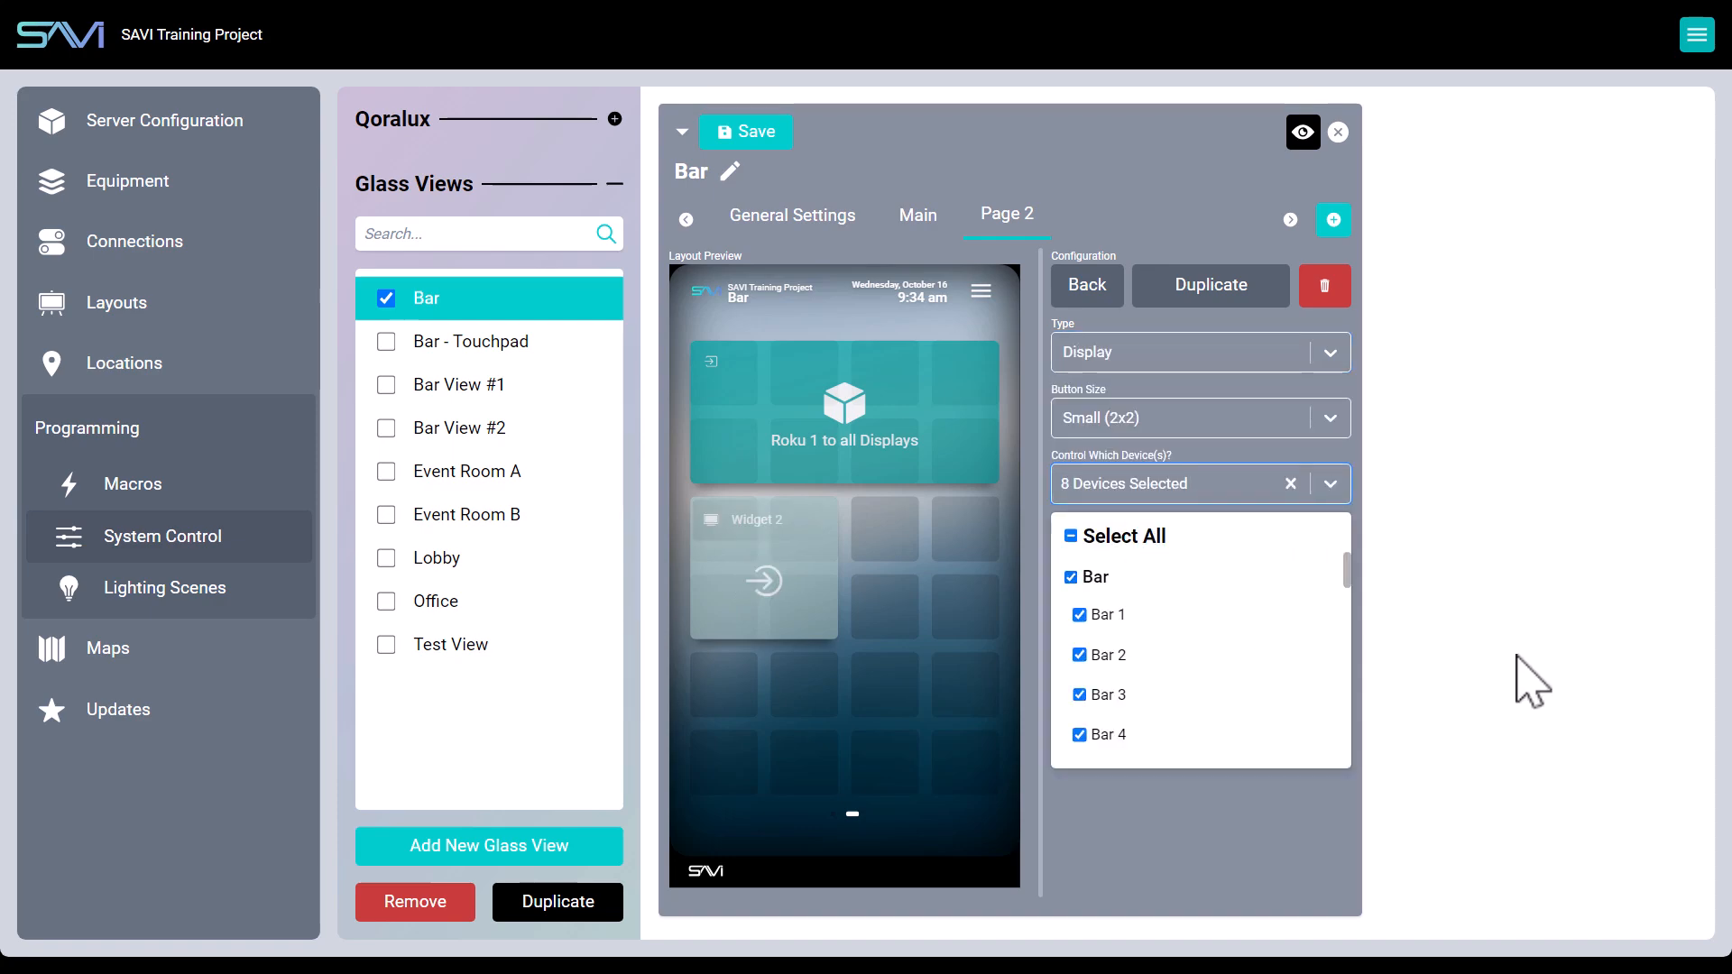
pyautogui.click(1534, 679)
pyautogui.moveTo(1165, 550); pyautogui.dragTo(1055, 548)
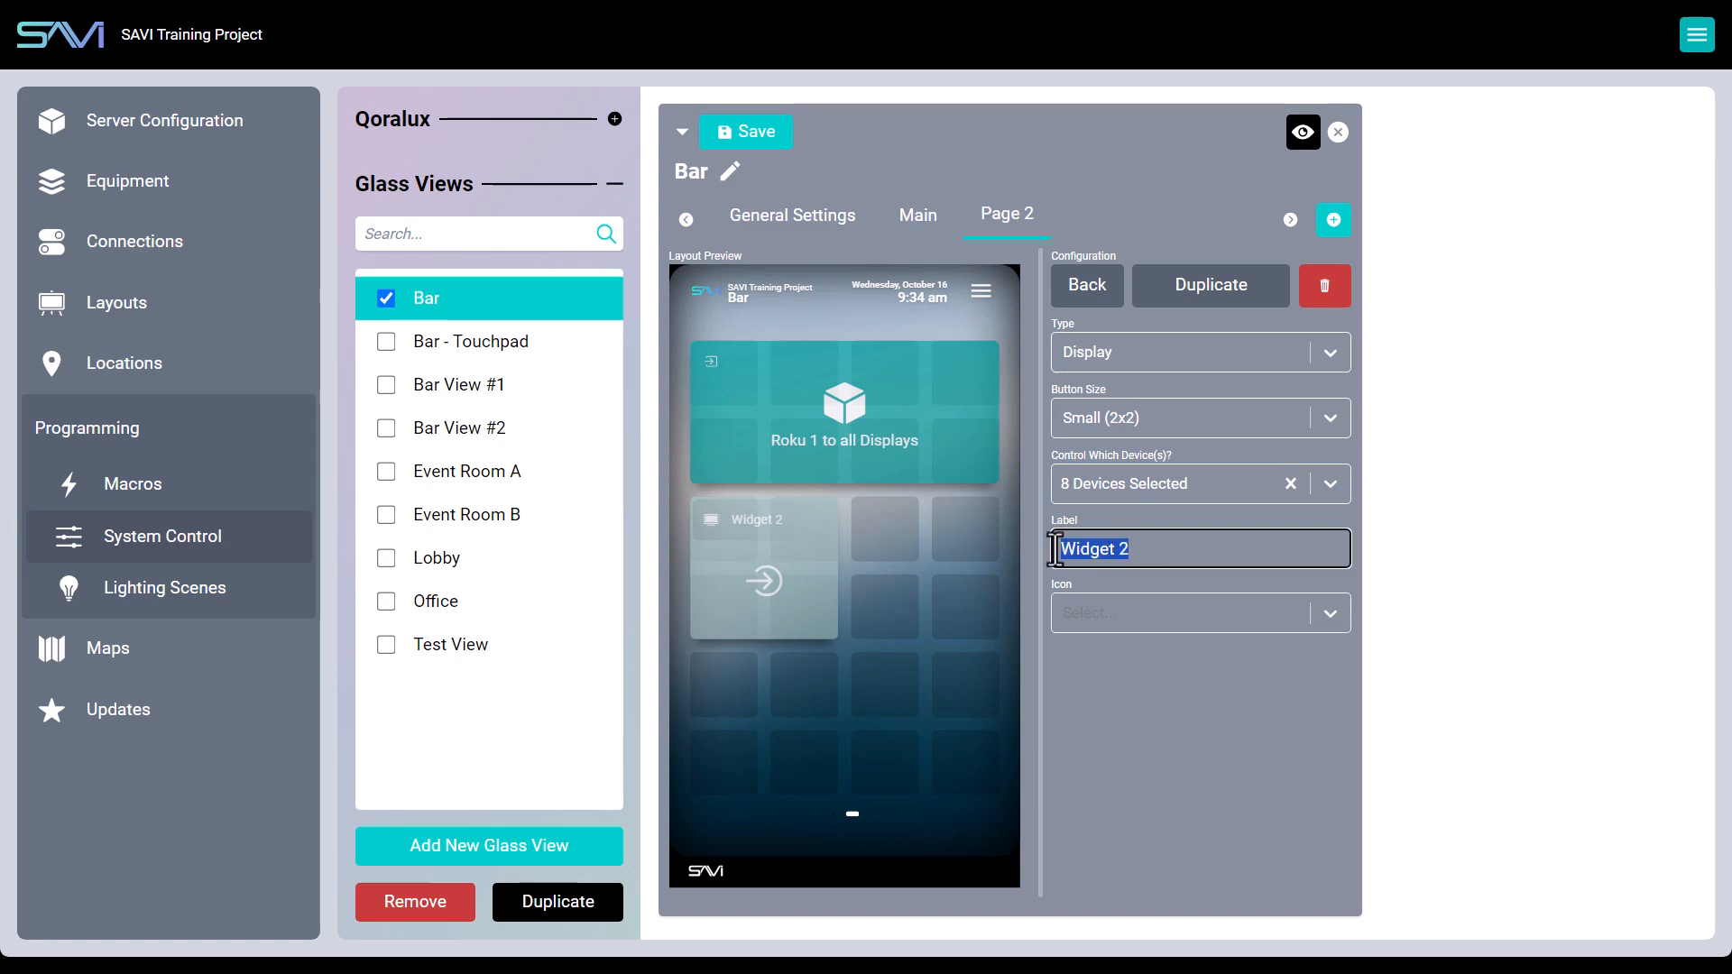
pyautogui.write('Bar Displays')
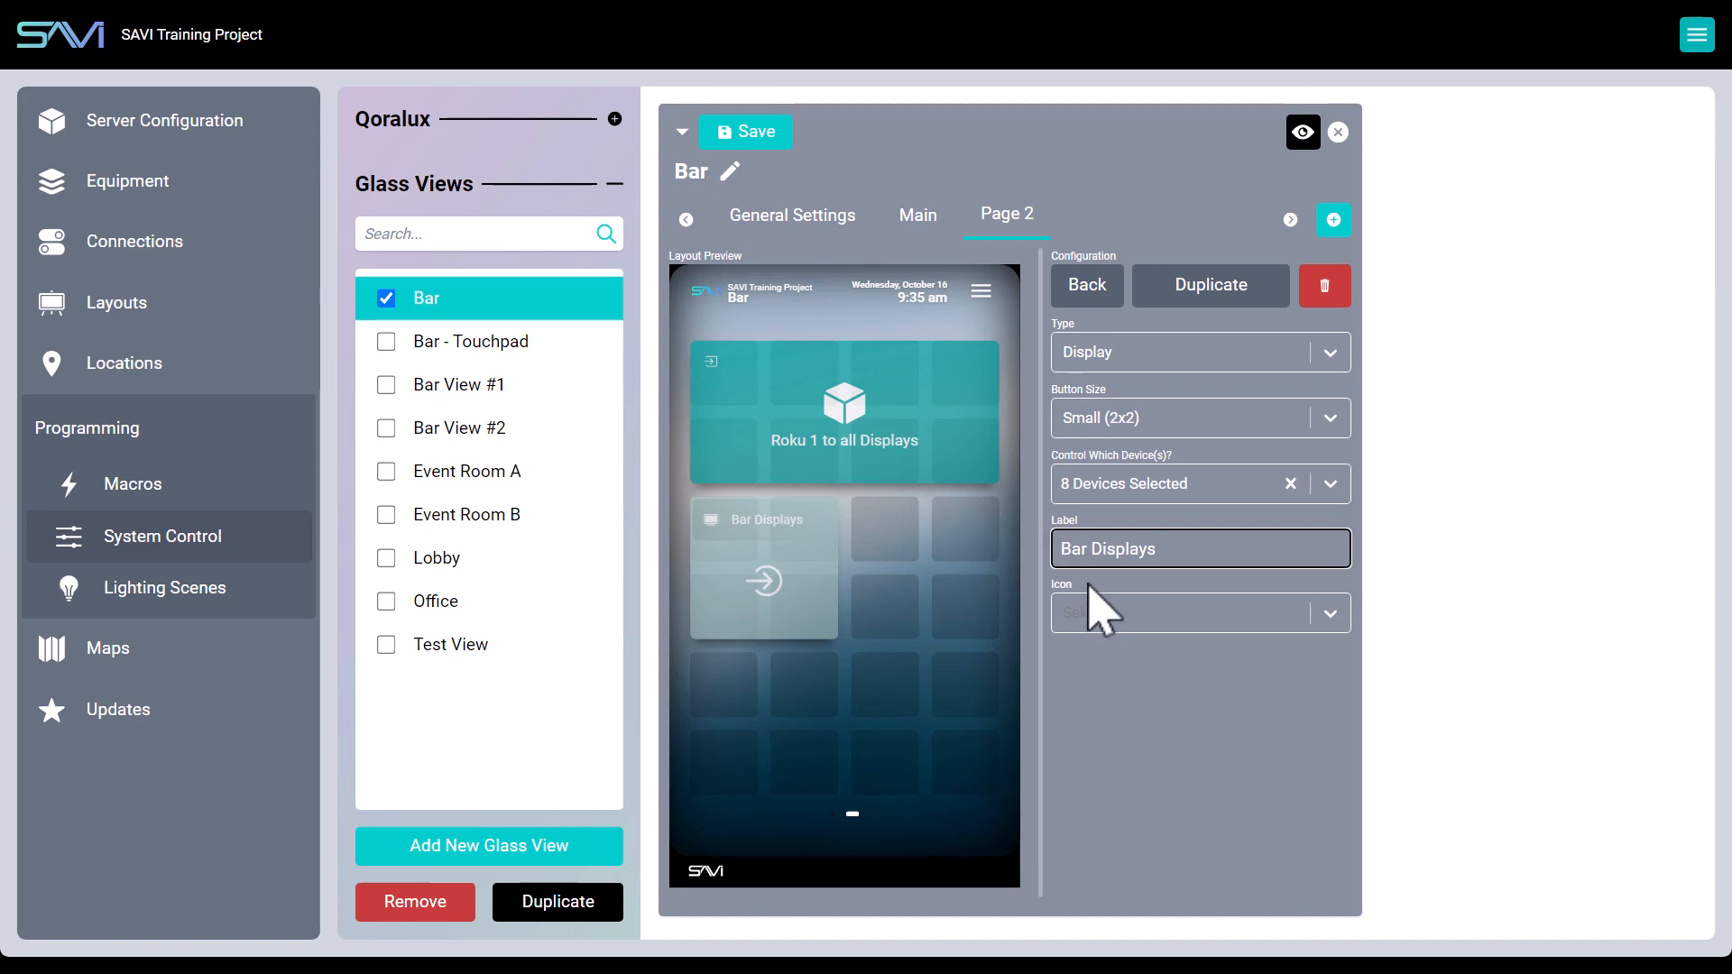
pyautogui.click(1240, 806)
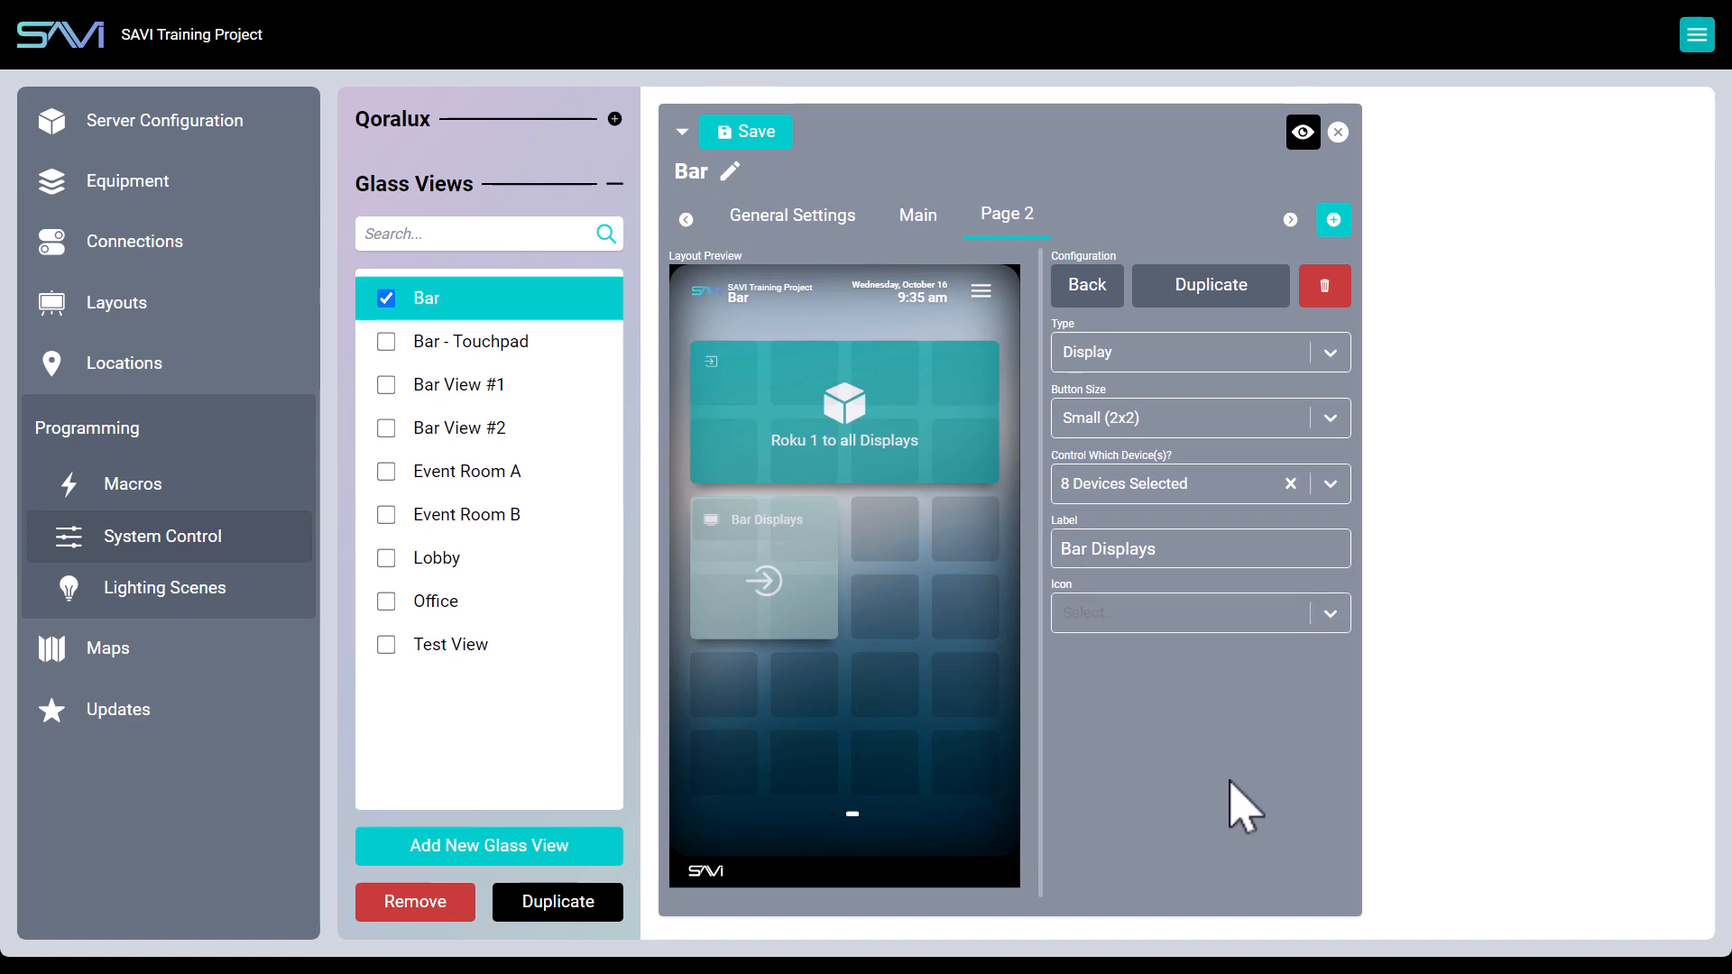
# - Add a Macro widget beside Bar Displays on Page 2 and set its size to Small (2x2)
pyautogui.click(911, 568)
pyautogui.click(1123, 316)
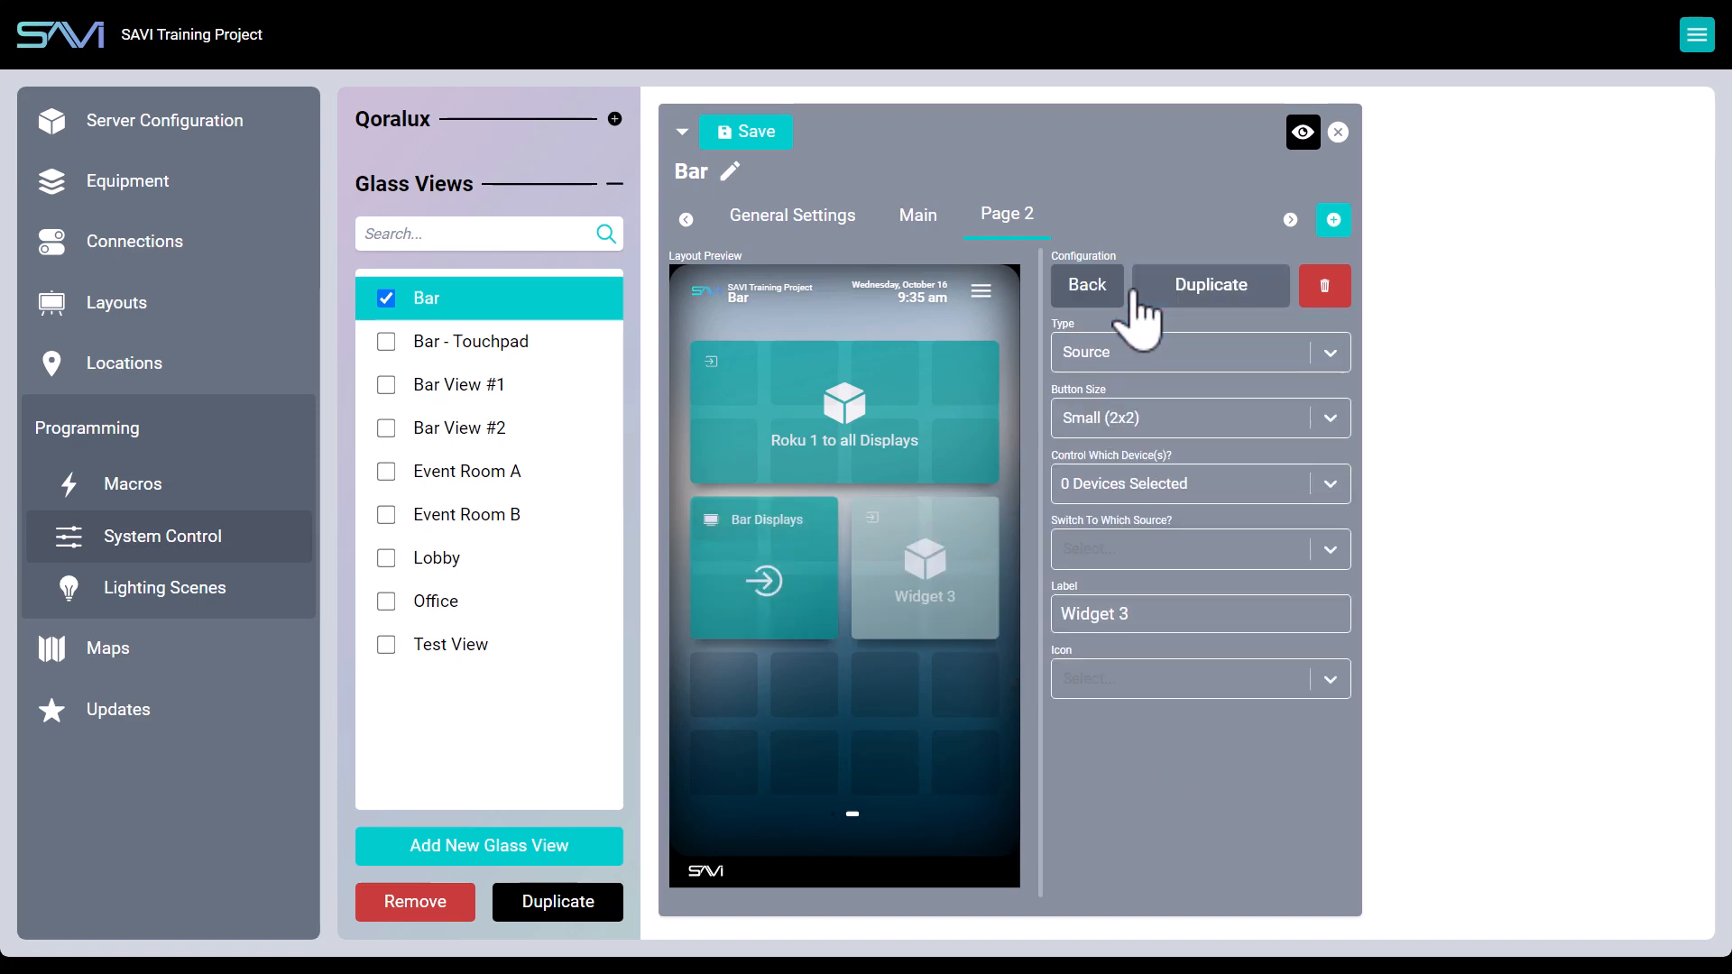
pyautogui.click(1261, 361)
pyautogui.write('mac')
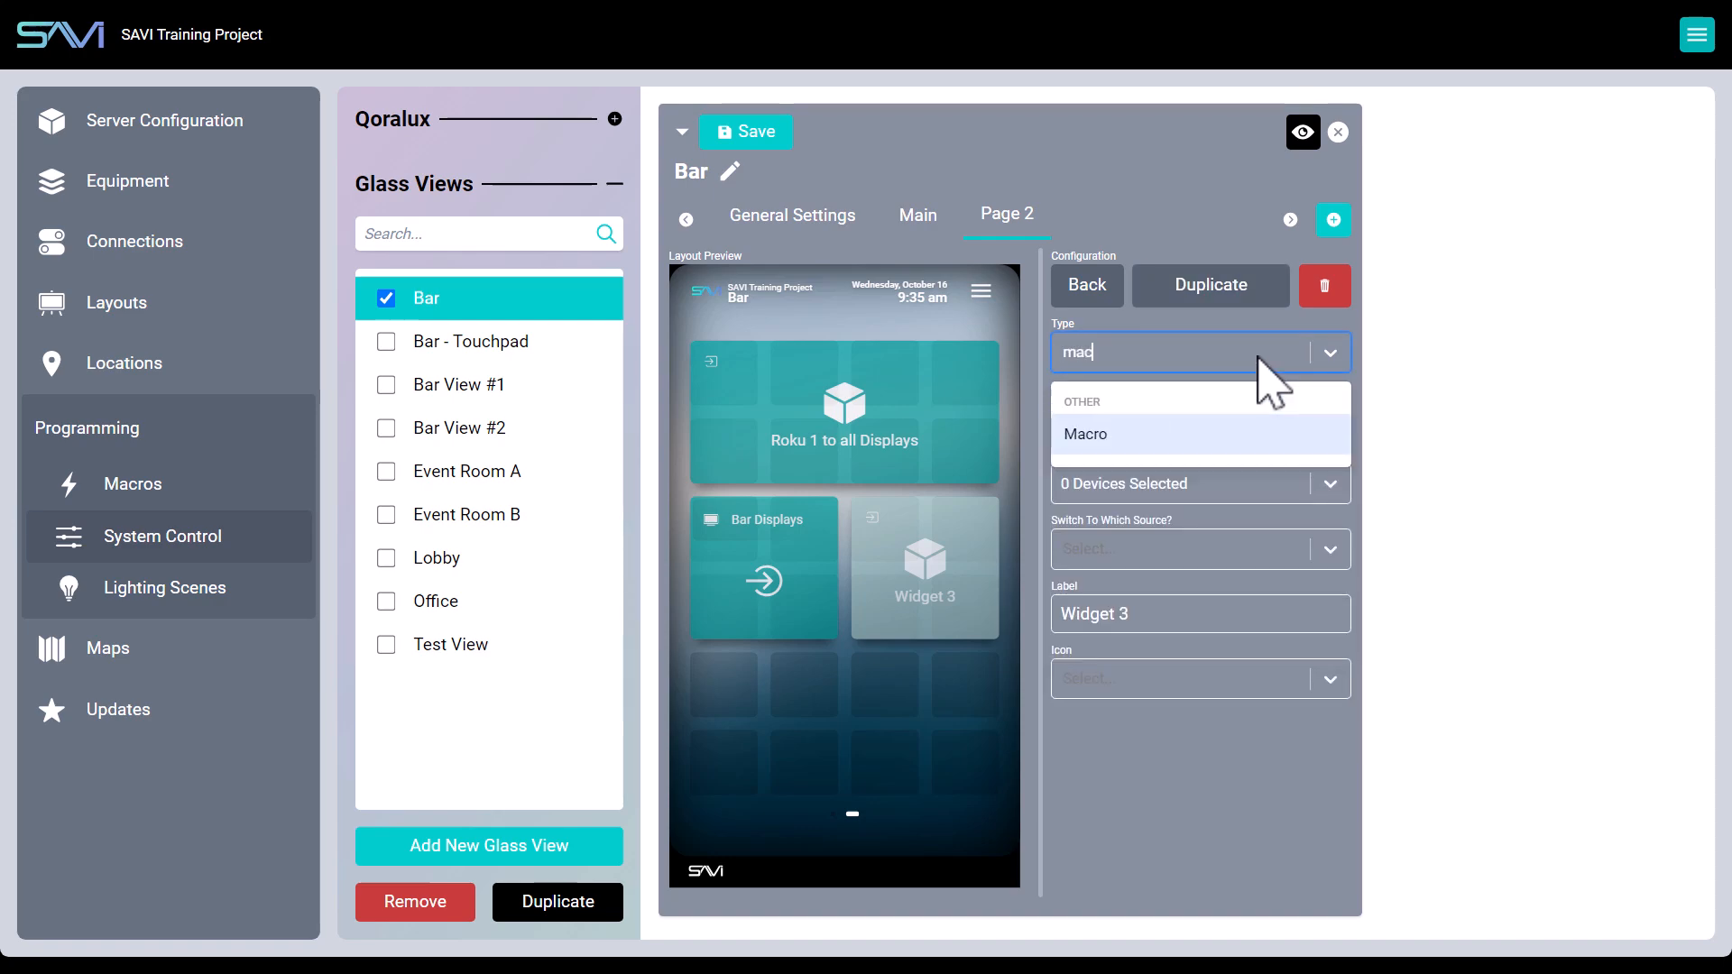
pyautogui.click(1118, 446)
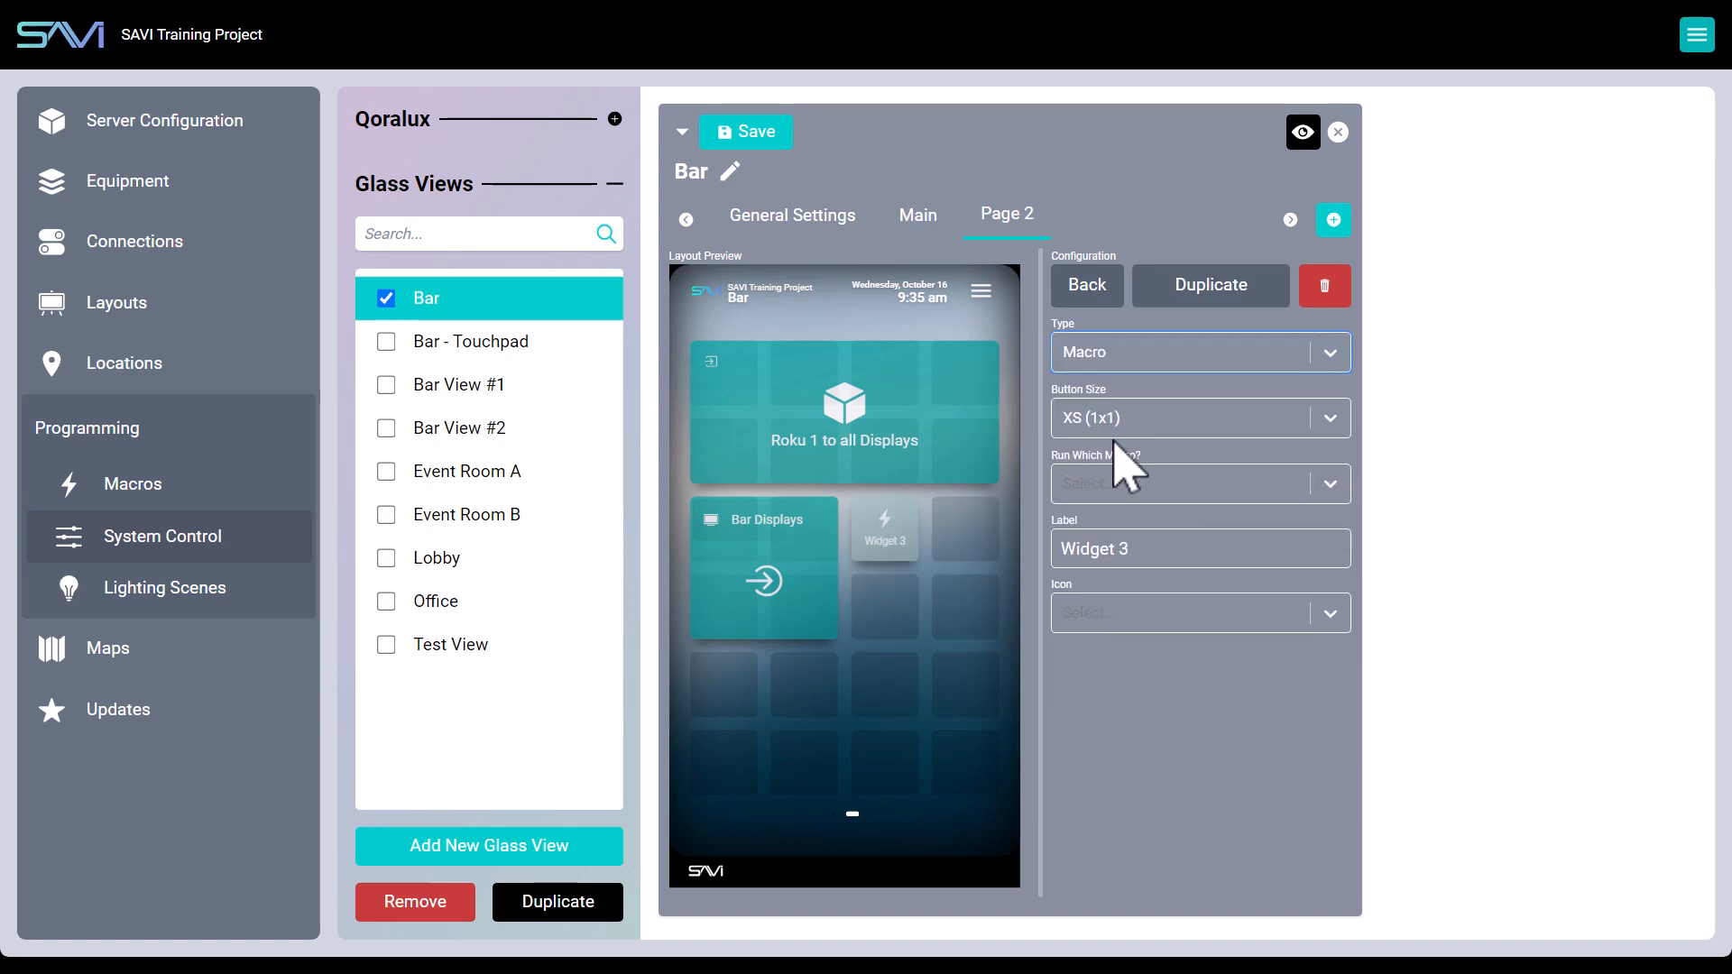
pyautogui.click(1141, 442)
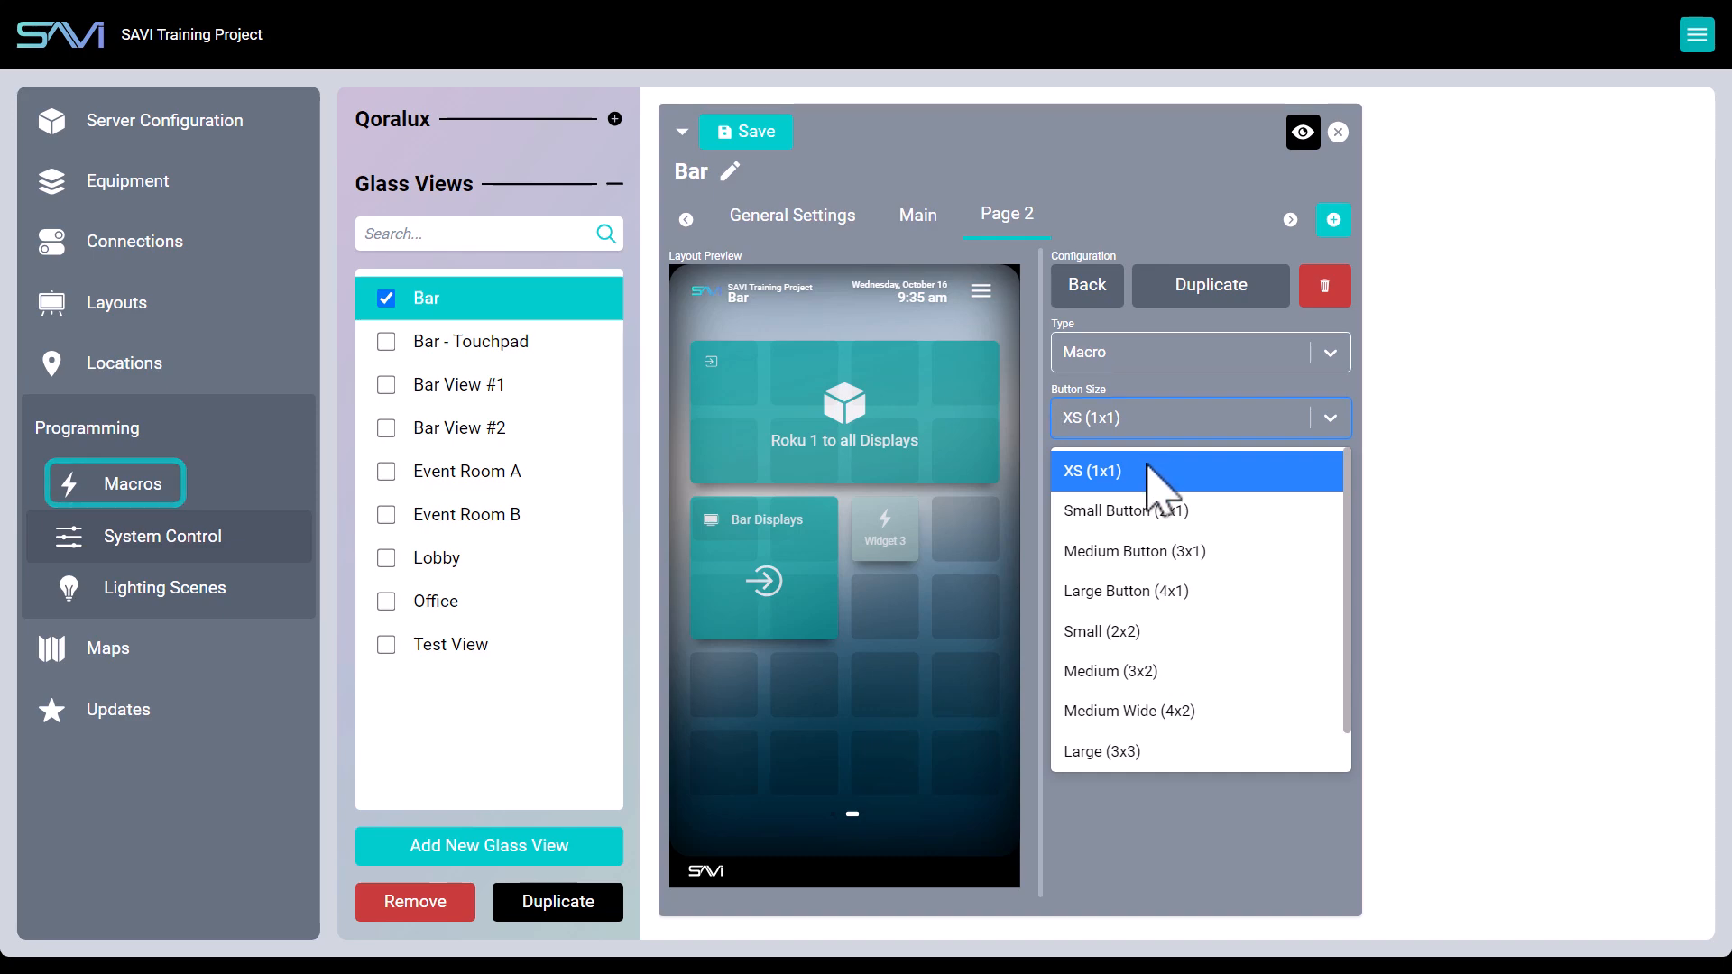
pyautogui.click(1133, 634)
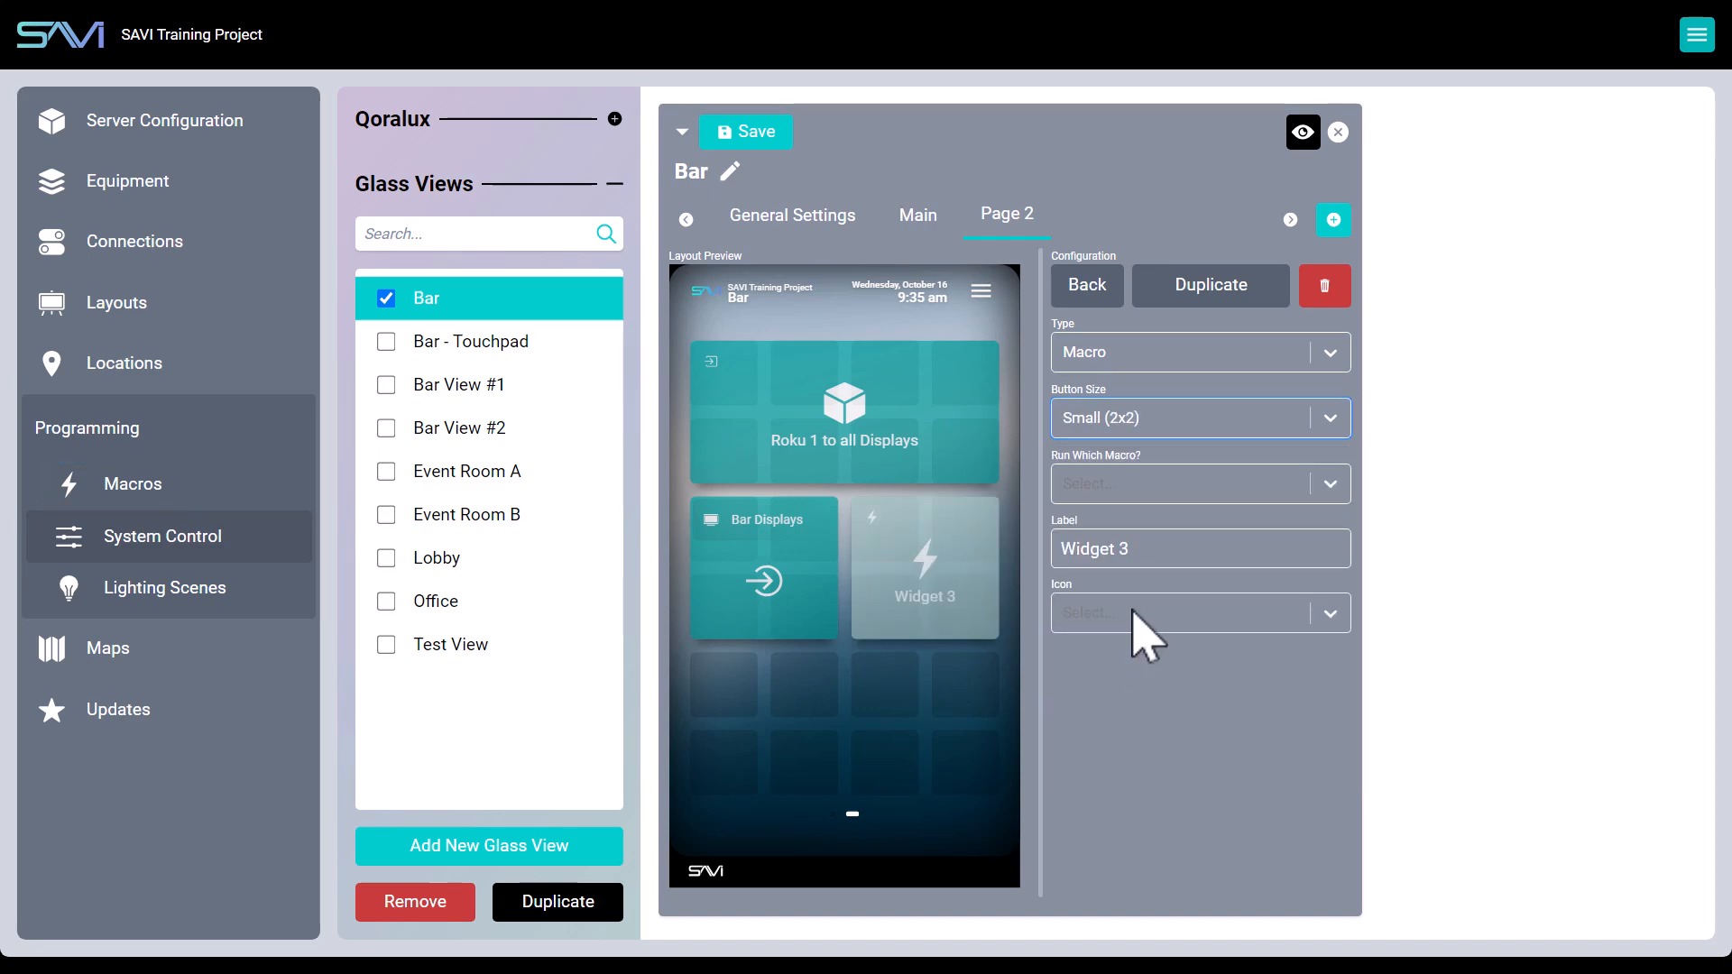
# - Assign the Happy Hour macro to the new macro widget and give it the Glassofwater icon
pyautogui.click(1155, 492)
pyautogui.click(1171, 697)
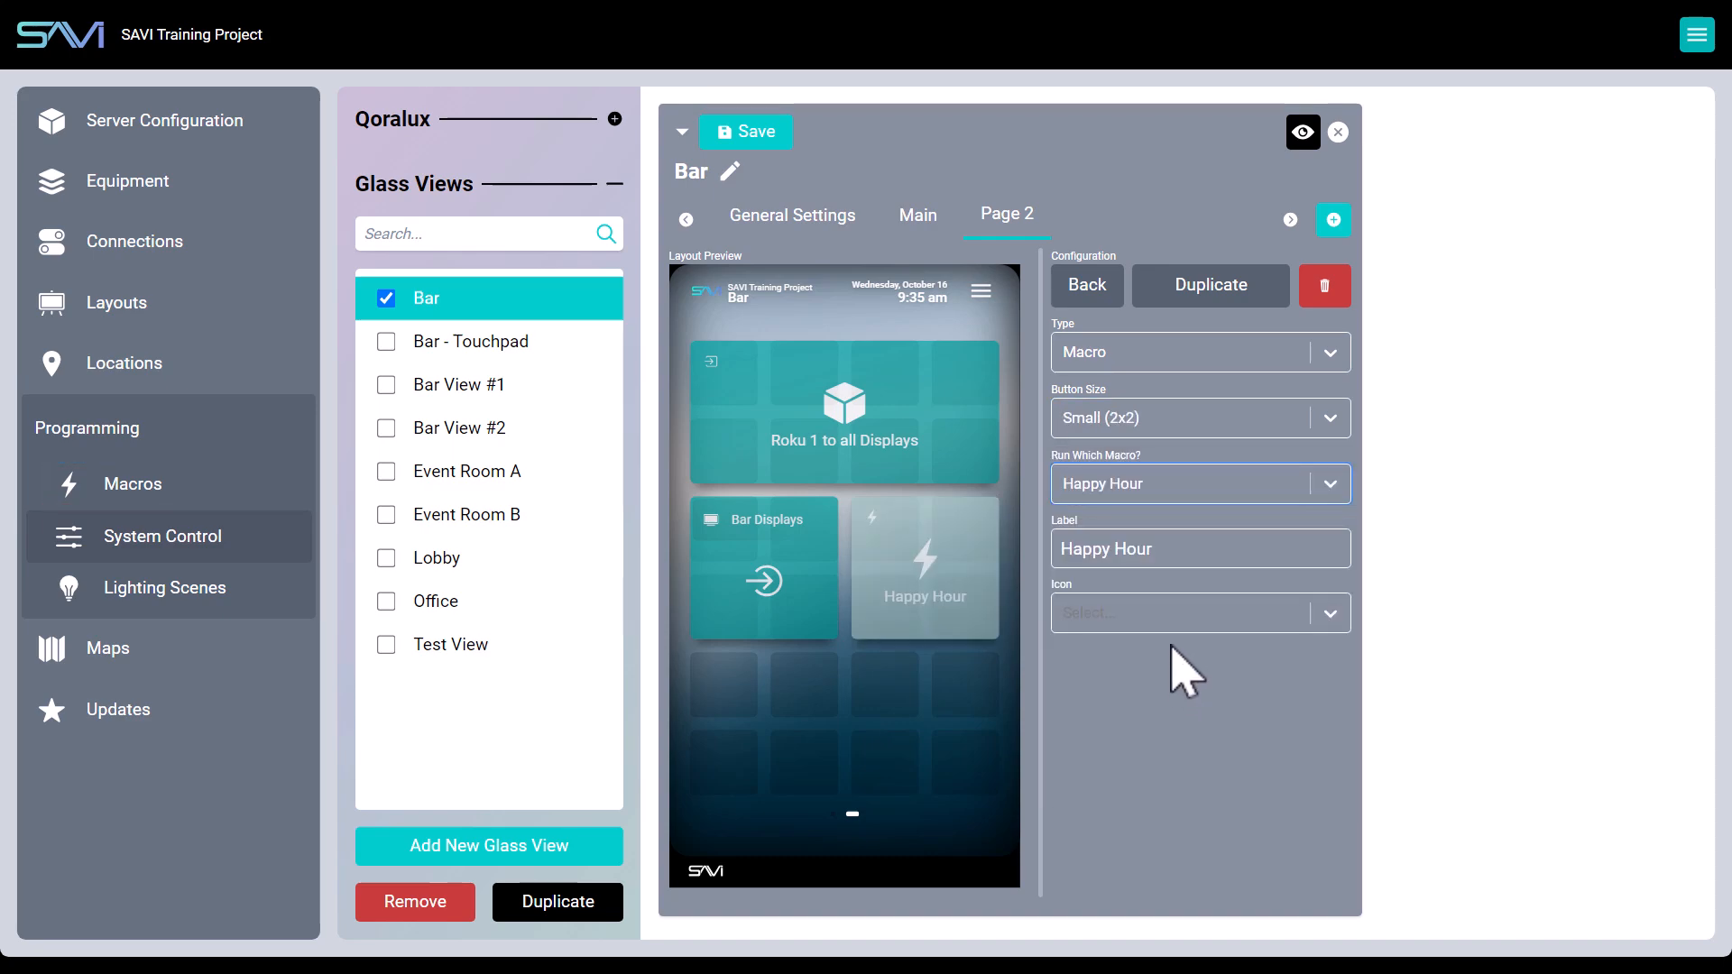
pyautogui.click(1171, 616)
pyautogui.write('wat')
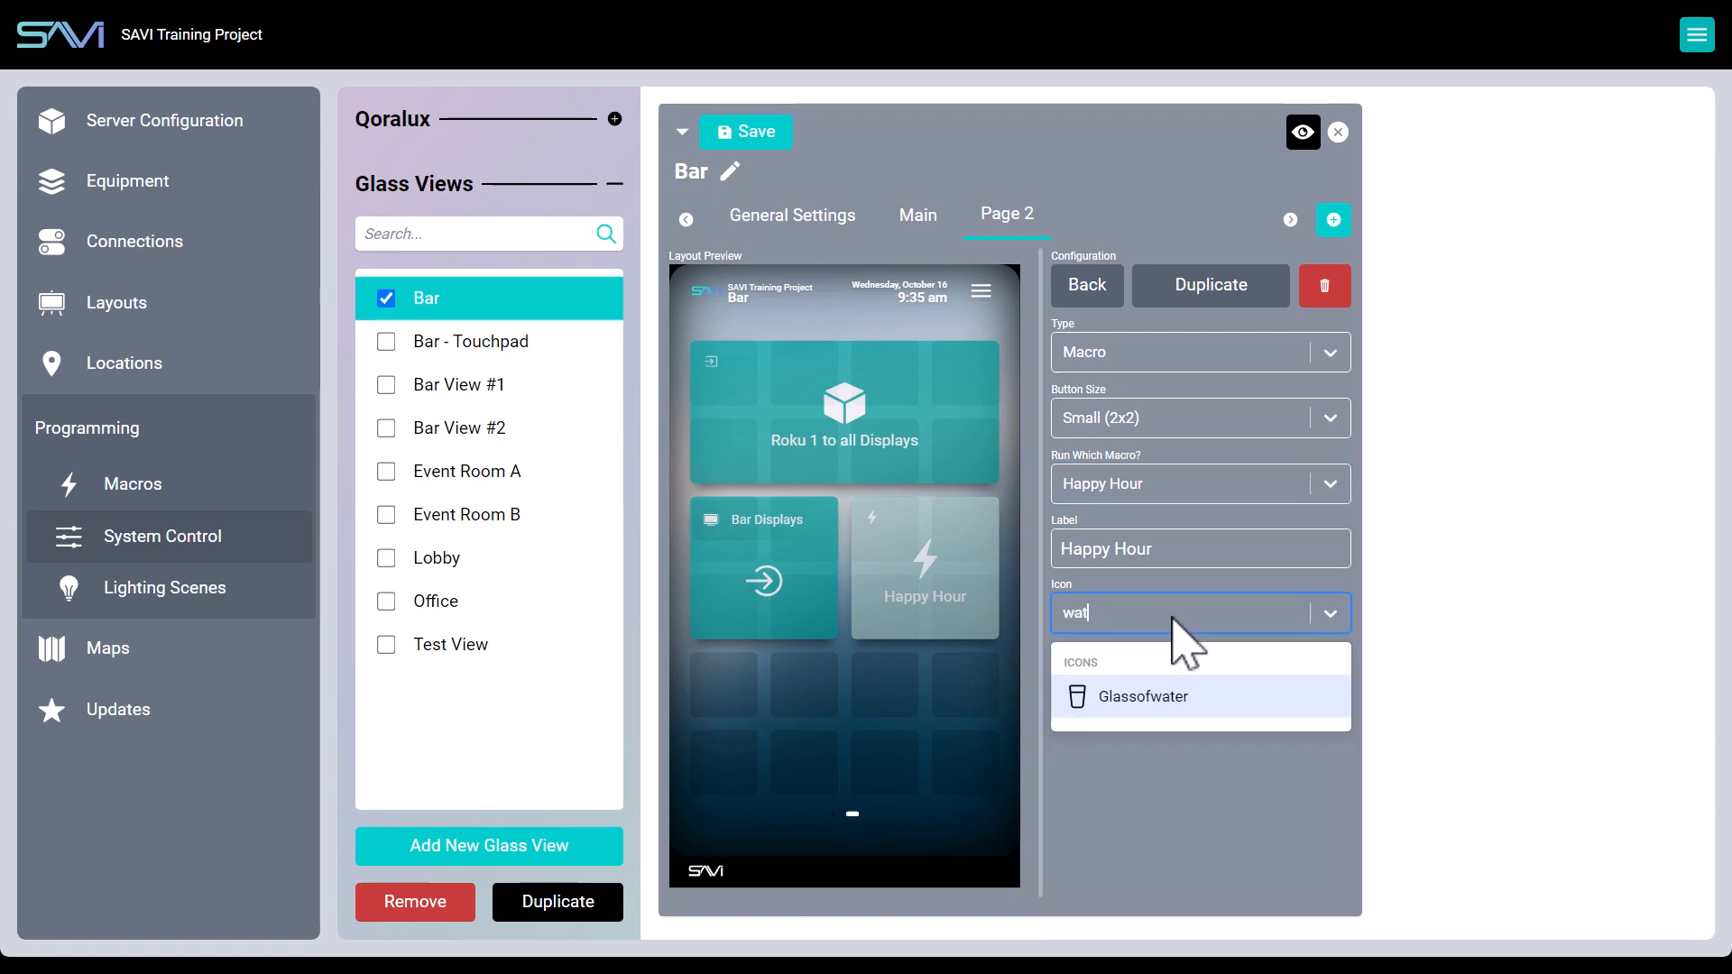
pyautogui.click(1170, 709)
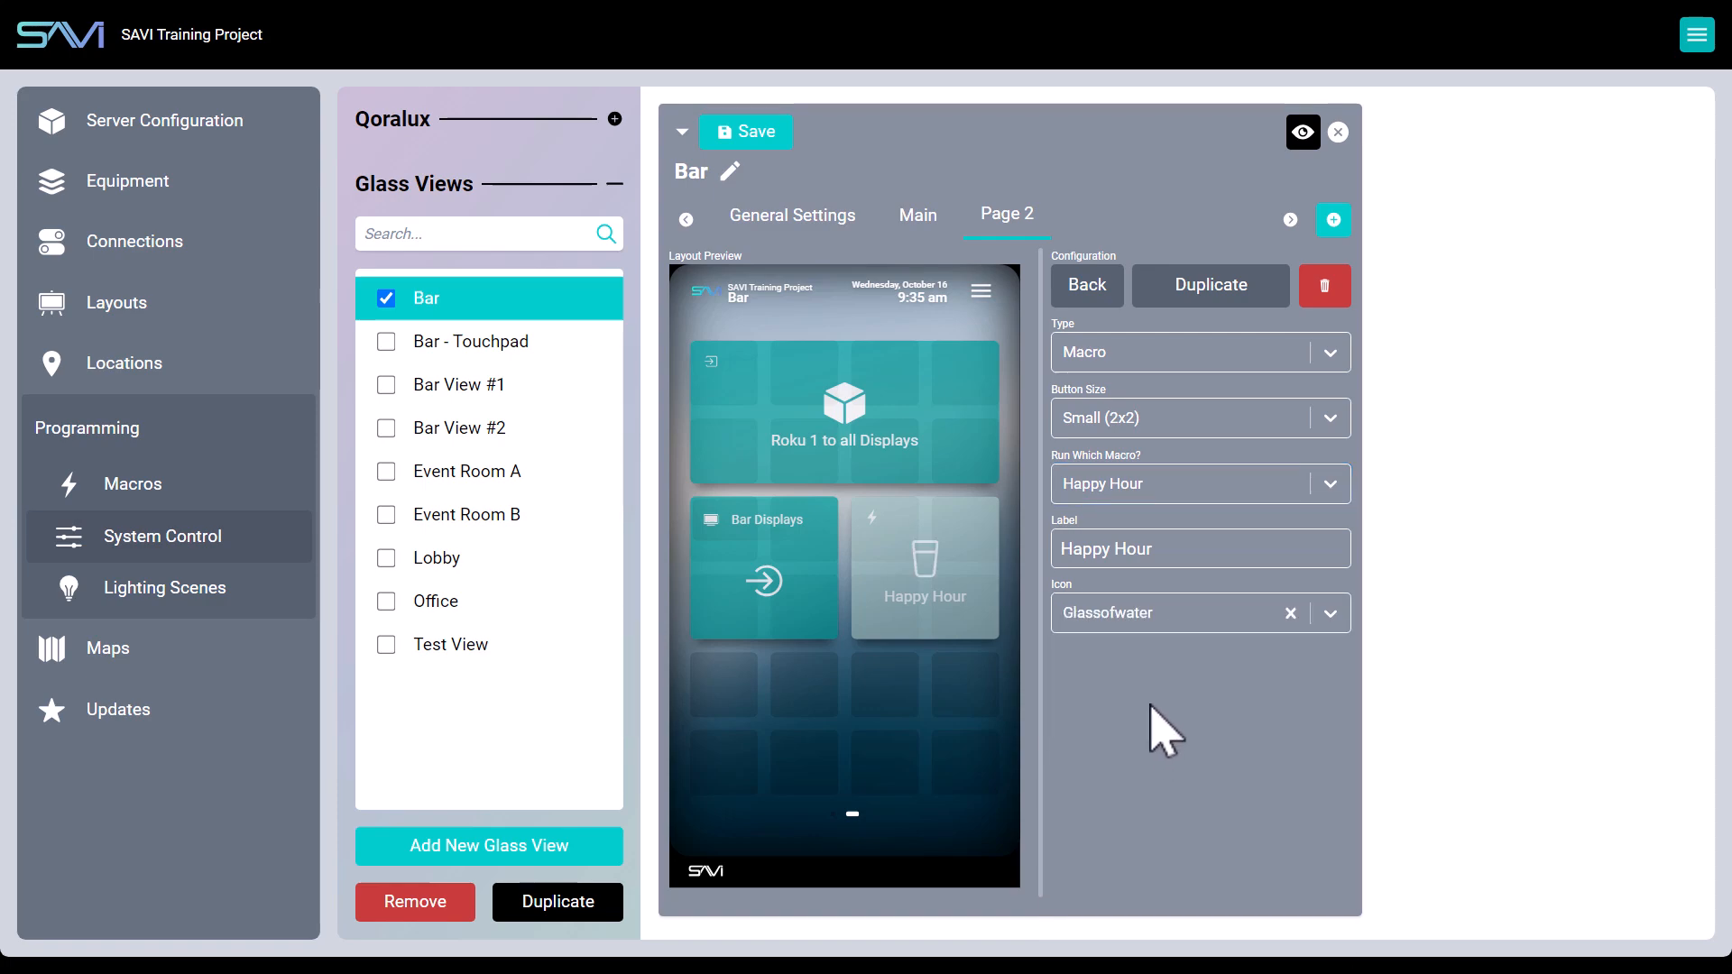
# - Duplicate the Happy Hour widget, place the copy directly below Bar Displays on Page 2, and set its size to Medium Wide (4x2)
pyautogui.click(1204, 298)
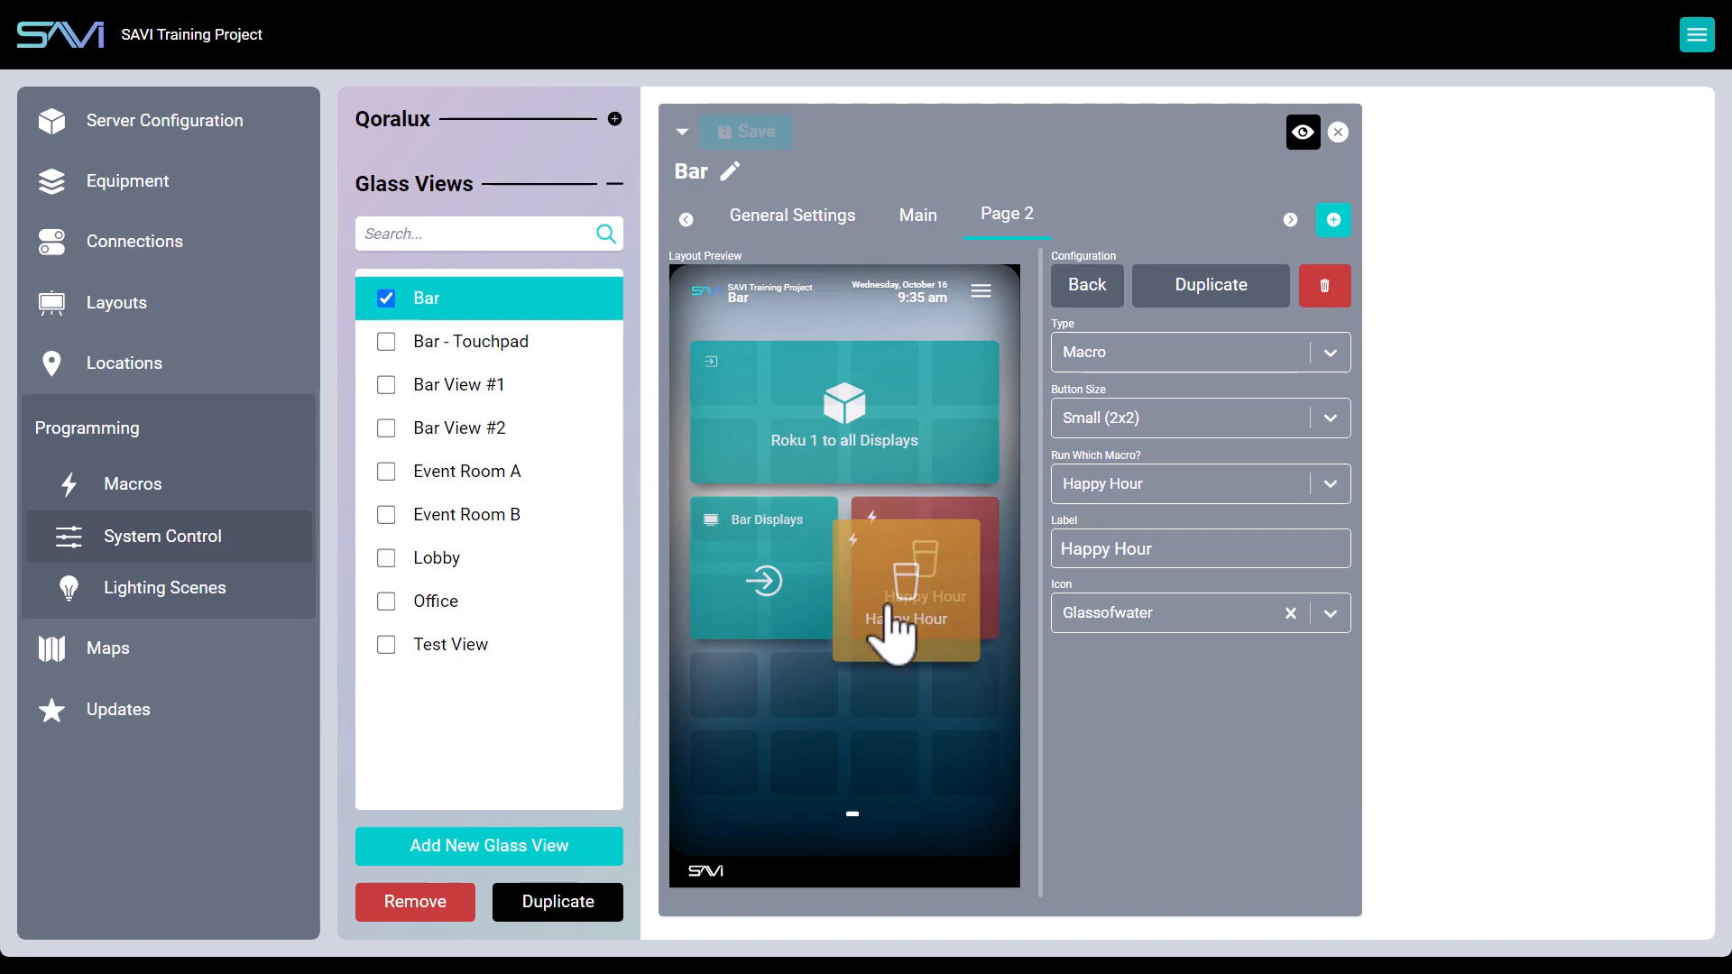
pyautogui.click(762, 735)
pyautogui.click(1108, 419)
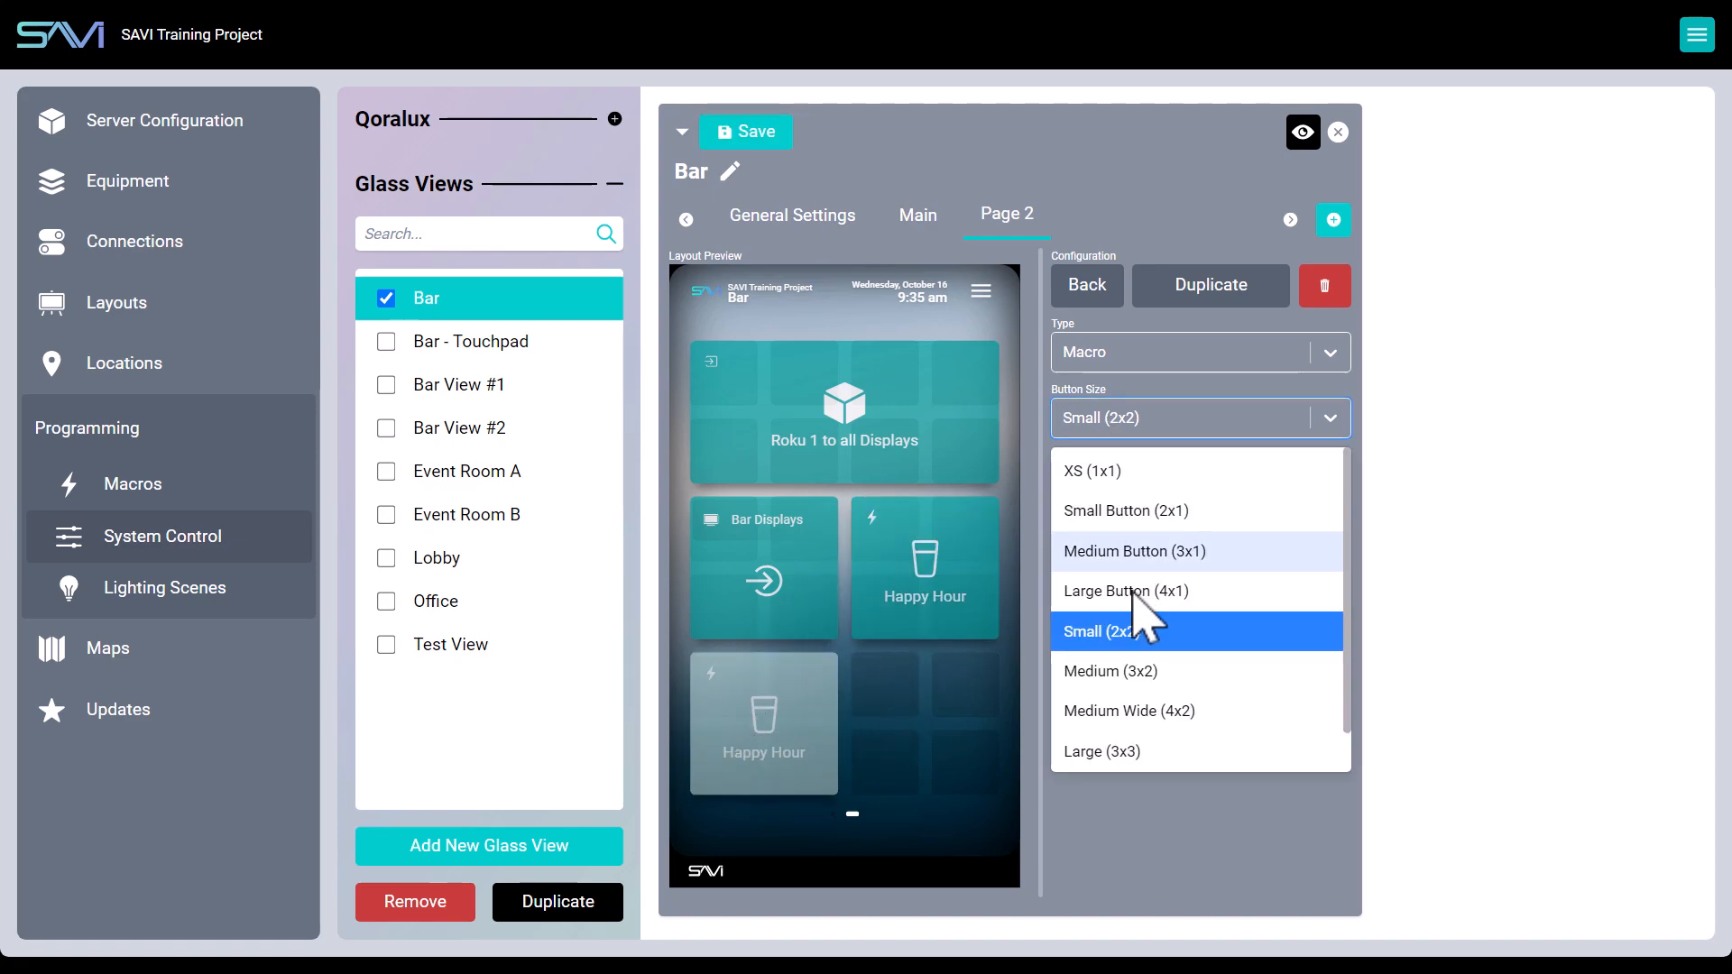
pyautogui.click(1158, 711)
# - Assign the Bar Reset macro to the duplicated widget and replace its icon with Repeat
pyautogui.click(1189, 485)
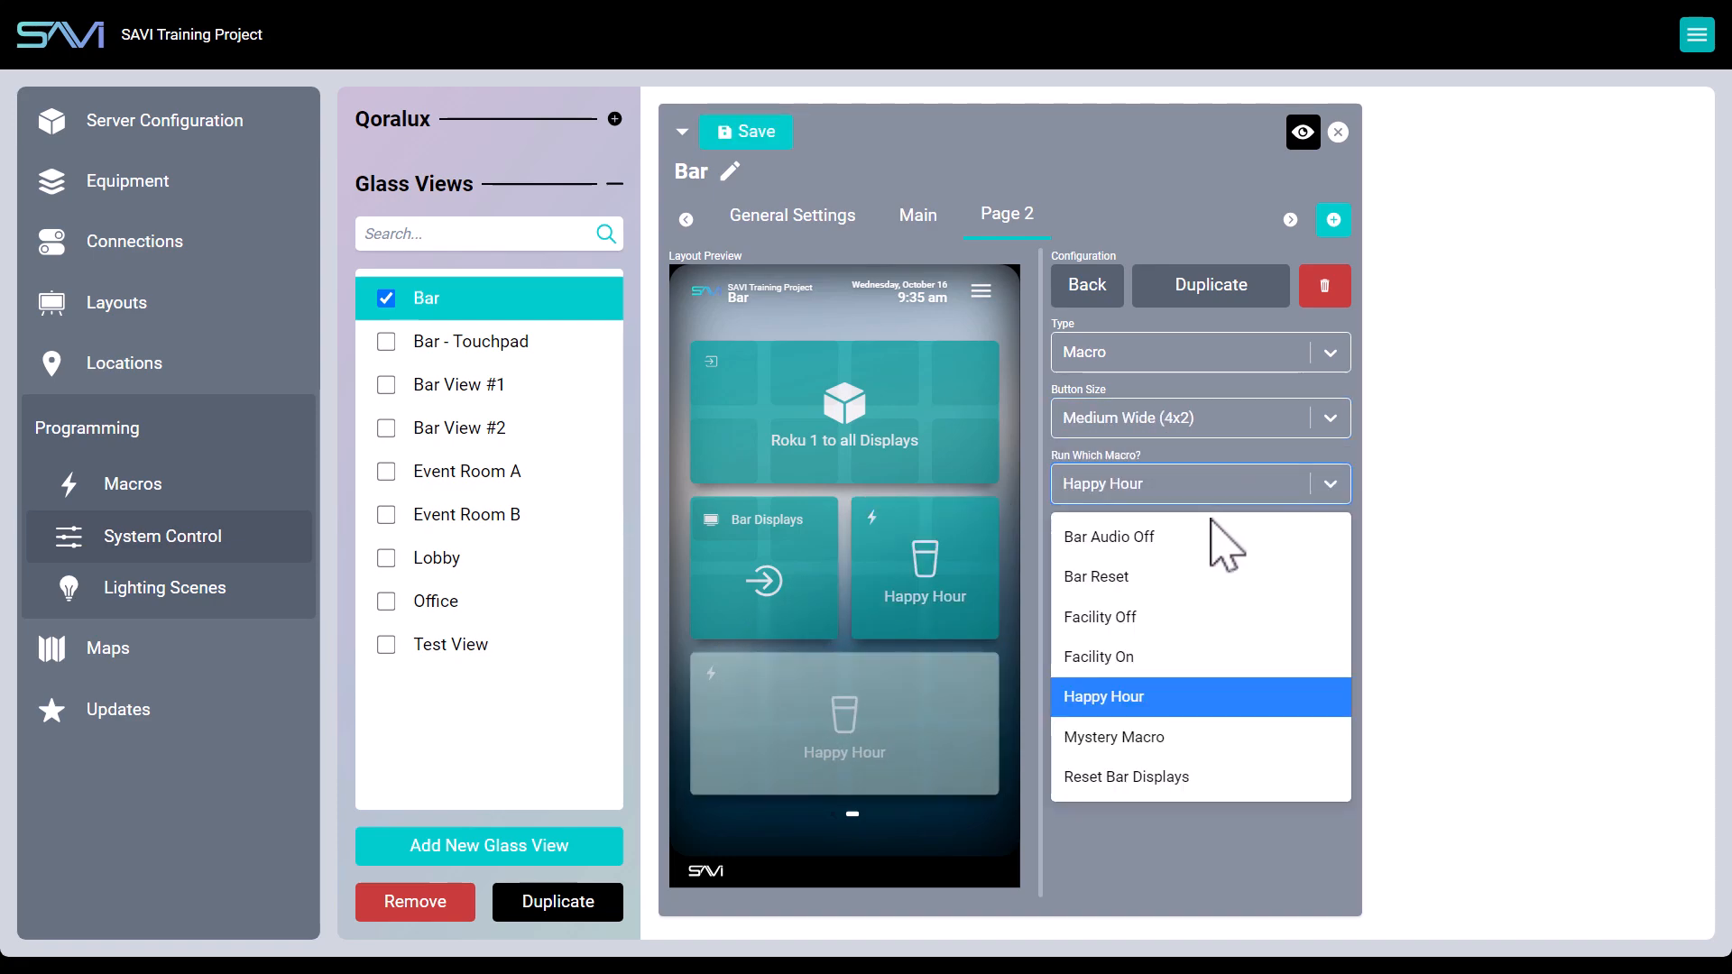
pyautogui.click(1166, 573)
pyautogui.click(1293, 614)
pyautogui.click(1242, 618)
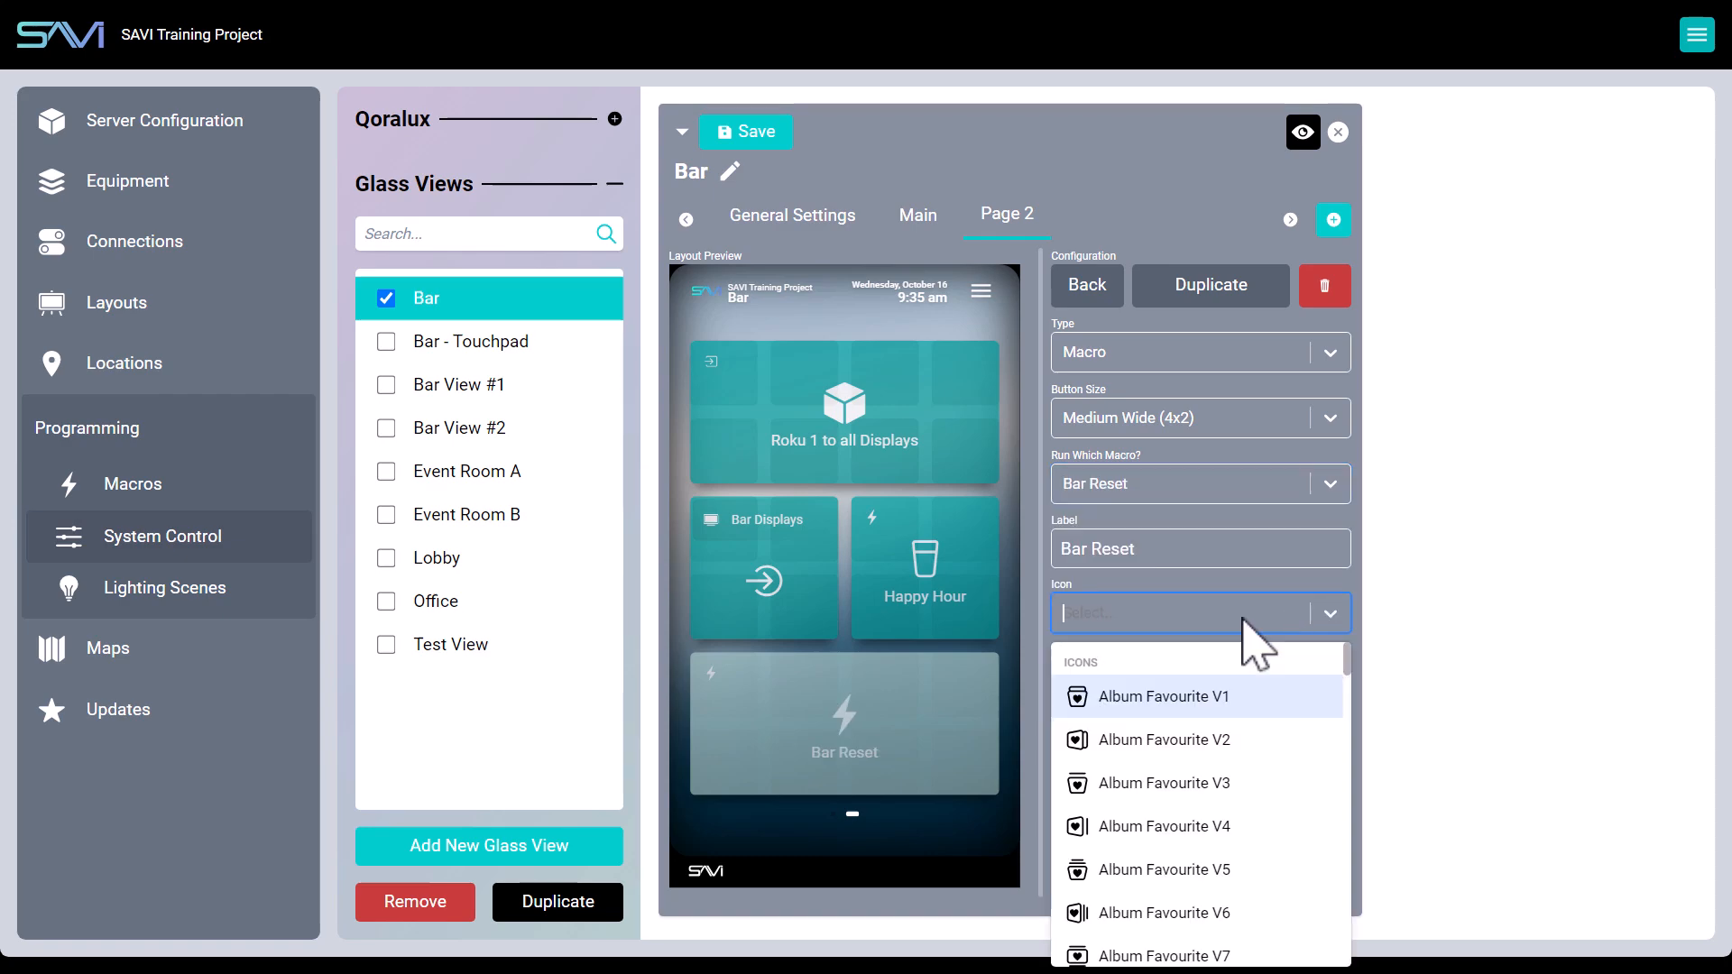
pyautogui.write('rep')
pyautogui.click(1140, 696)
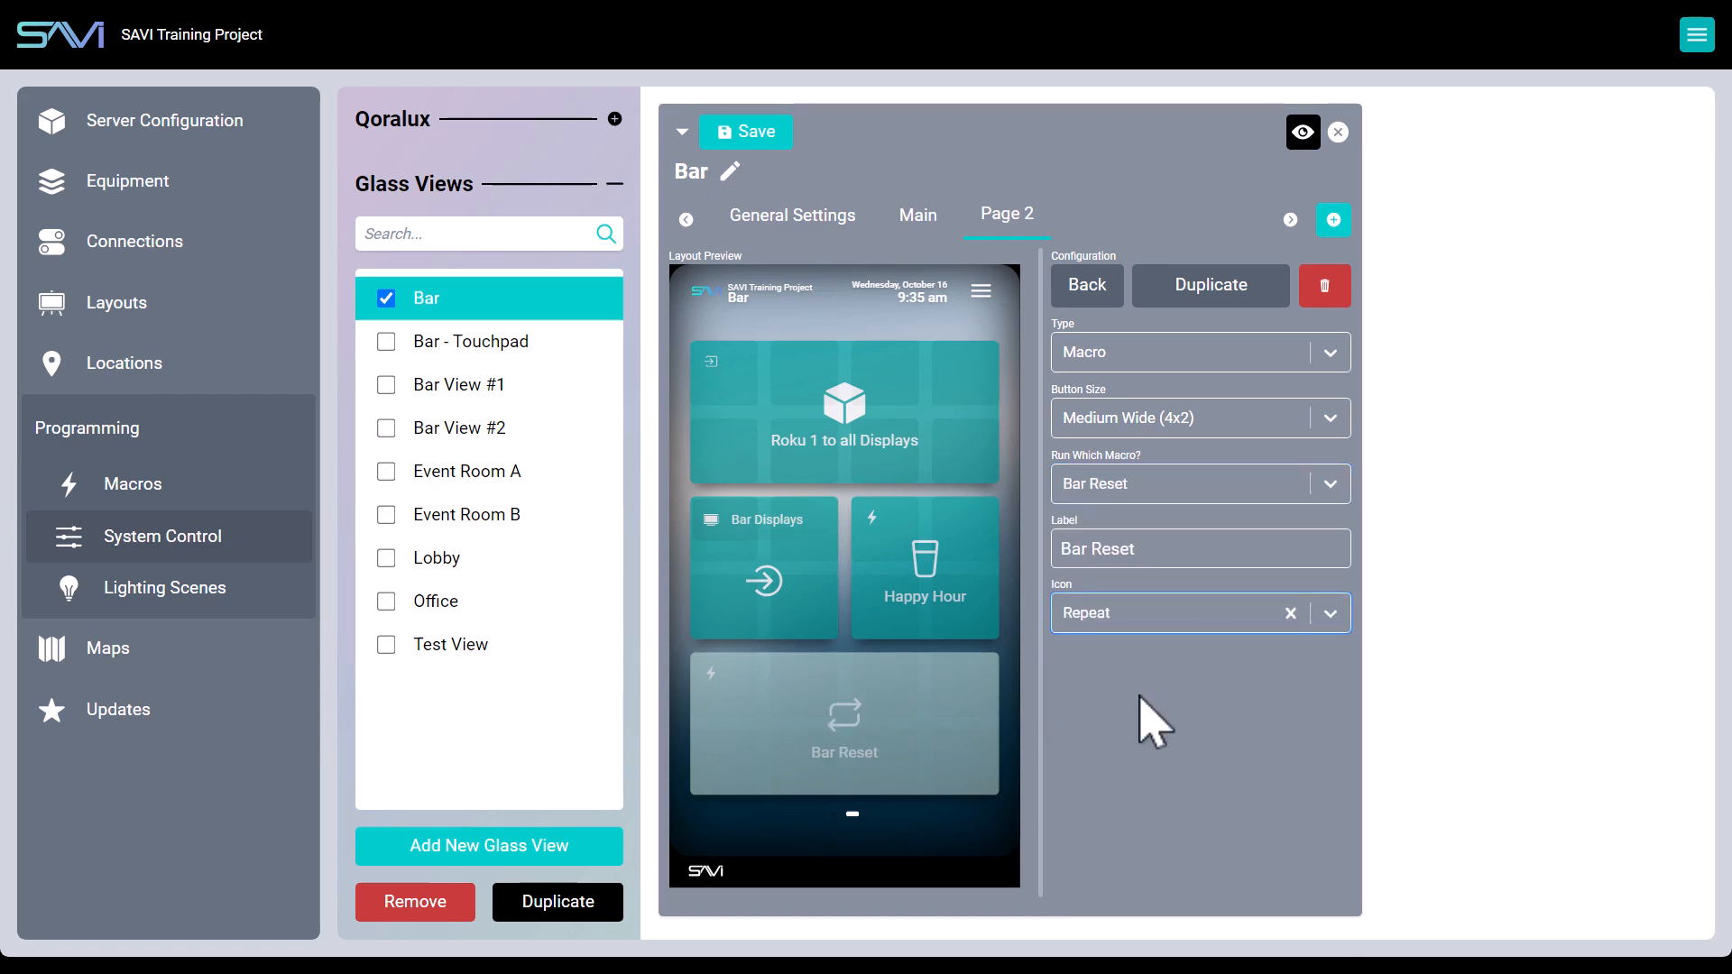
# - Move the Main page behind Page 2 and return it to the first position
pyautogui.click(922, 218)
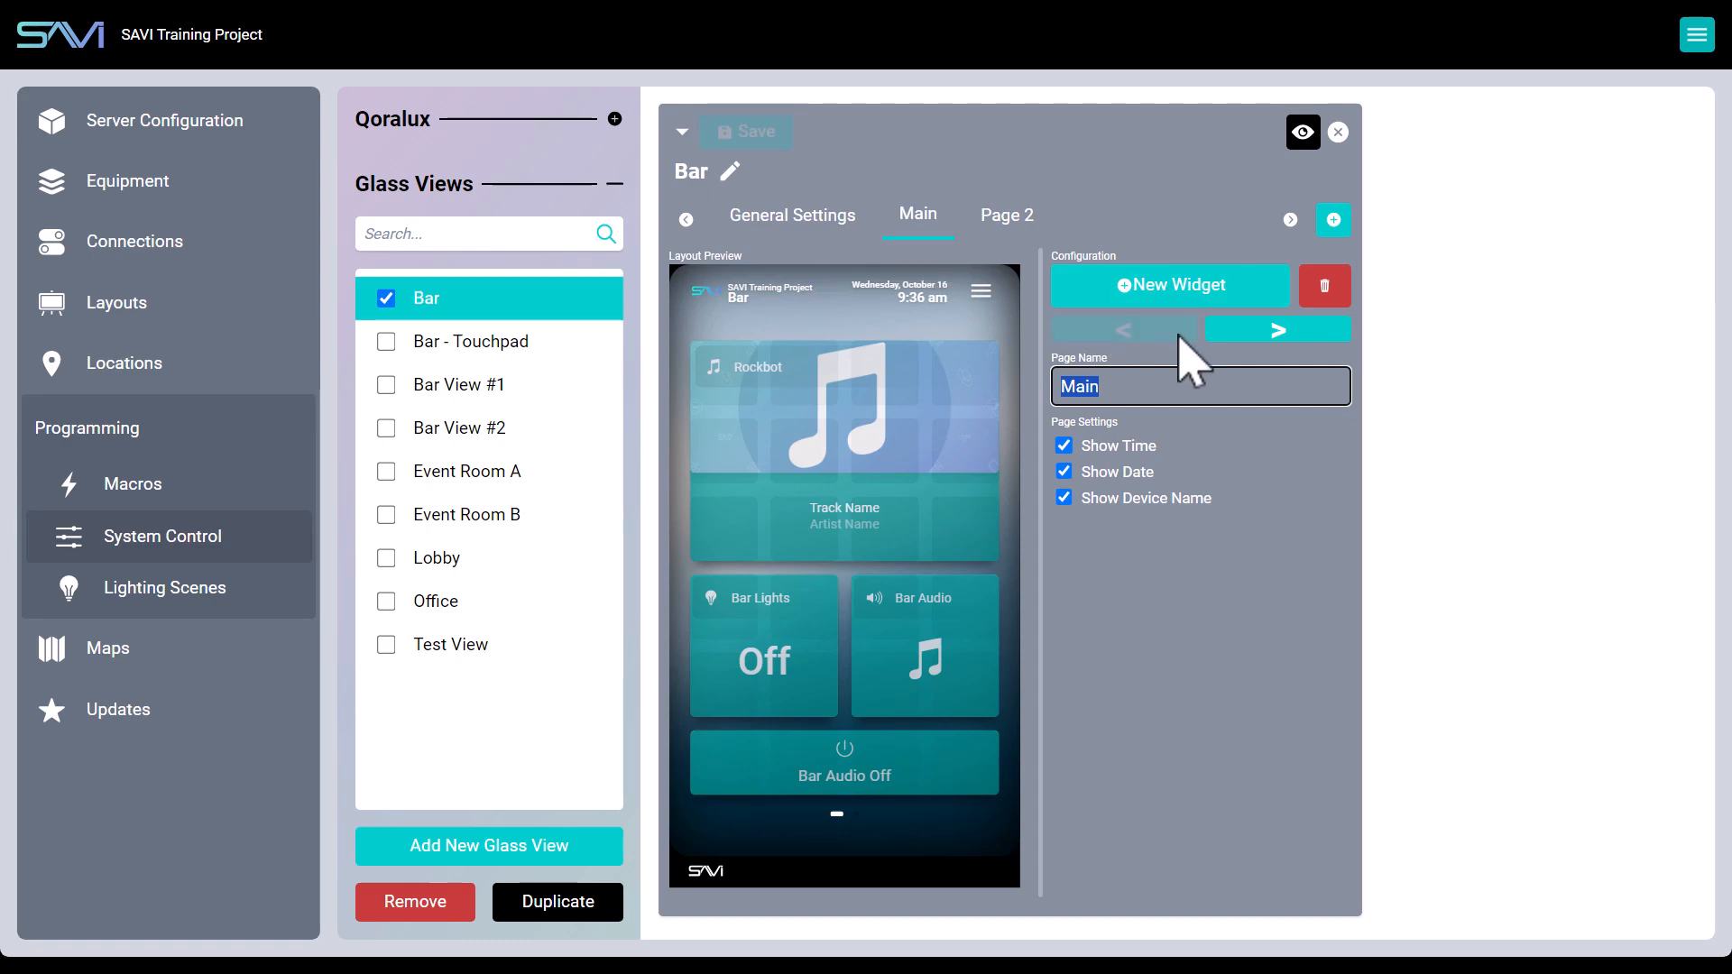
pyautogui.click(1236, 329)
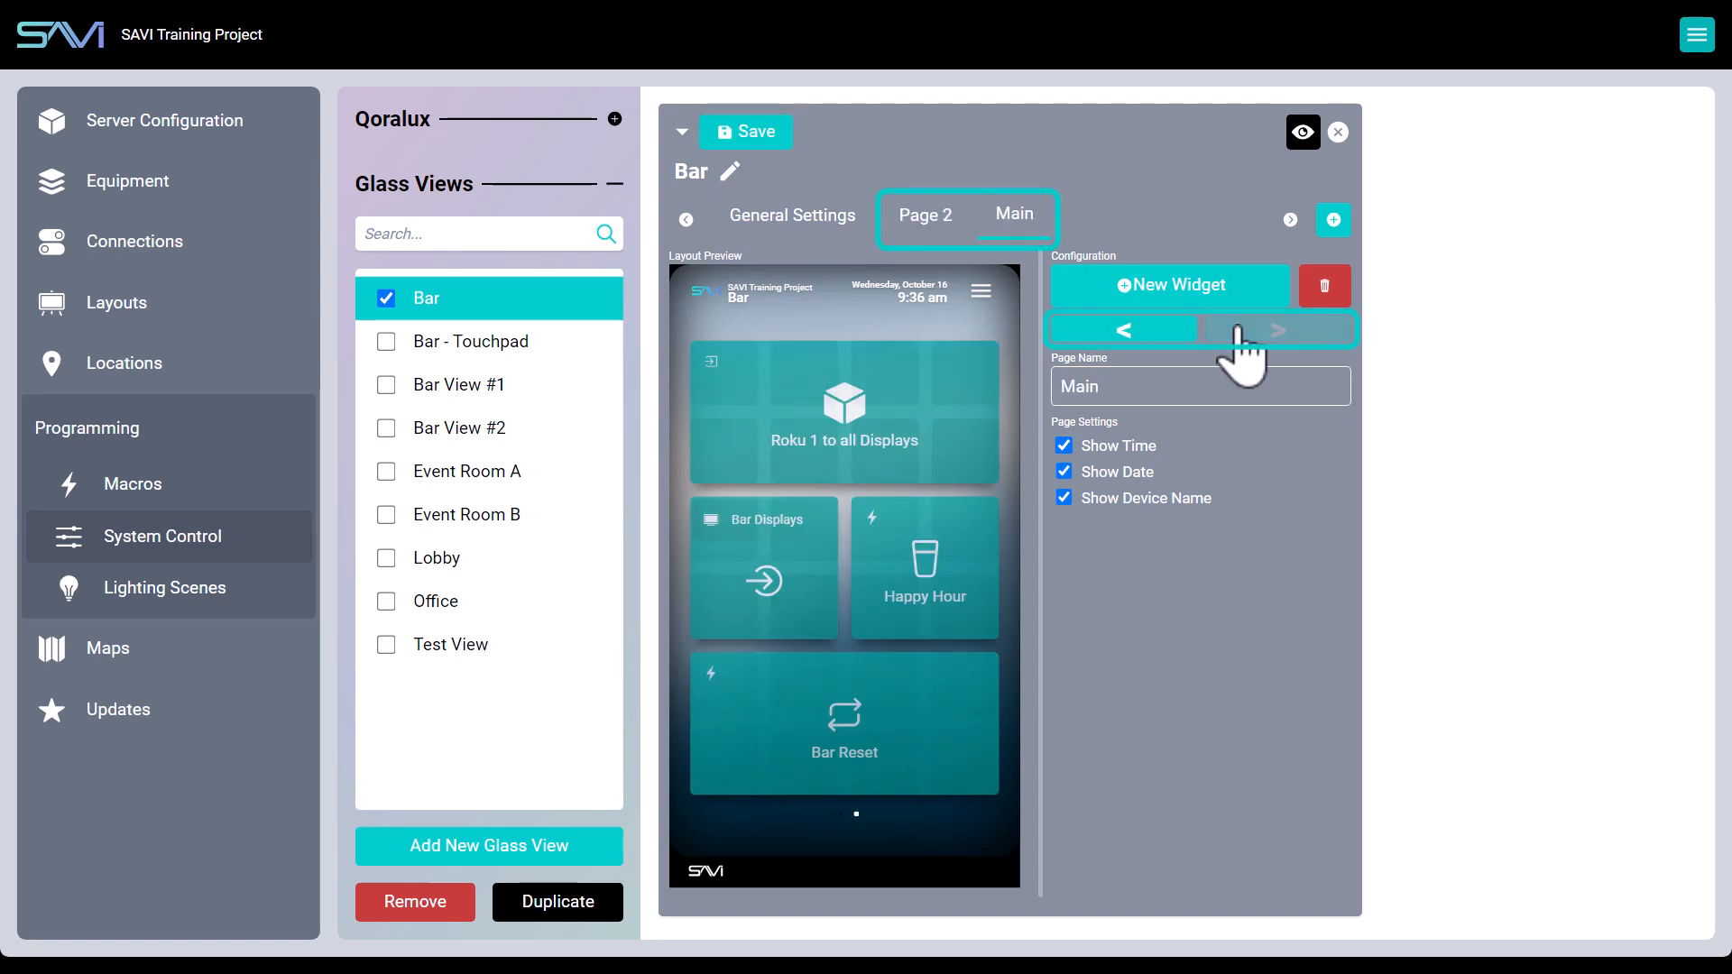
pyautogui.click(1178, 330)
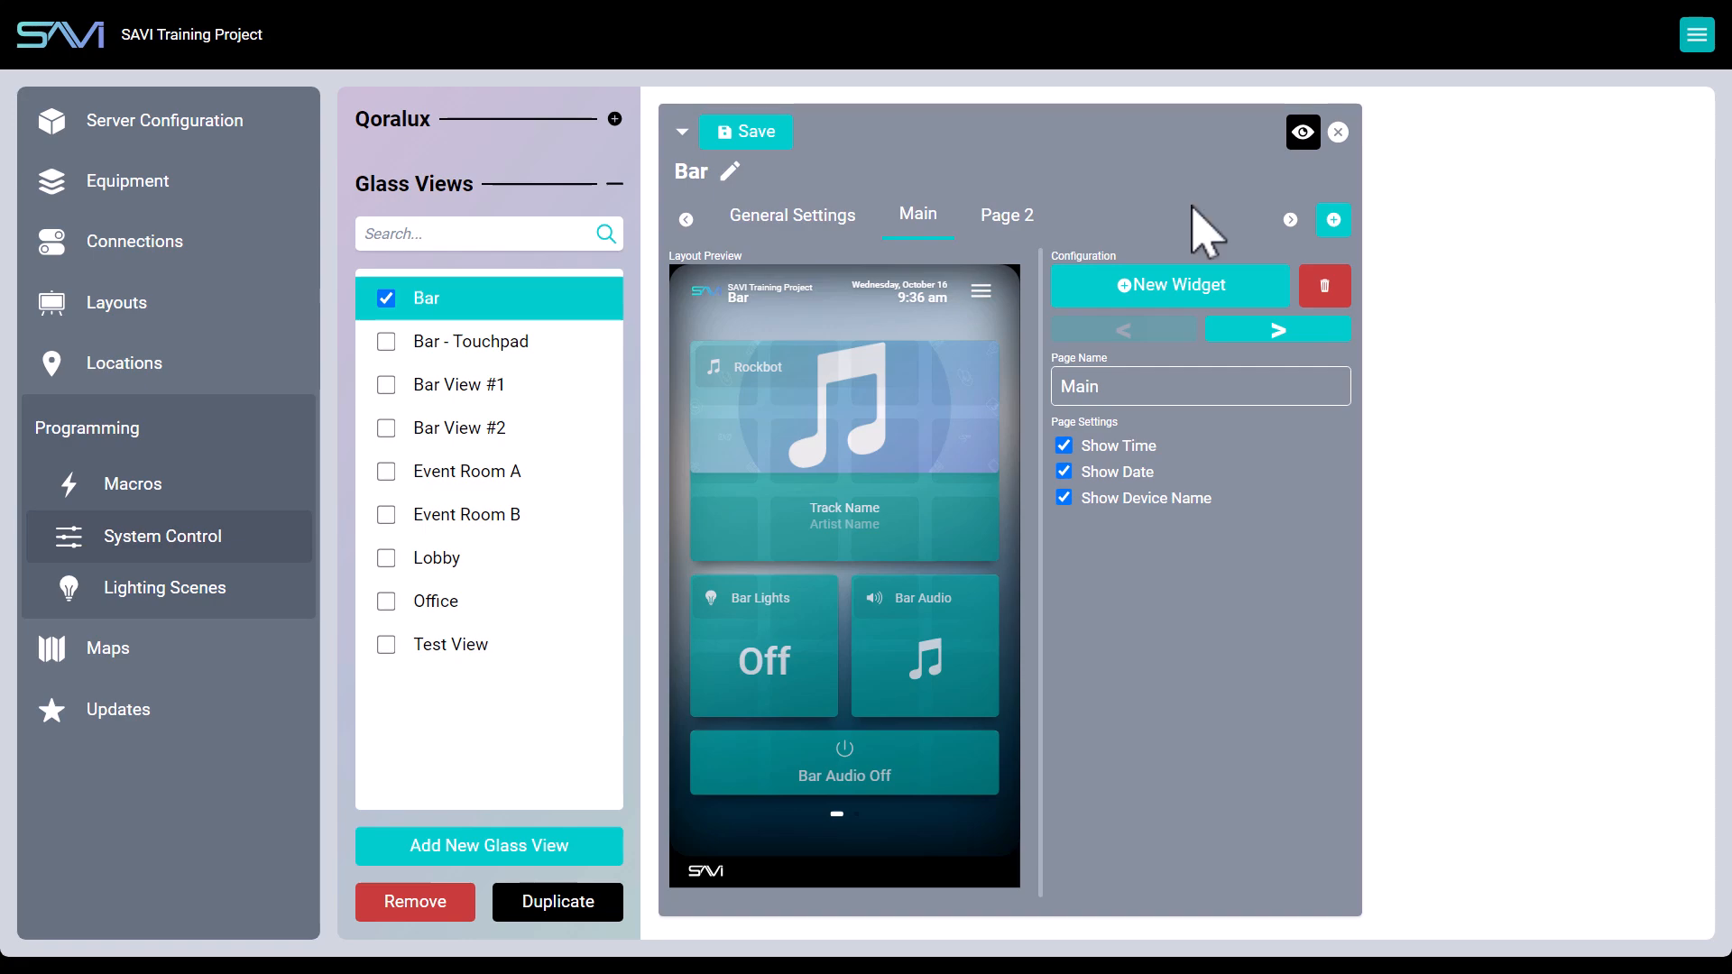
# - Preview the glass view, wake its start screen, and examine the Rockbot widget's player with its upcoming tracks
pyautogui.click(1302, 133)
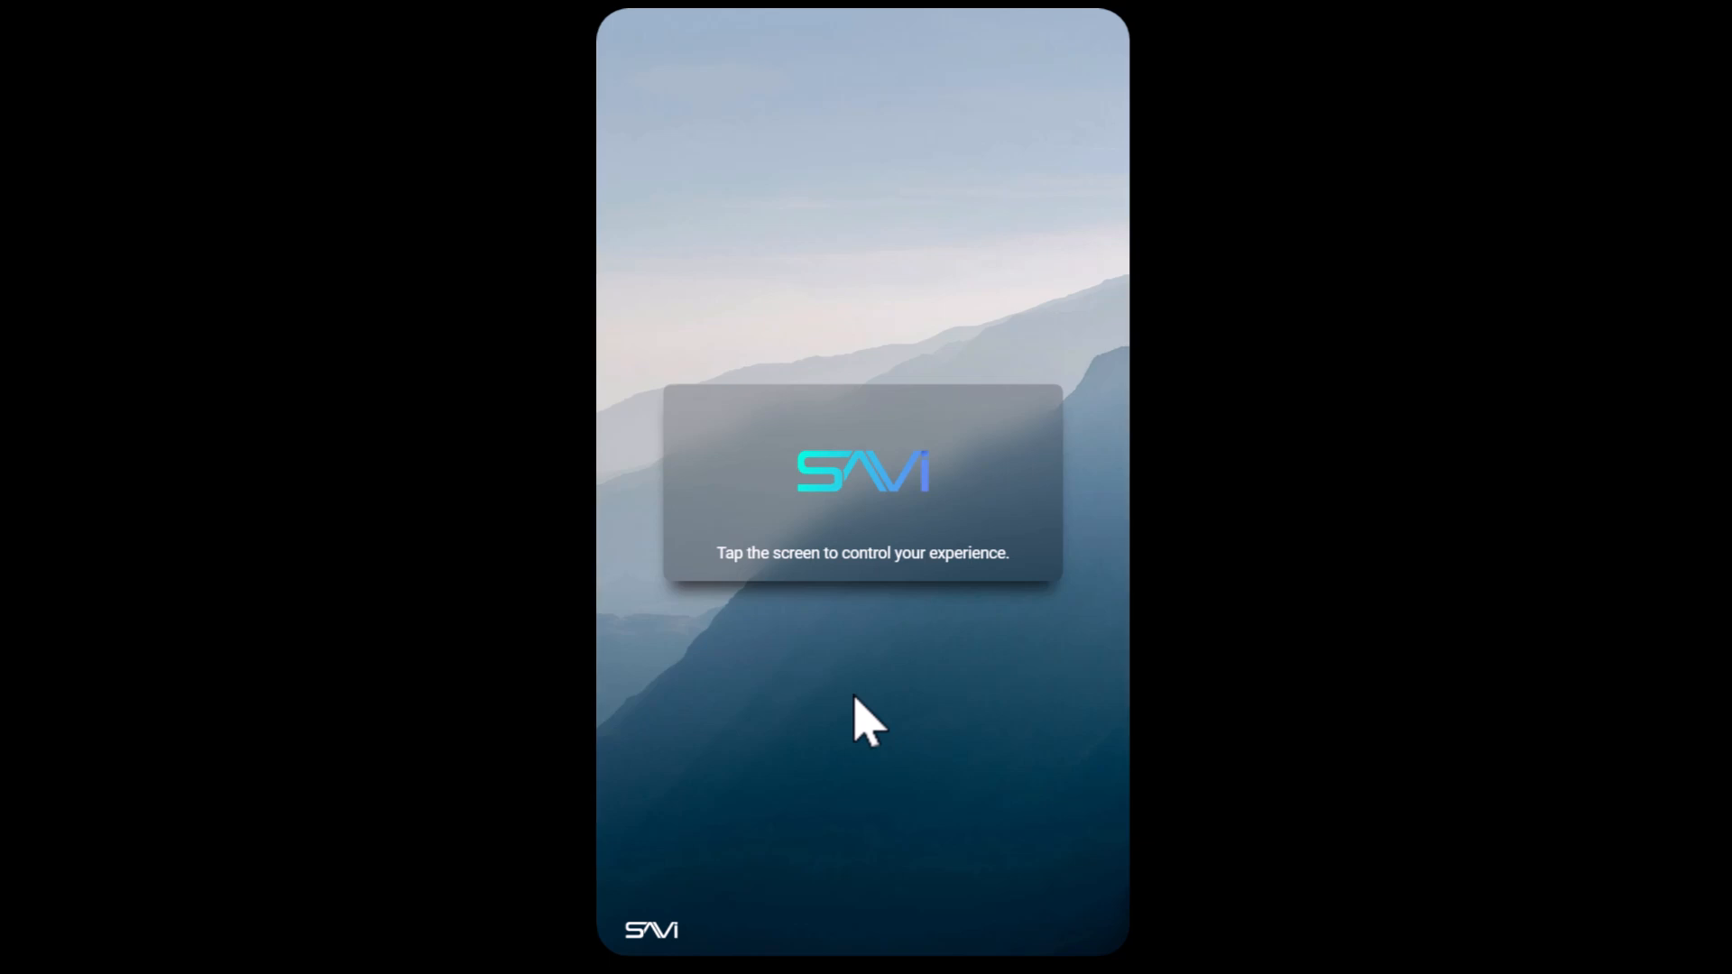
pyautogui.click(916, 632)
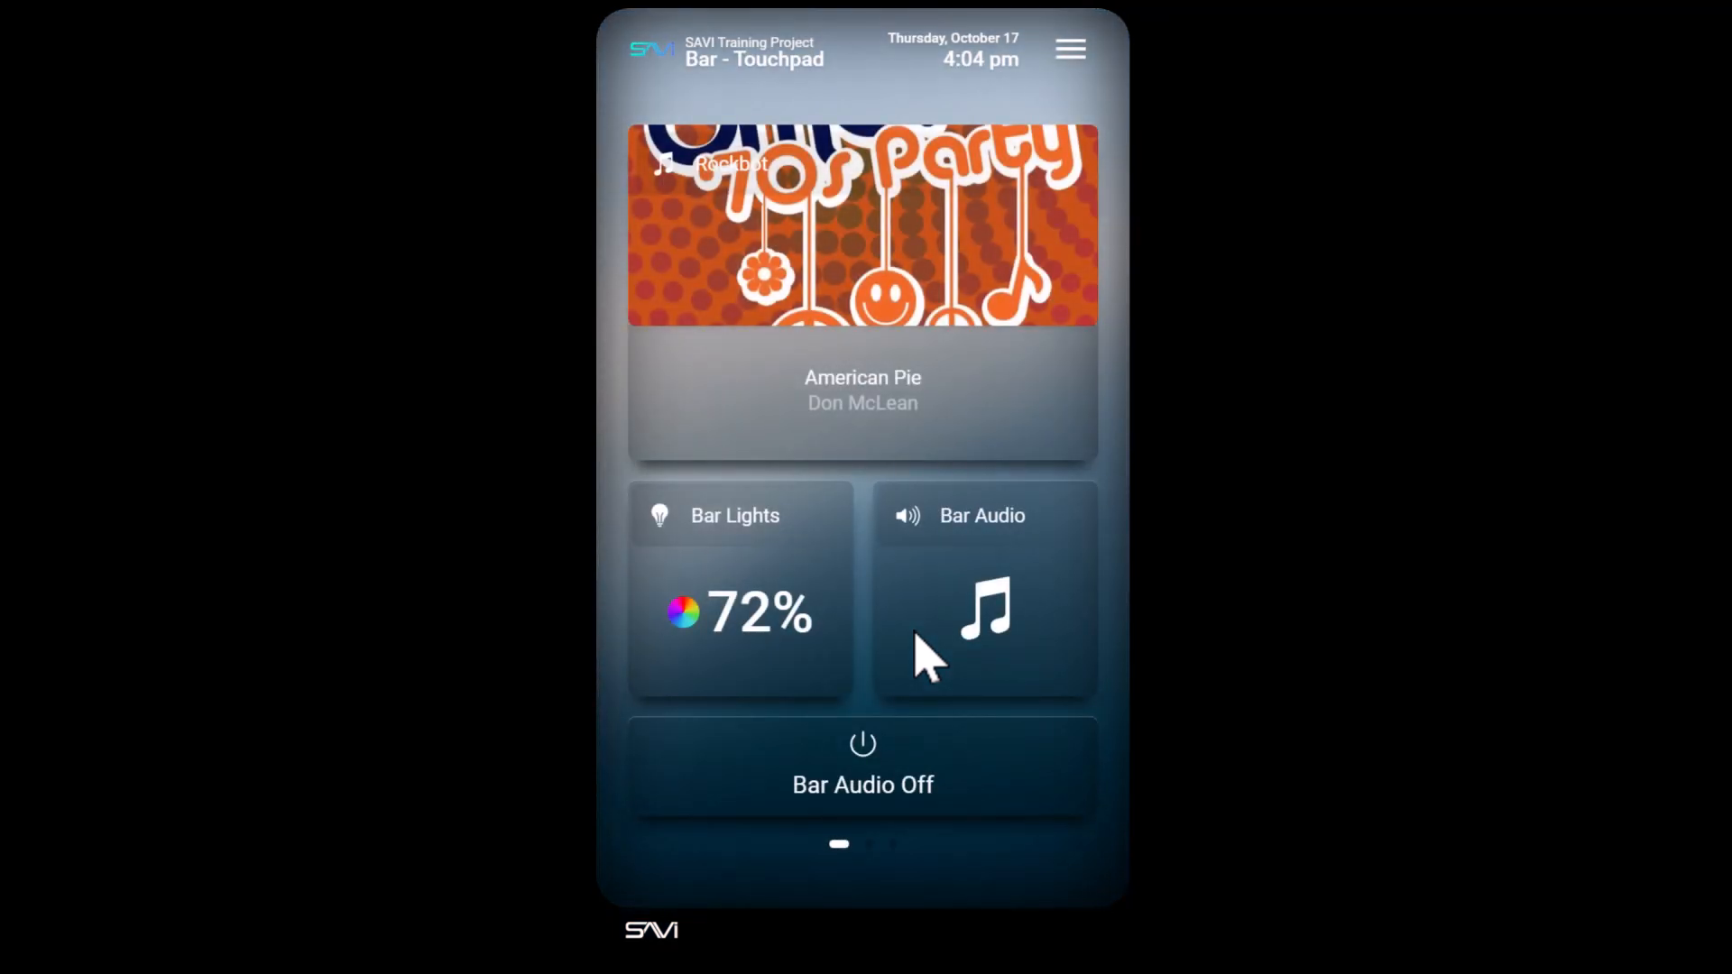
pyautogui.click(998, 405)
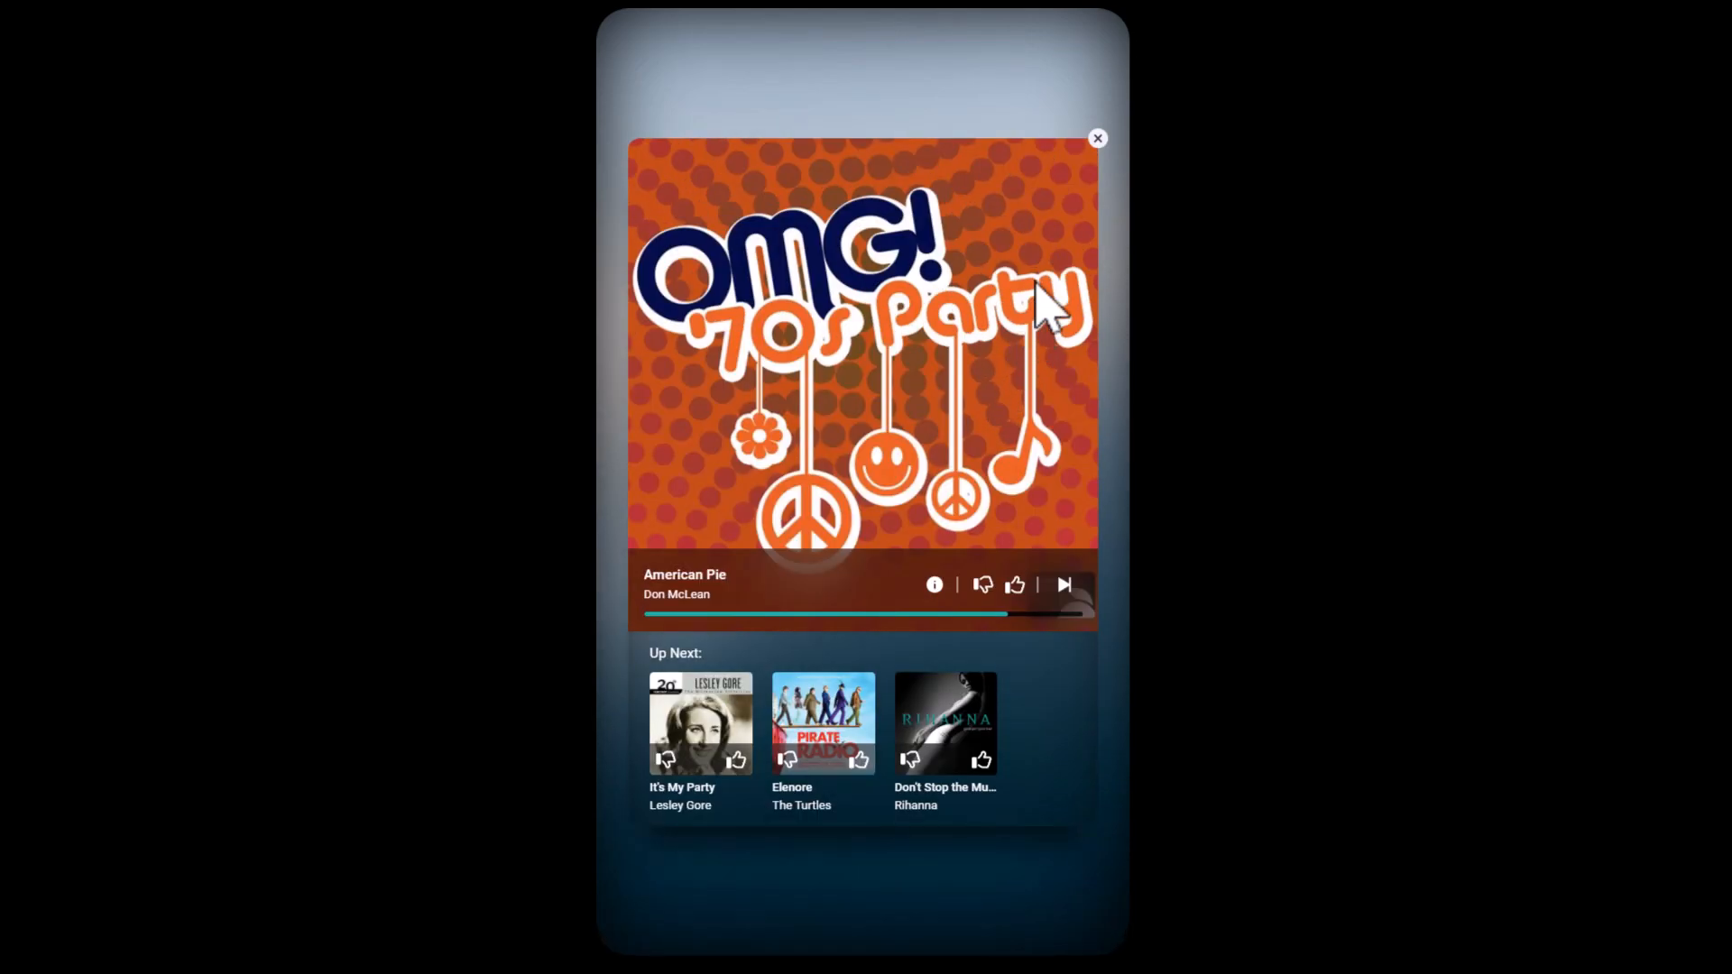
pyautogui.click(1098, 140)
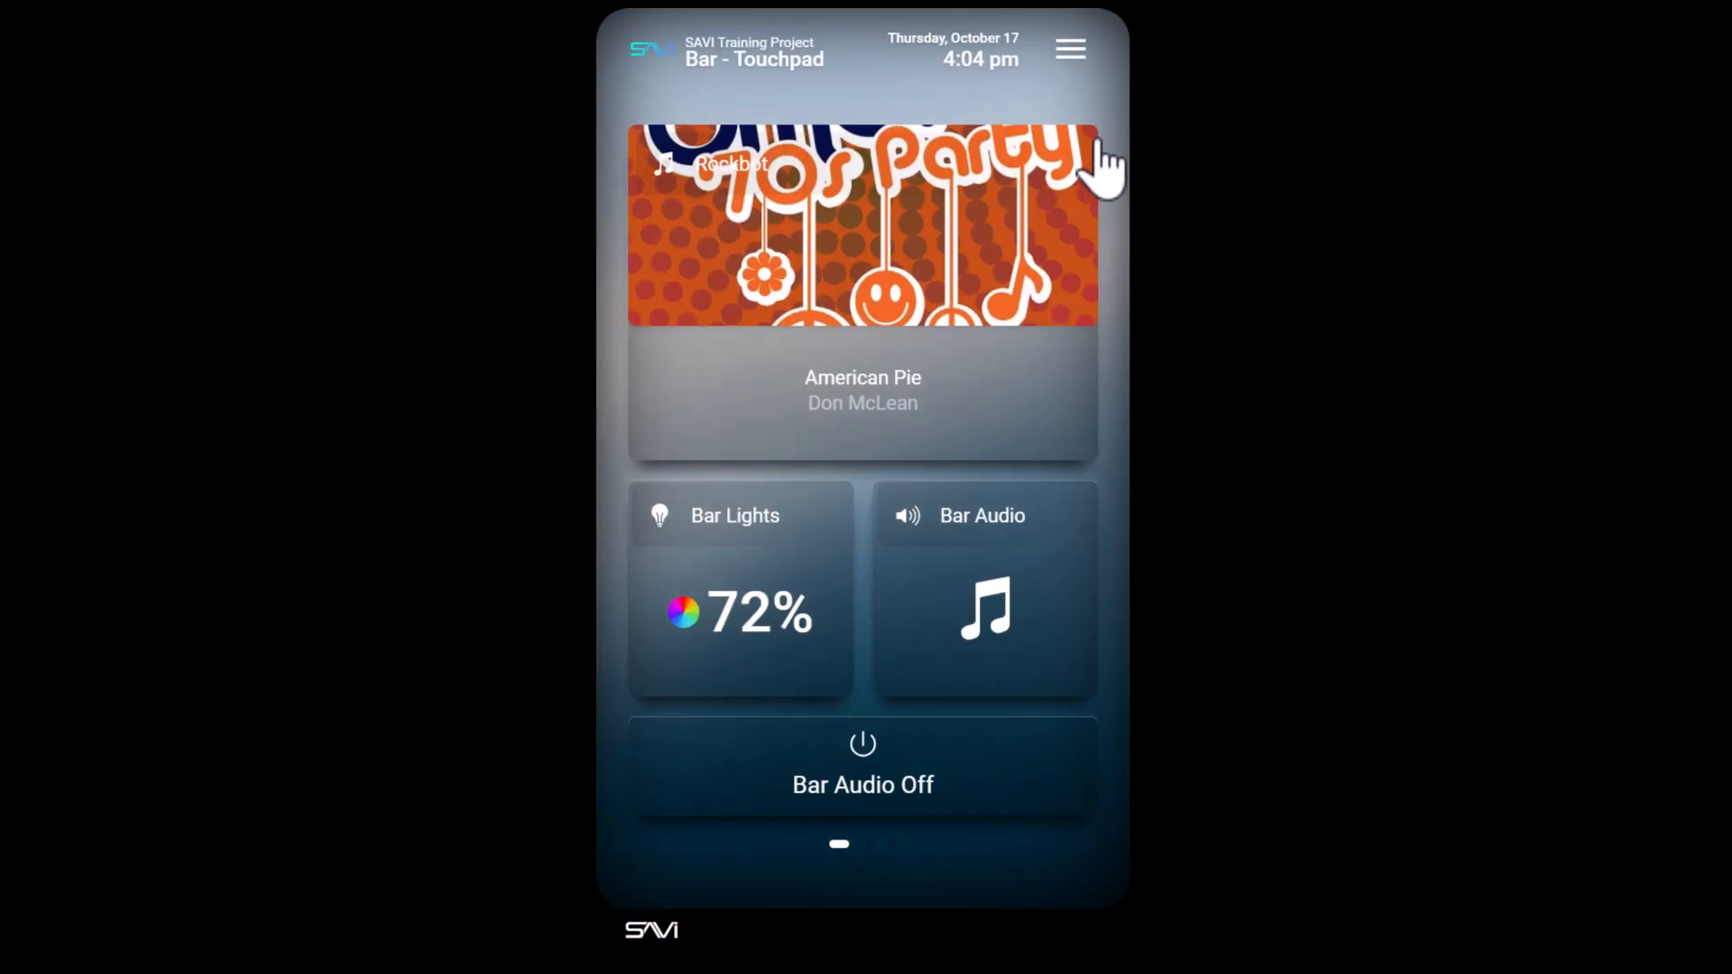
# - Examine the Bar Audio widget's volume presets and available sources in the preview, and close it
pyautogui.click(971, 523)
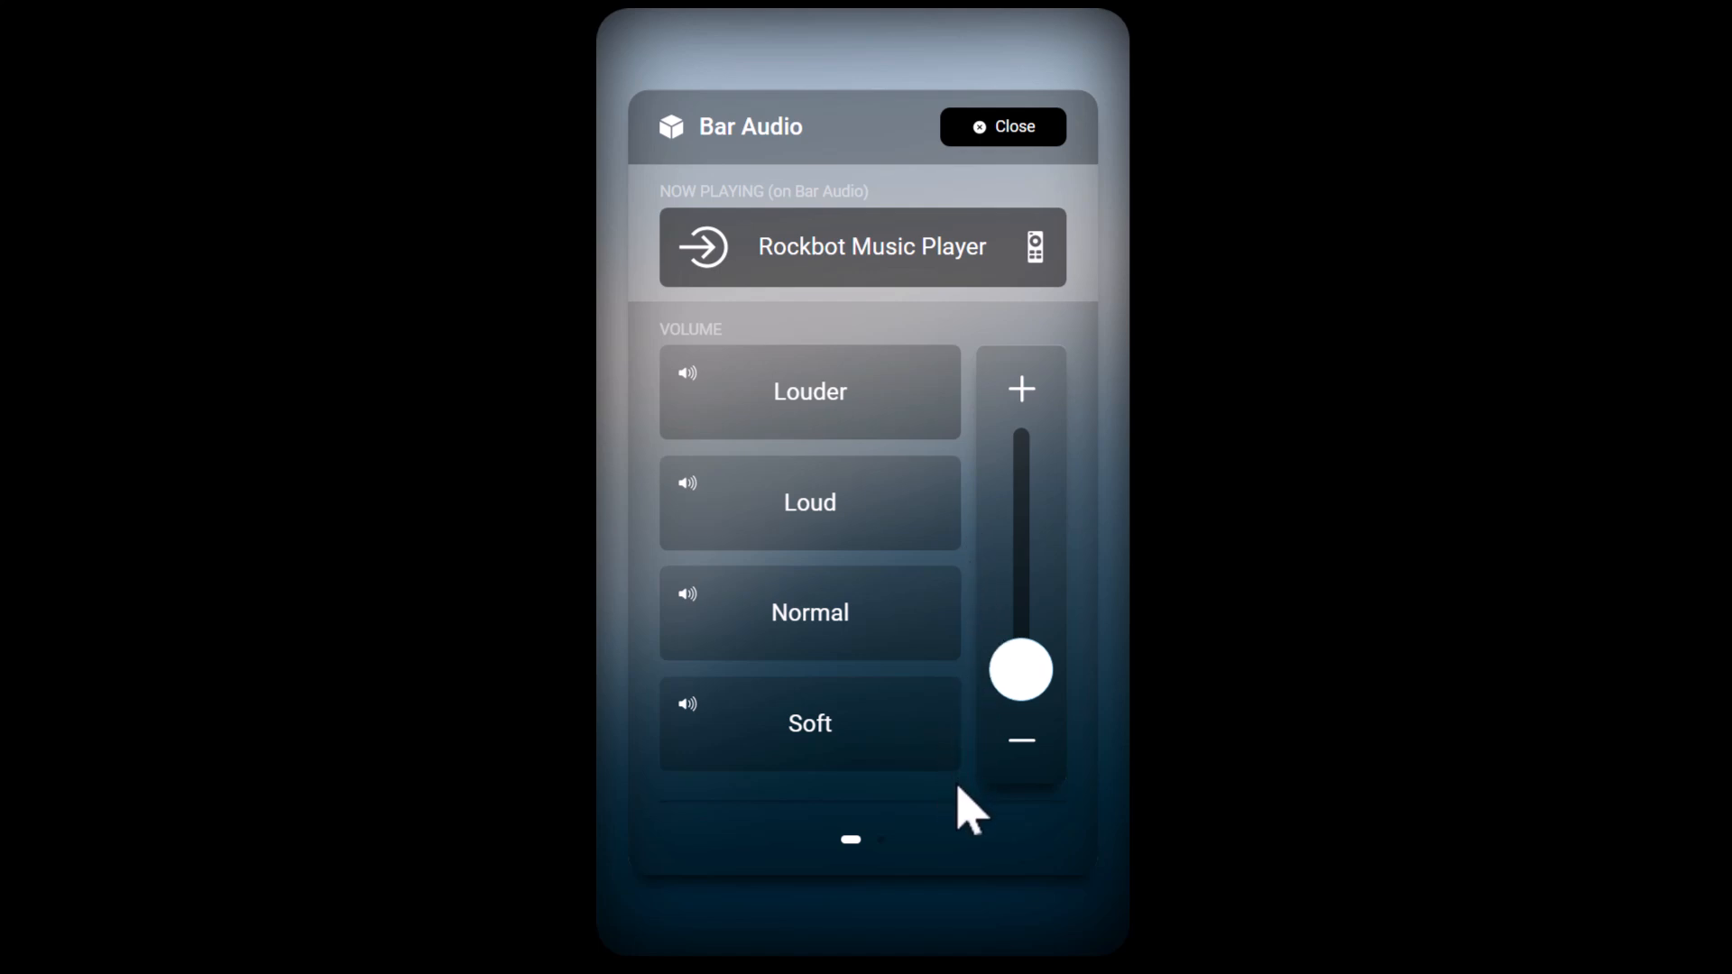
pyautogui.moveTo(959, 790); pyautogui.dragTo(594, 786)
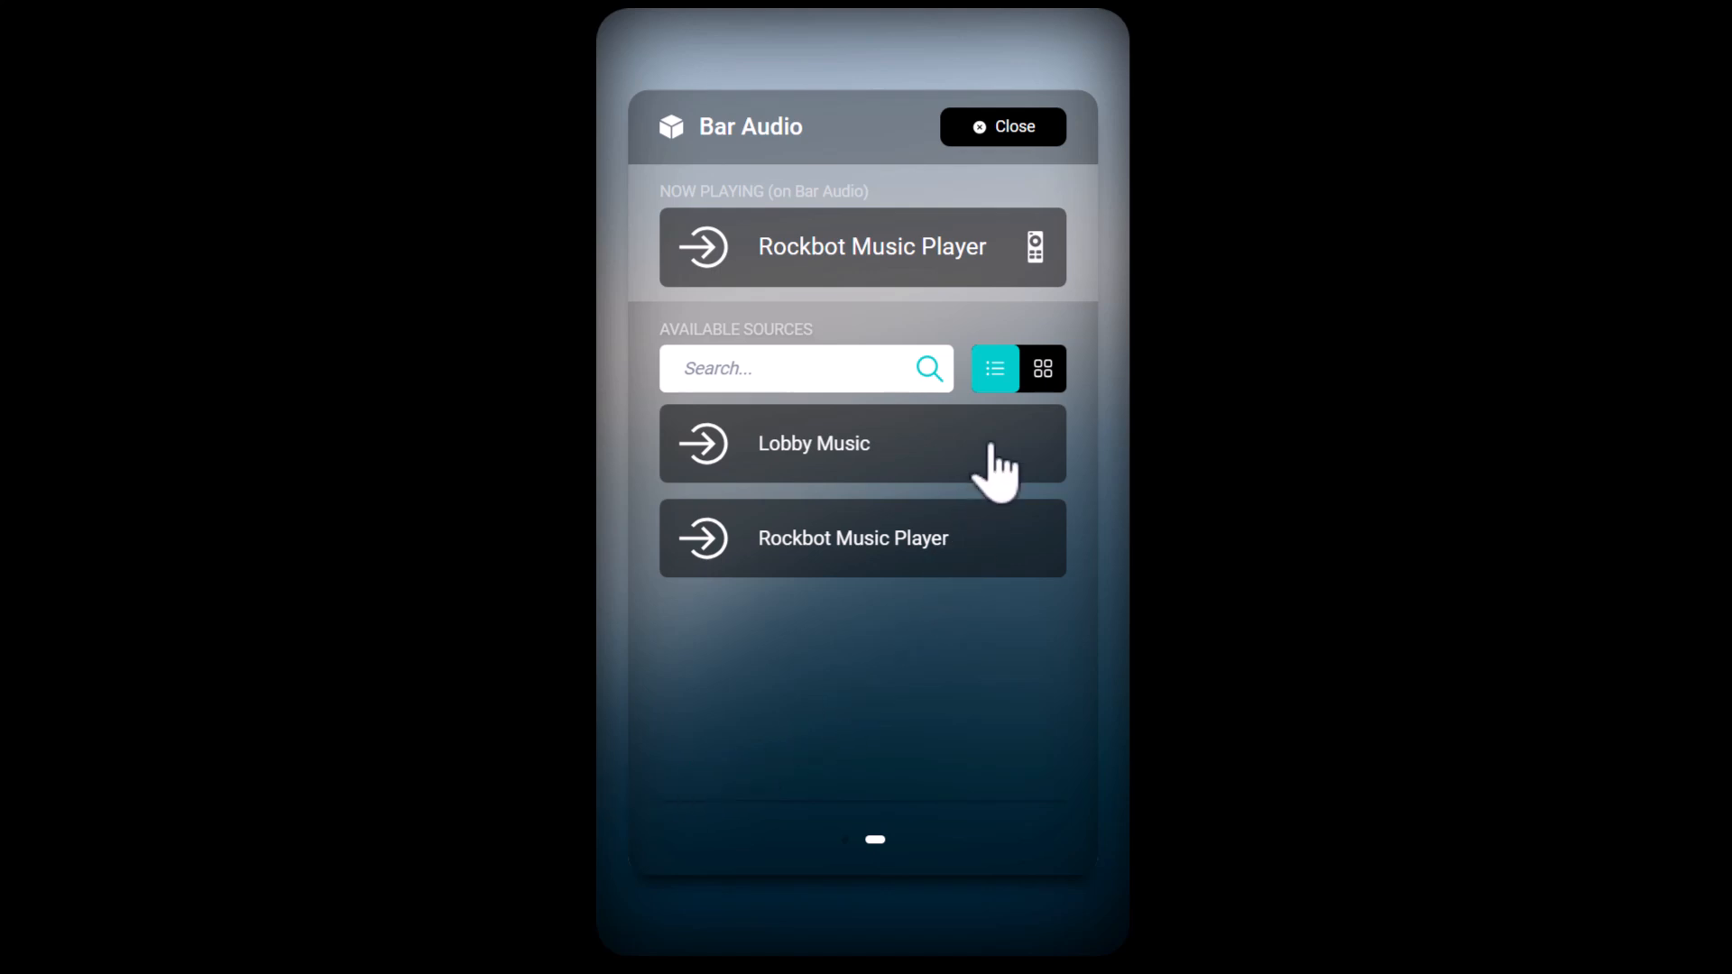
pyautogui.click(995, 144)
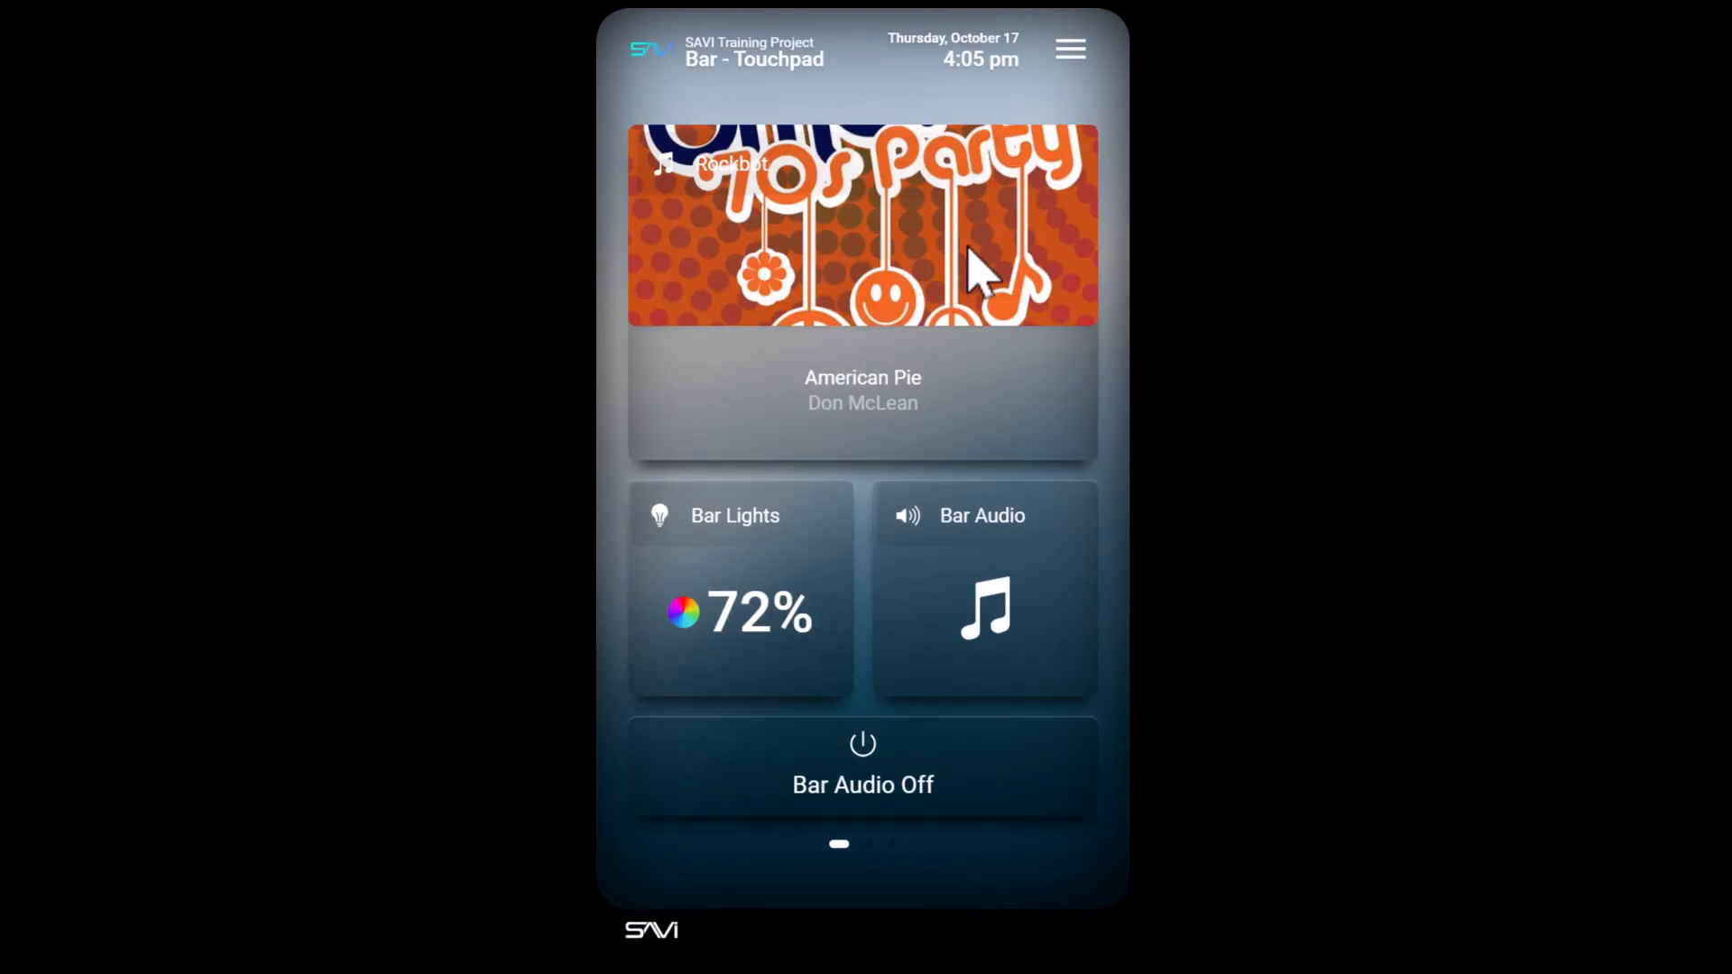
# - Examine the Bar Lights widget's brightness controls and its standard and custom colors, and close it
pyautogui.click(718, 552)
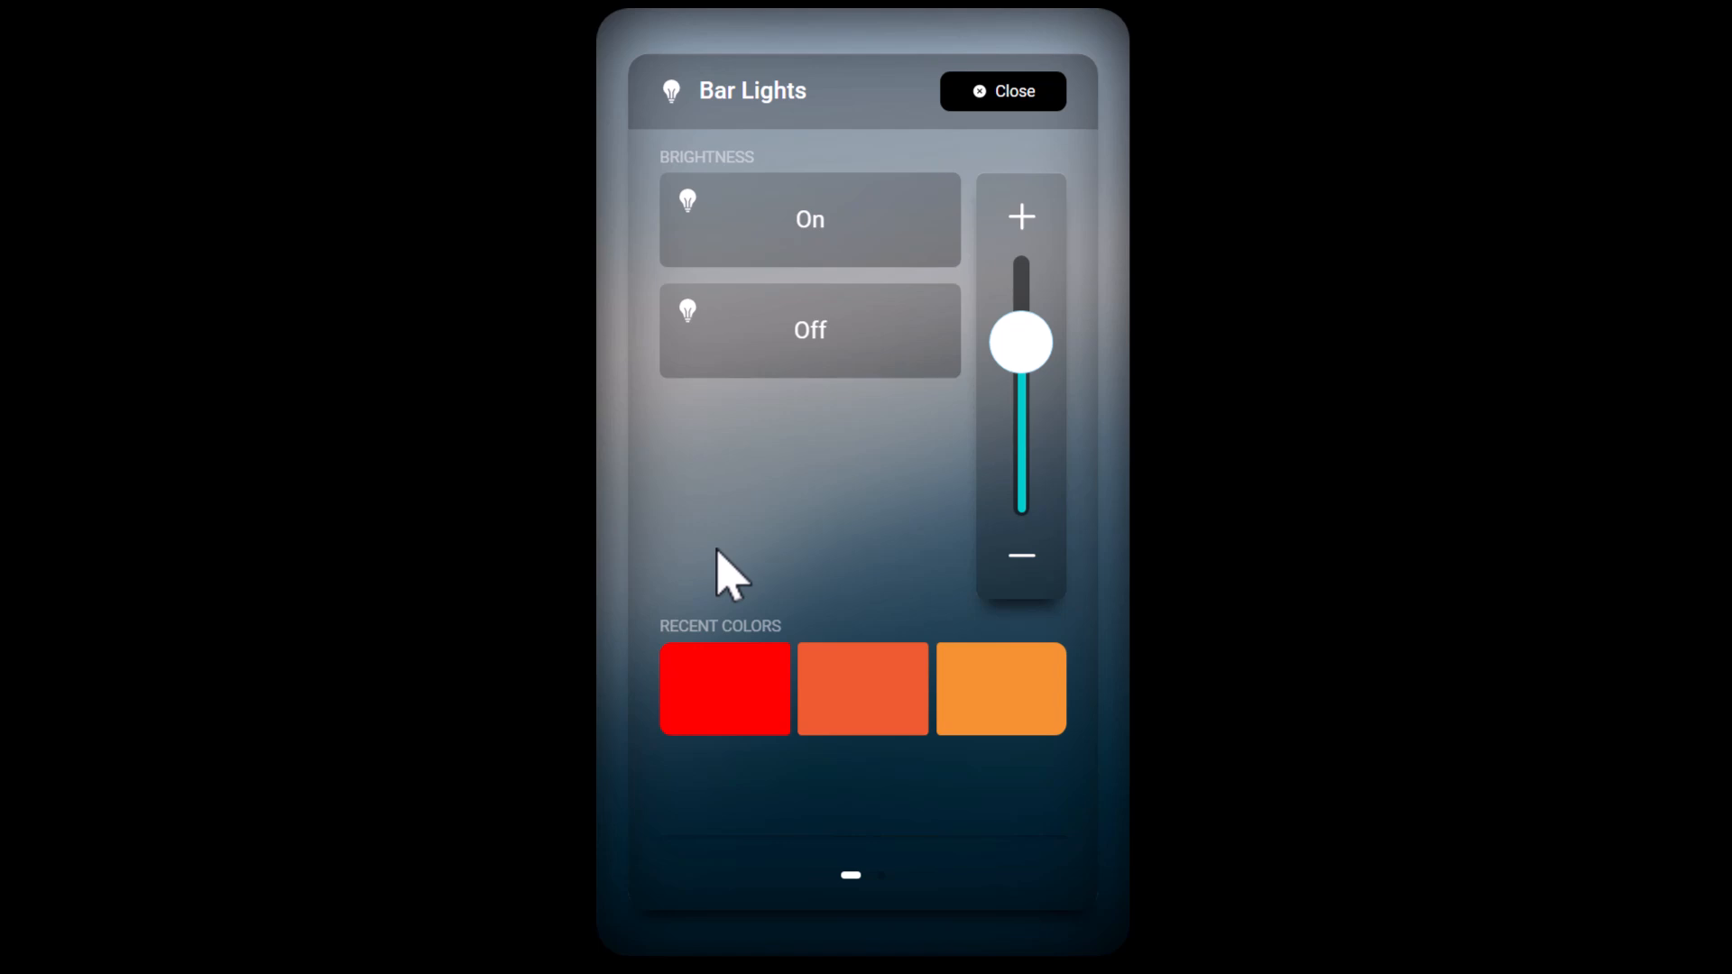
pyautogui.moveTo(971, 800); pyautogui.dragTo(597, 778)
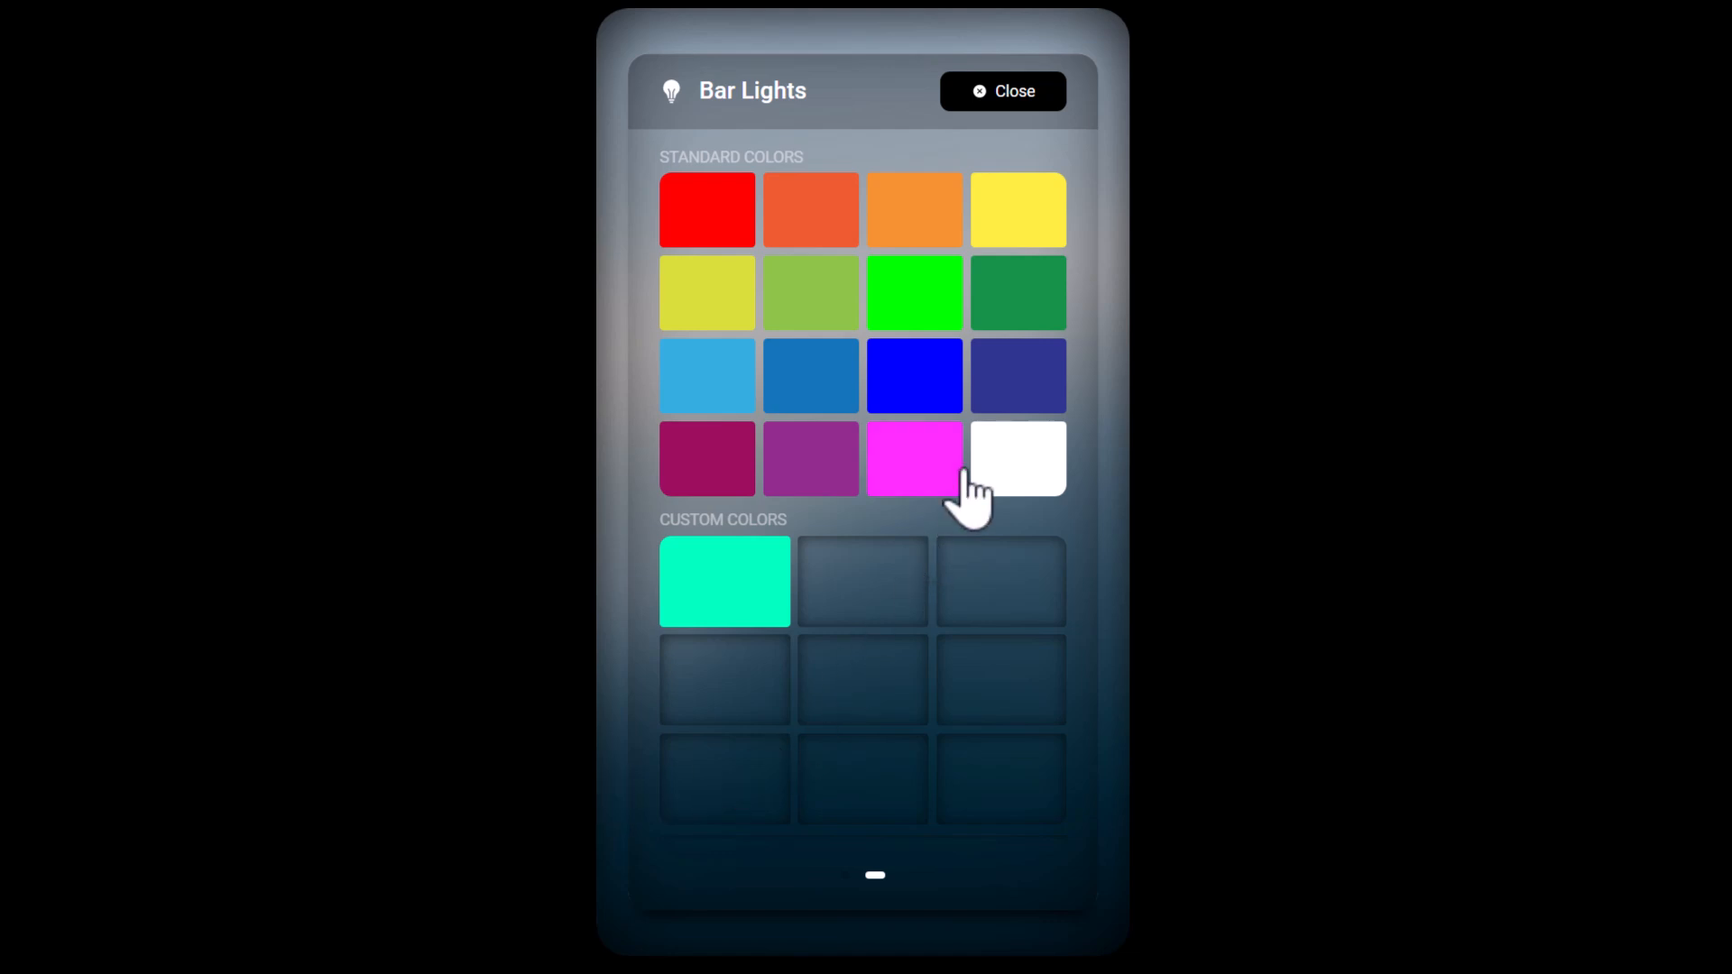
pyautogui.click(1017, 97)
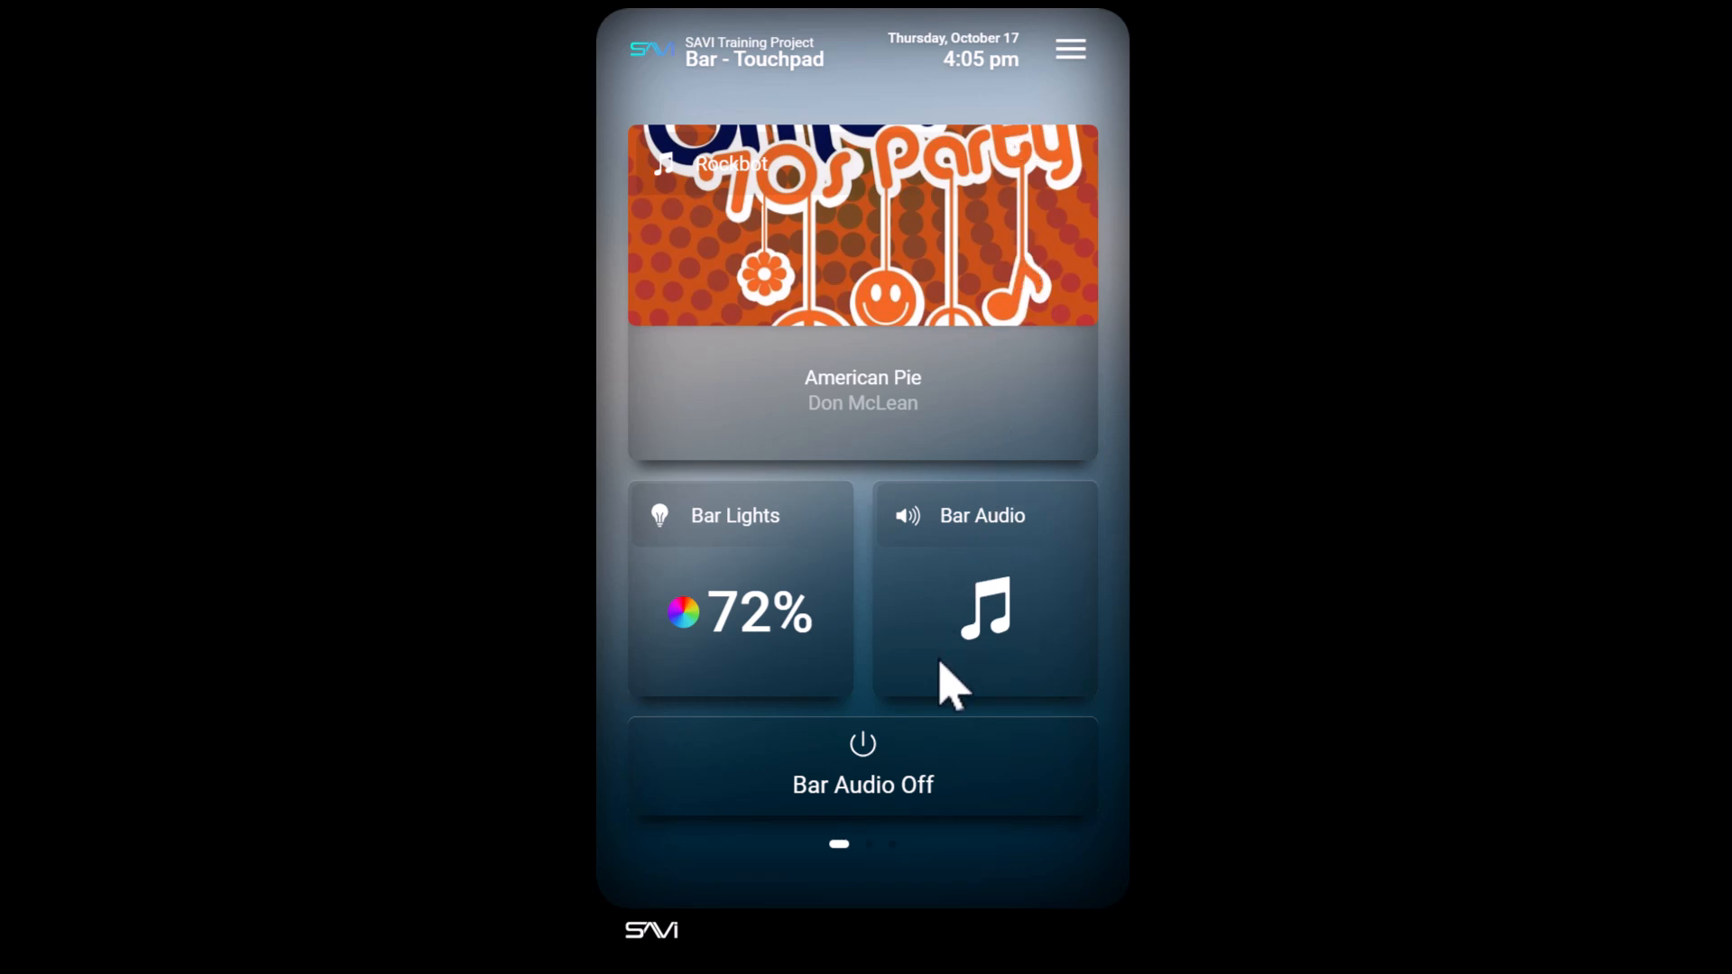
# - Run the Bar Audio Off macro and, on the second preview page, send the Roku to all displays
pyautogui.click(892, 765)
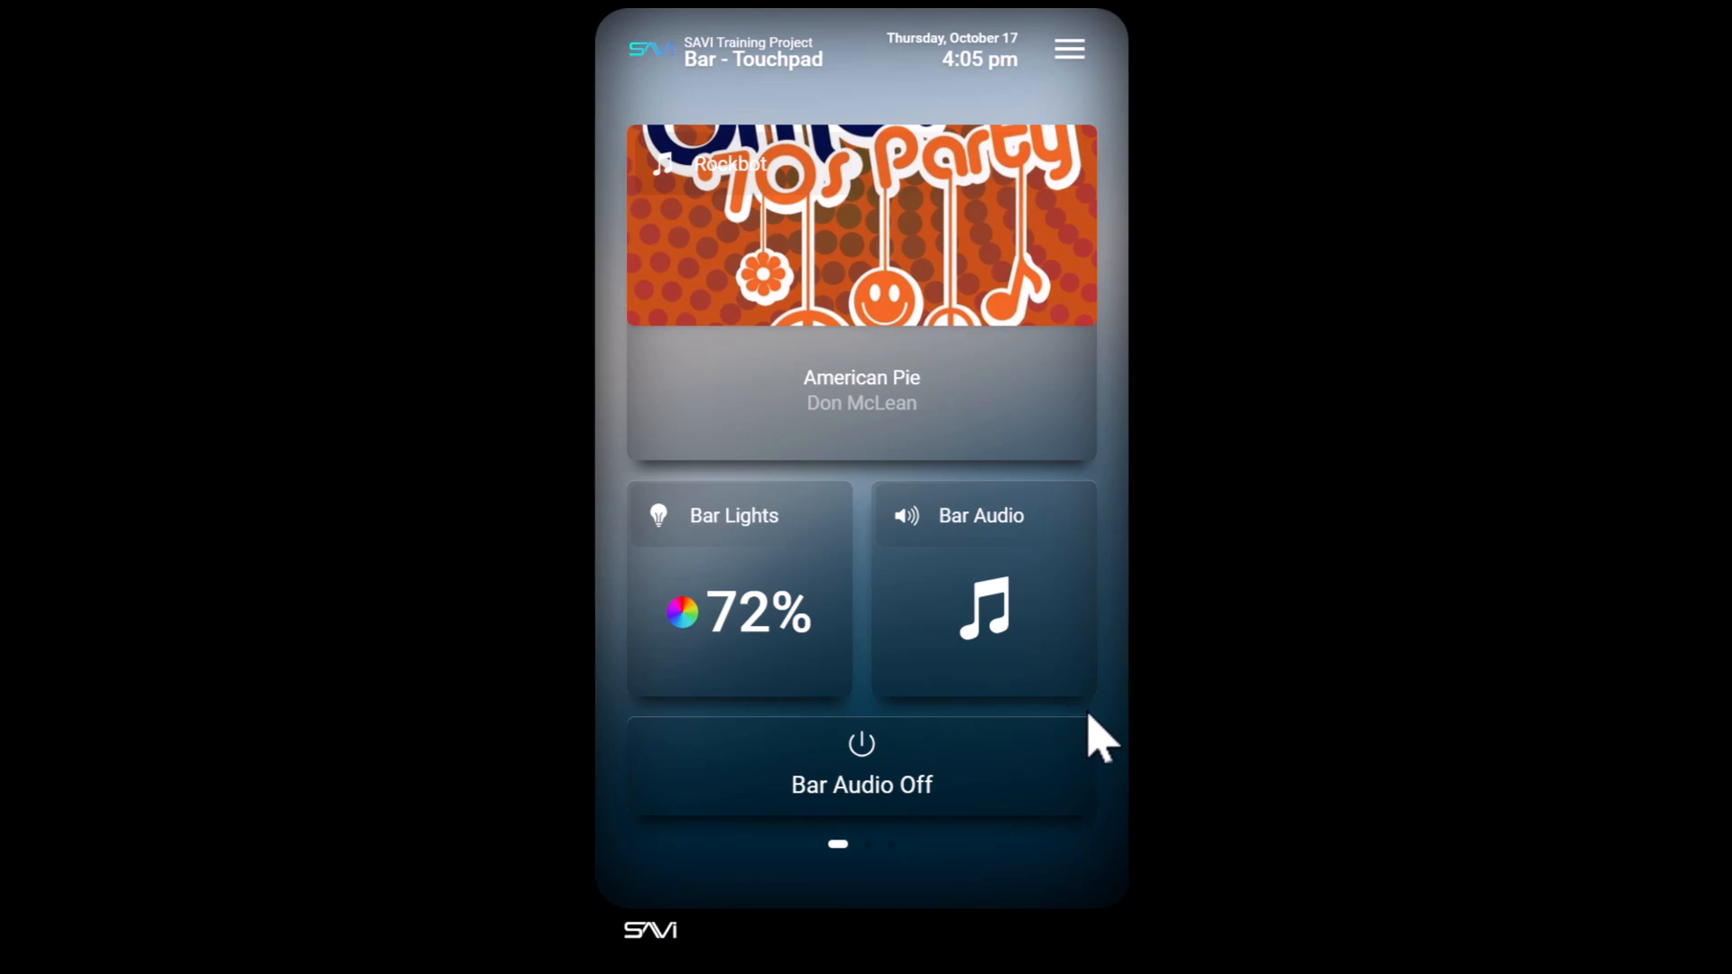
pyautogui.moveTo(1101, 738); pyautogui.dragTo(812, 739)
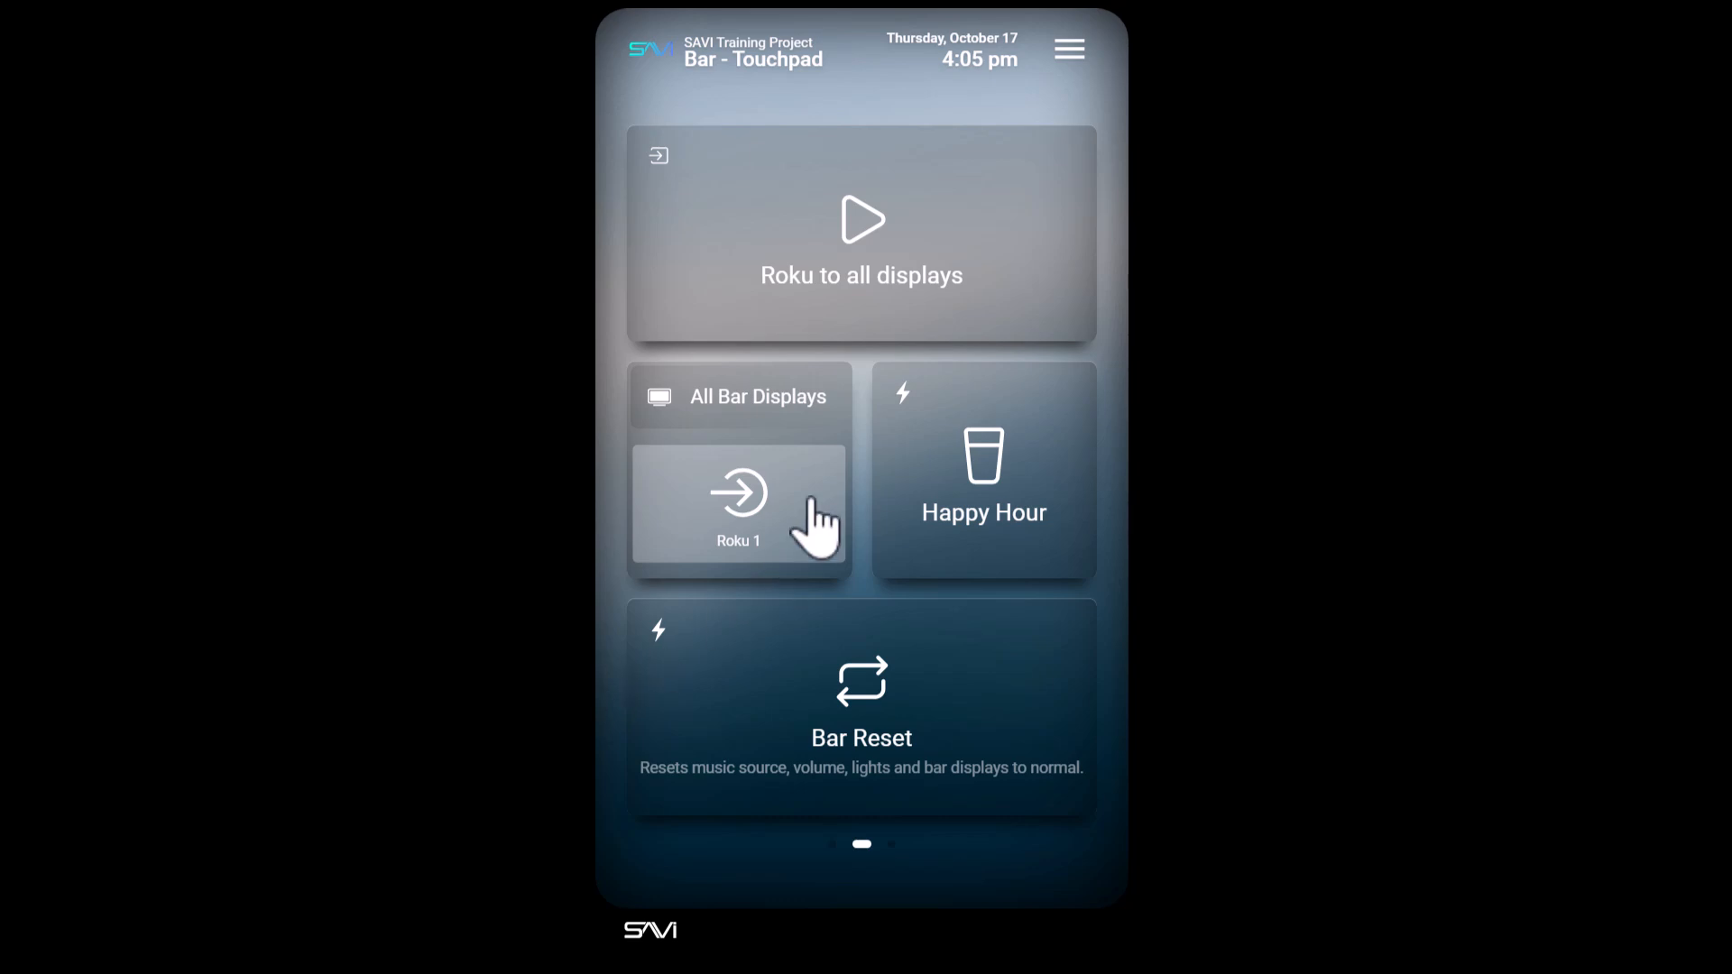
pyautogui.click(962, 179)
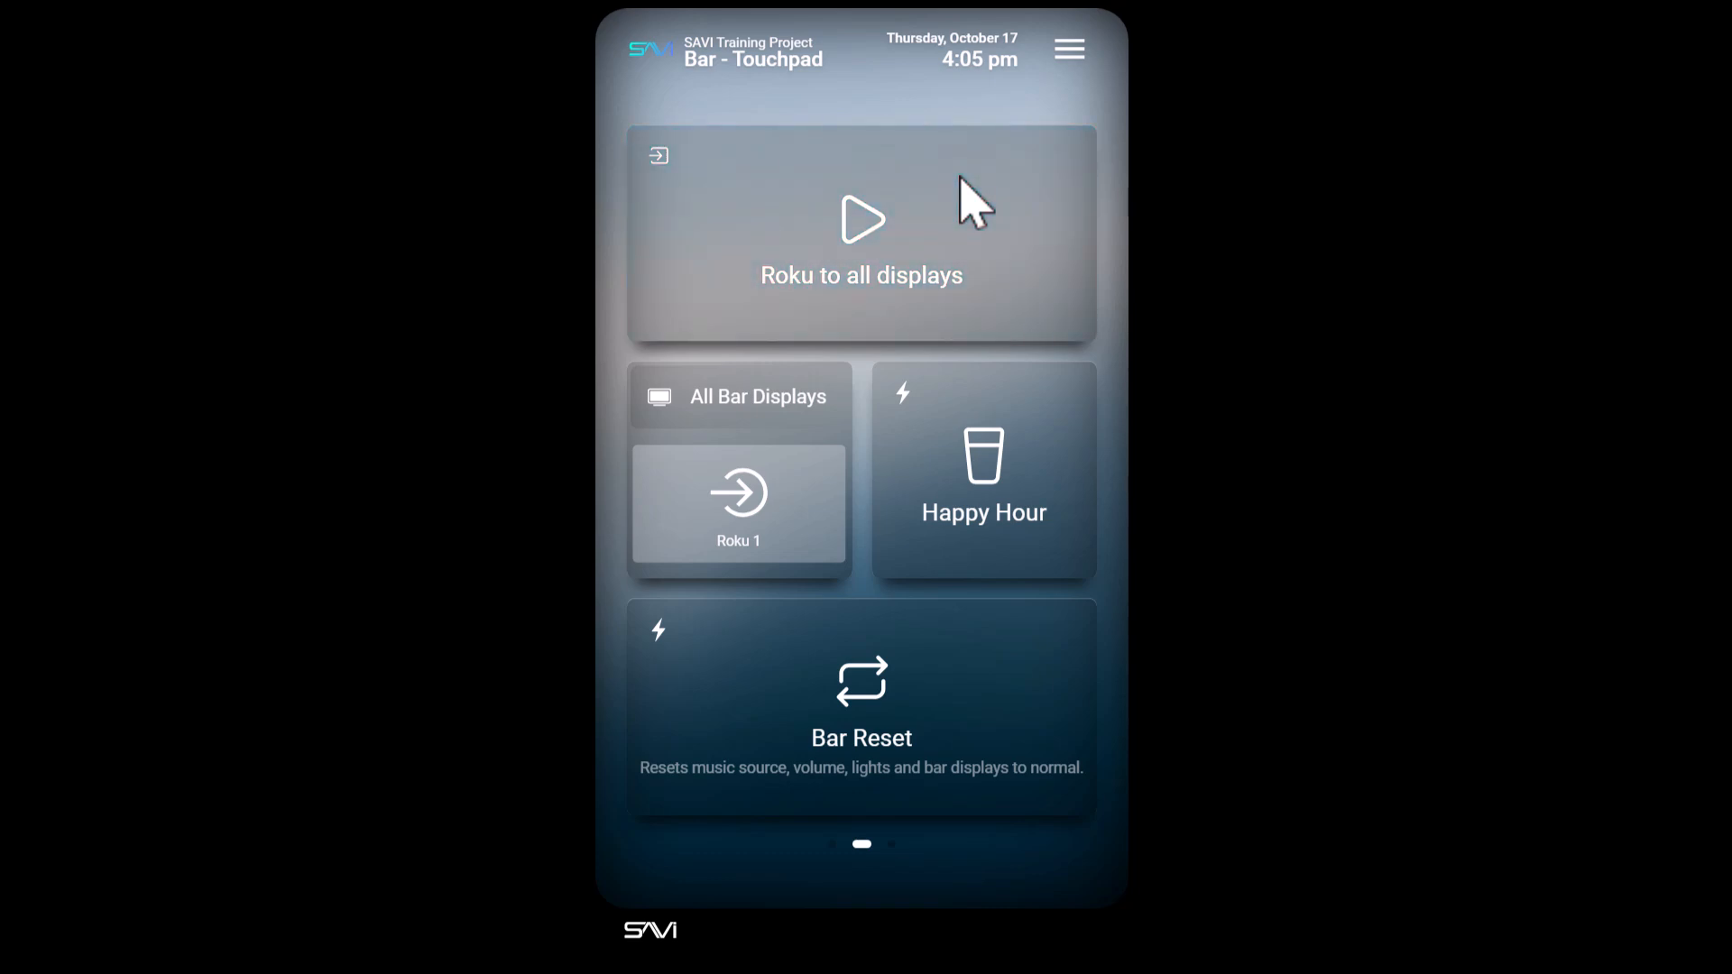
# - Examine the All Bar Displays widget's sources and layout options, close it, and show the third page of individual bar displays
pyautogui.click(762, 402)
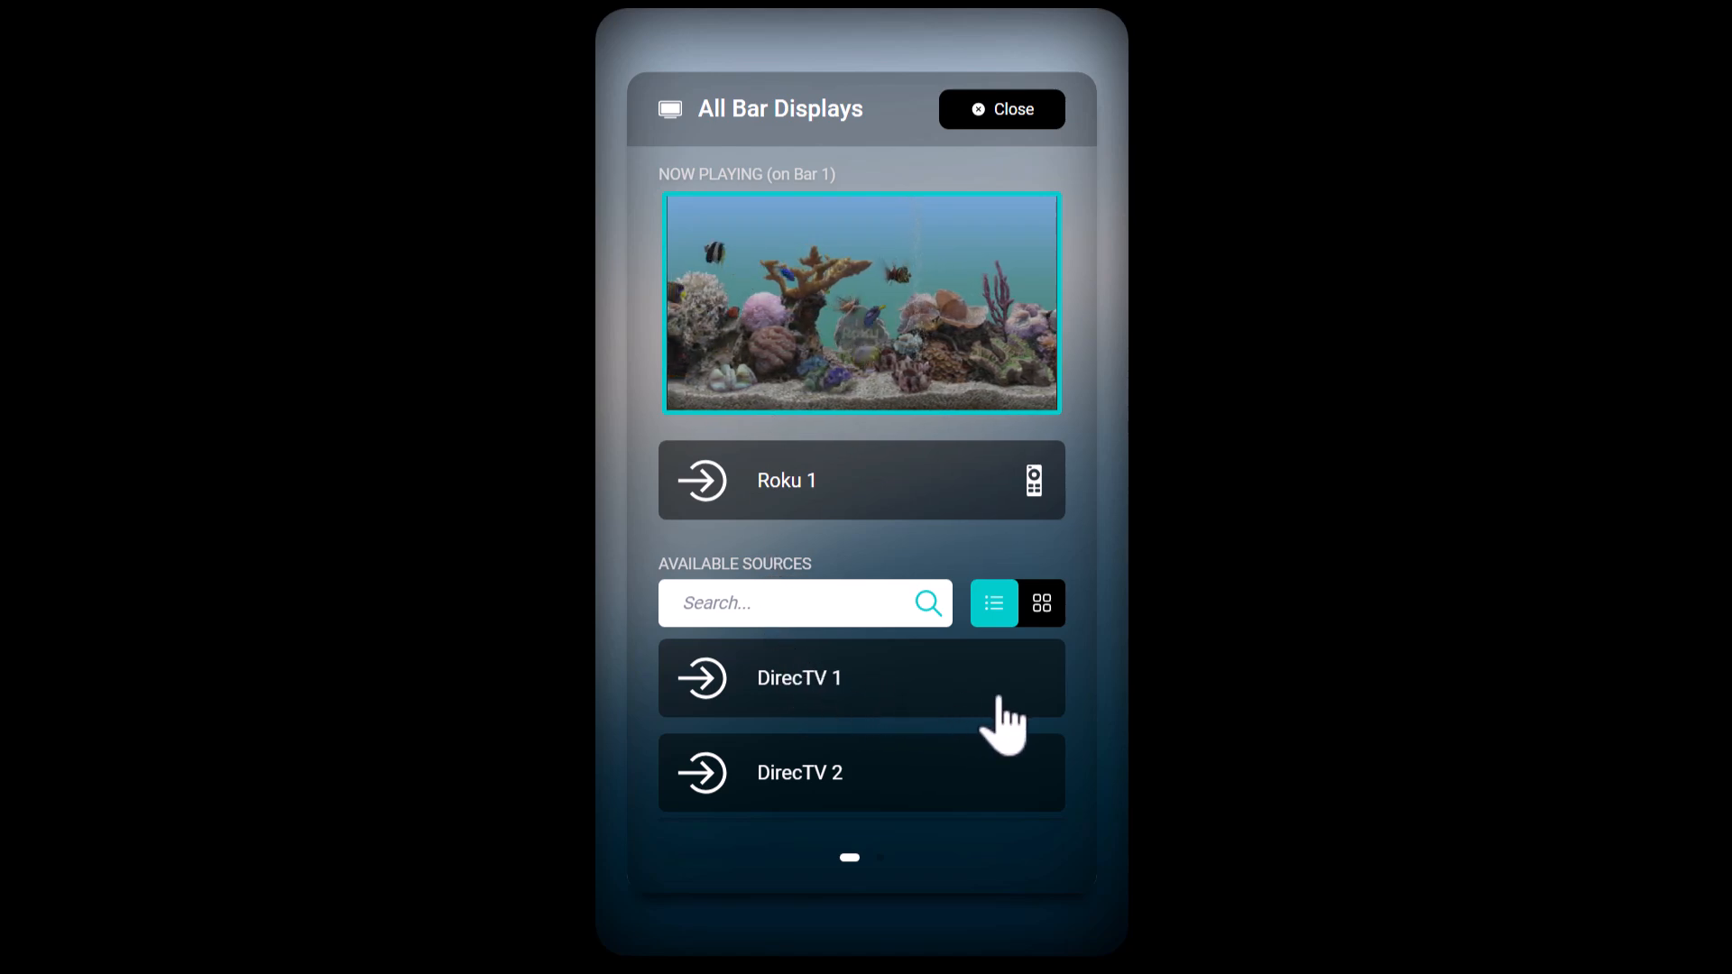
pyautogui.scroll(-5, 1004, 722)
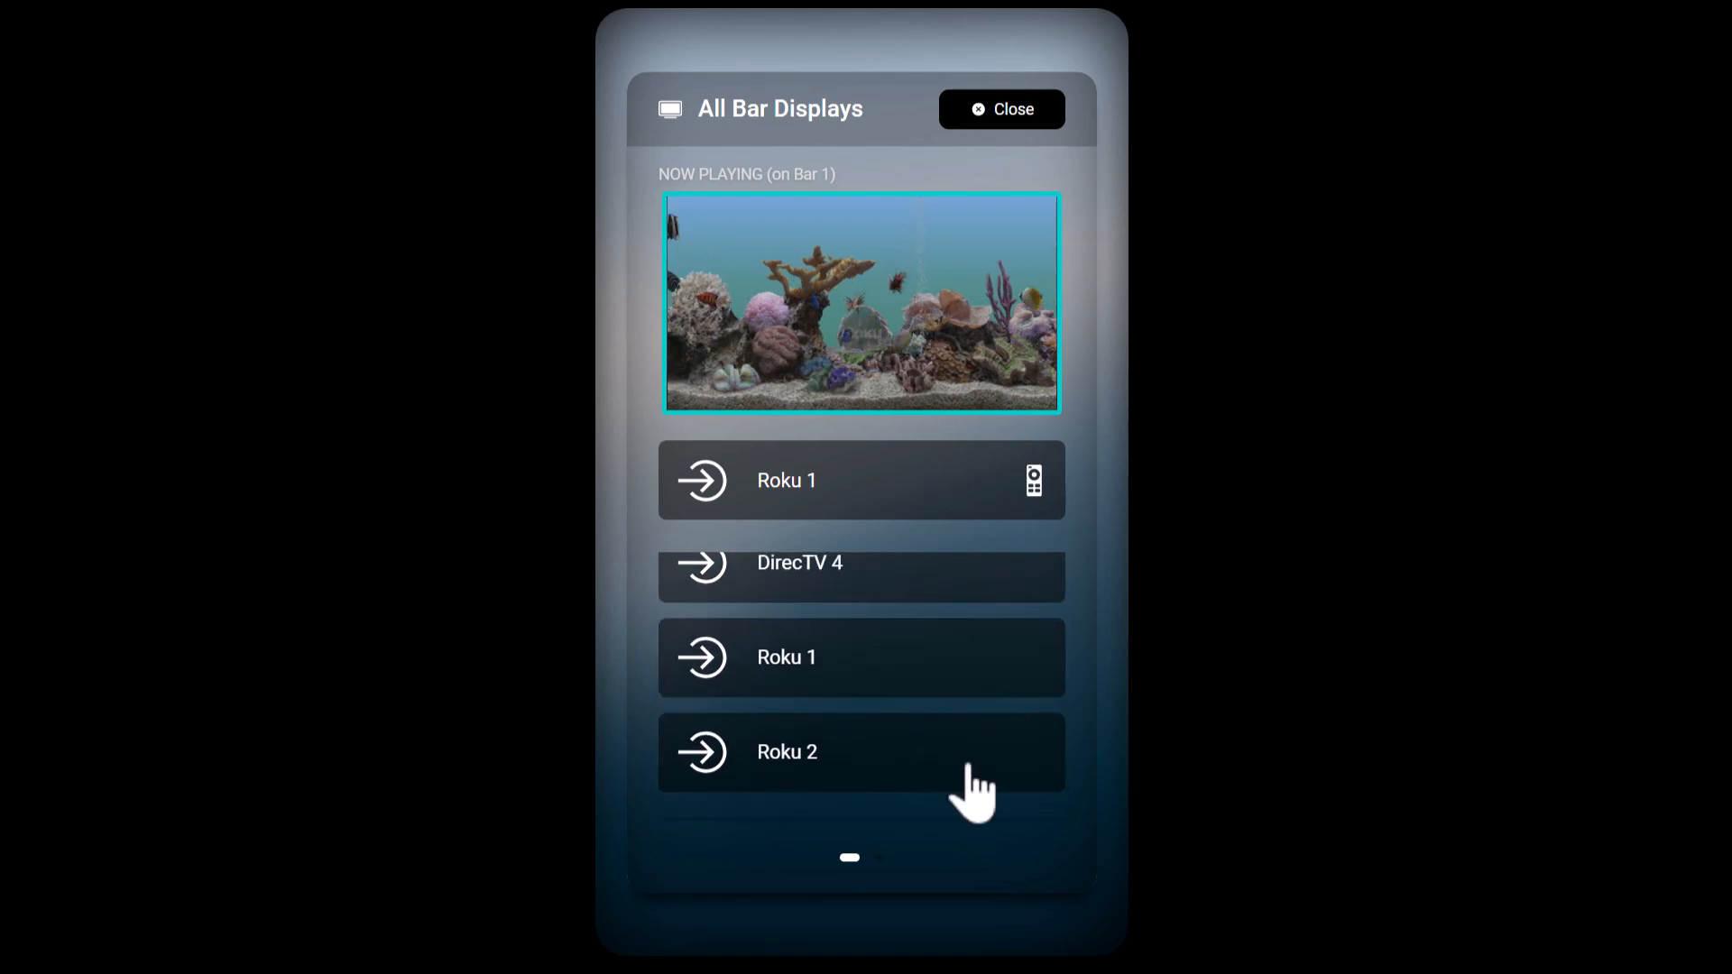
pyautogui.scroll(5, 970, 789)
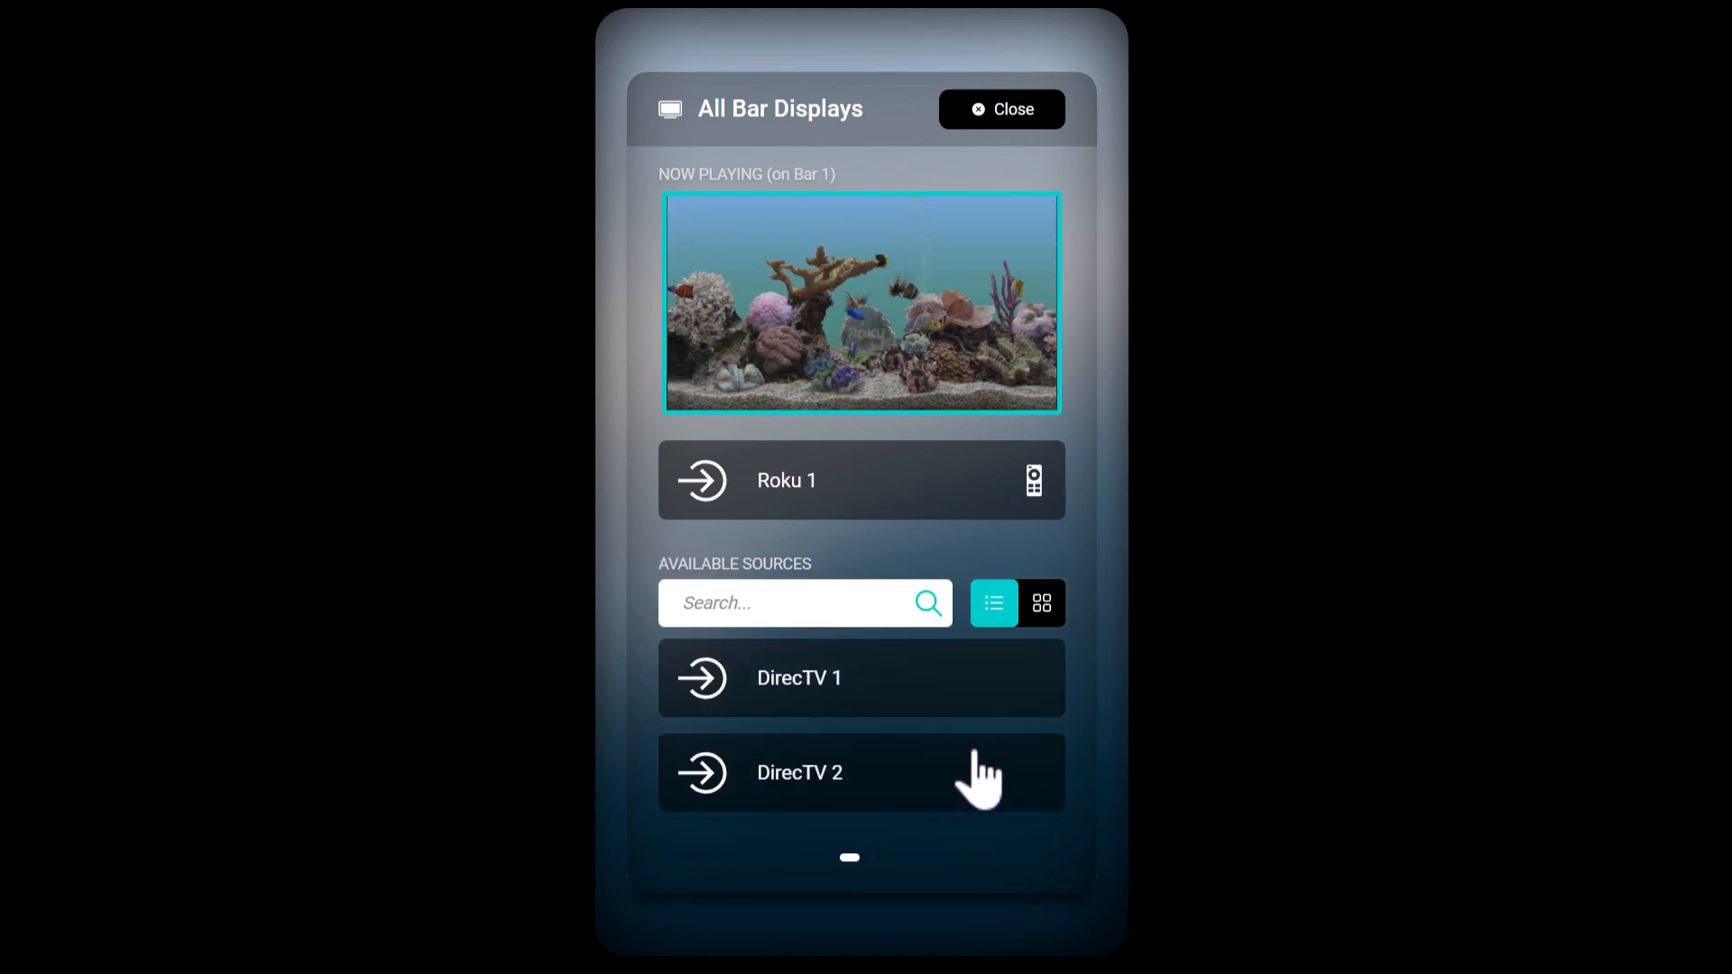
pyautogui.moveTo(1037, 560); pyautogui.dragTo(627, 561)
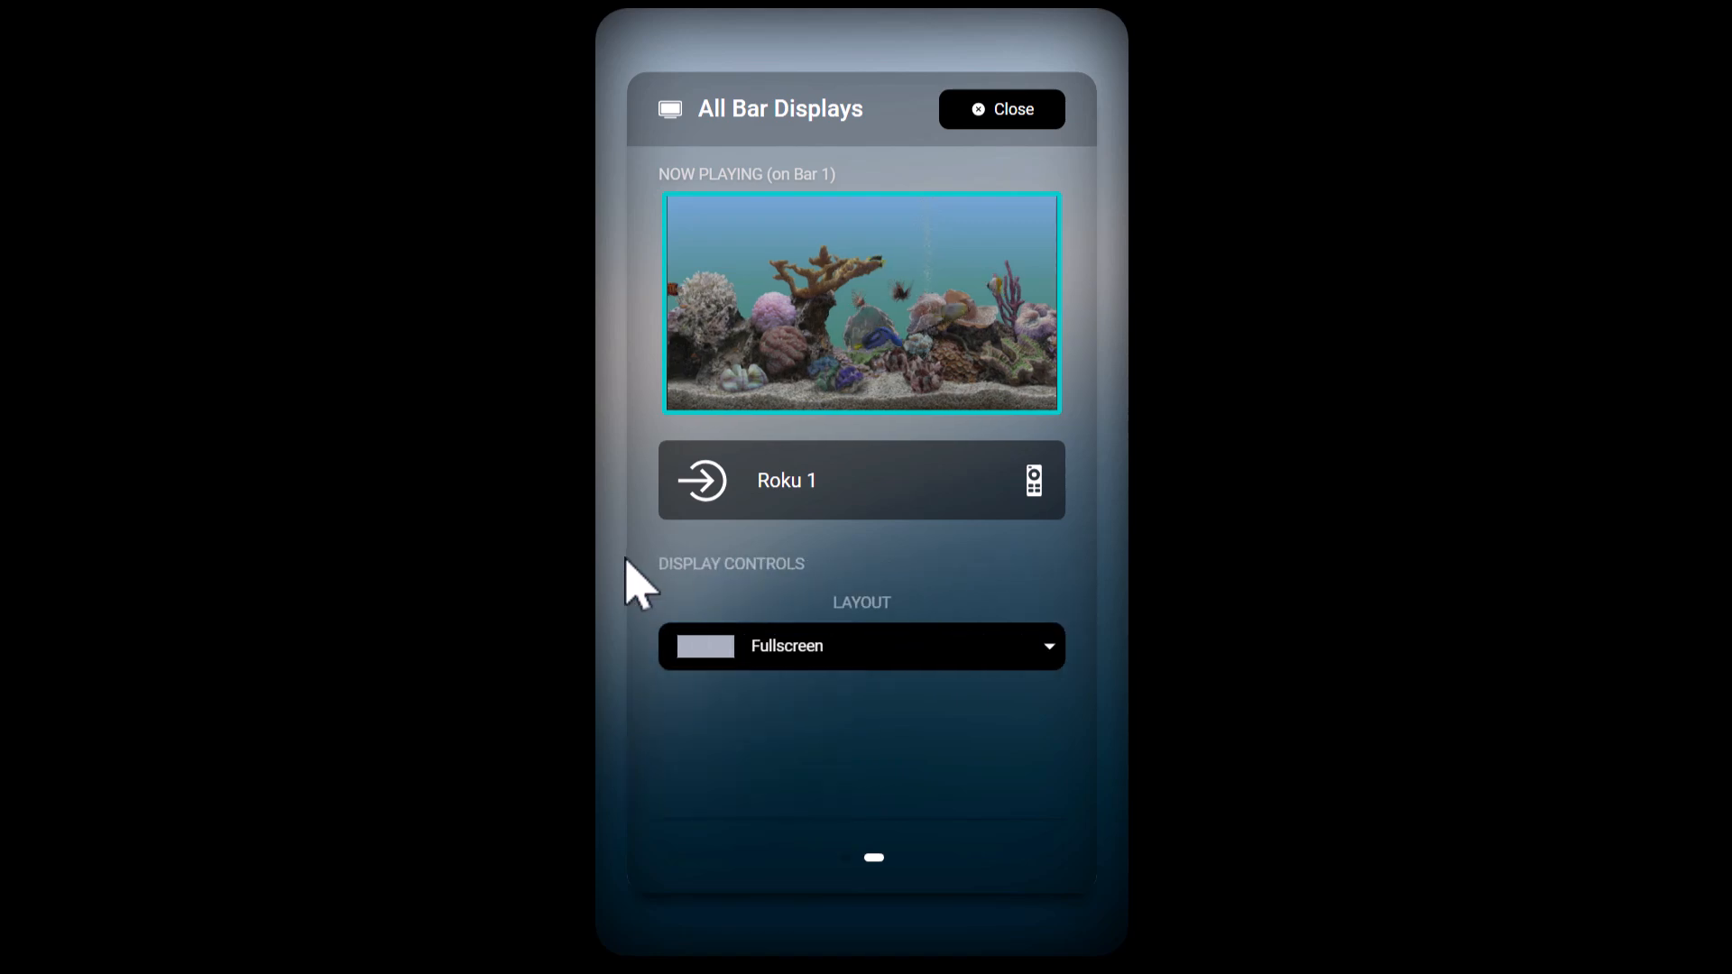
pyautogui.click(1008, 663)
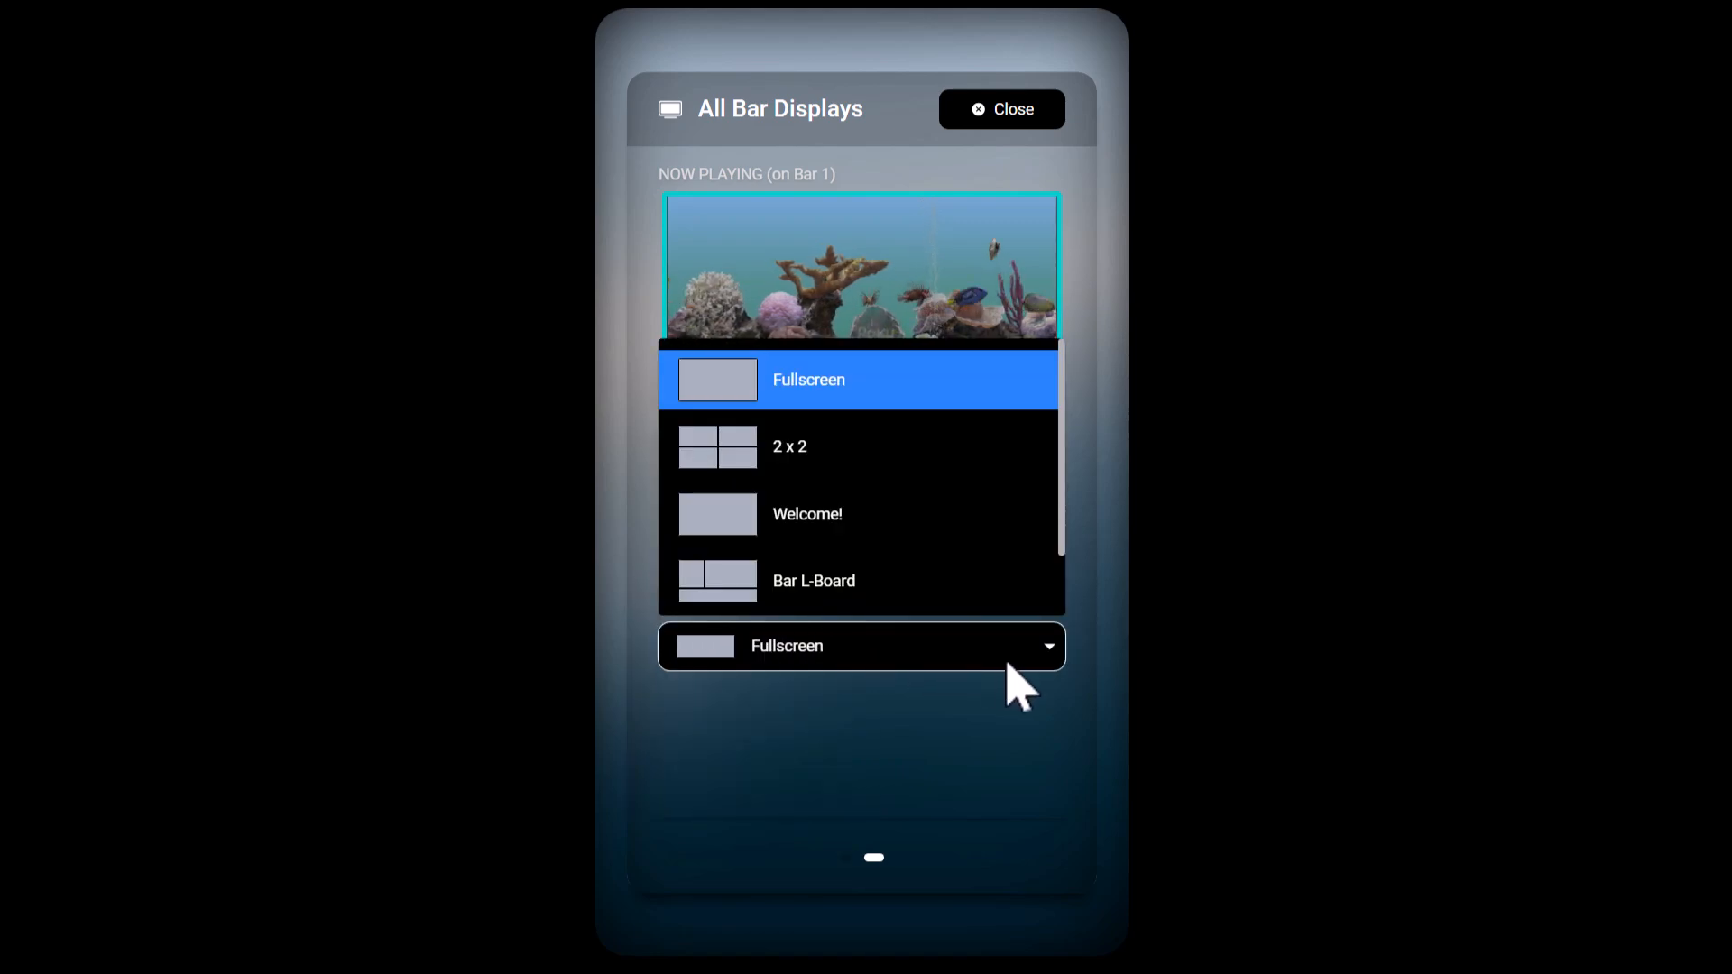
pyautogui.click(1007, 664)
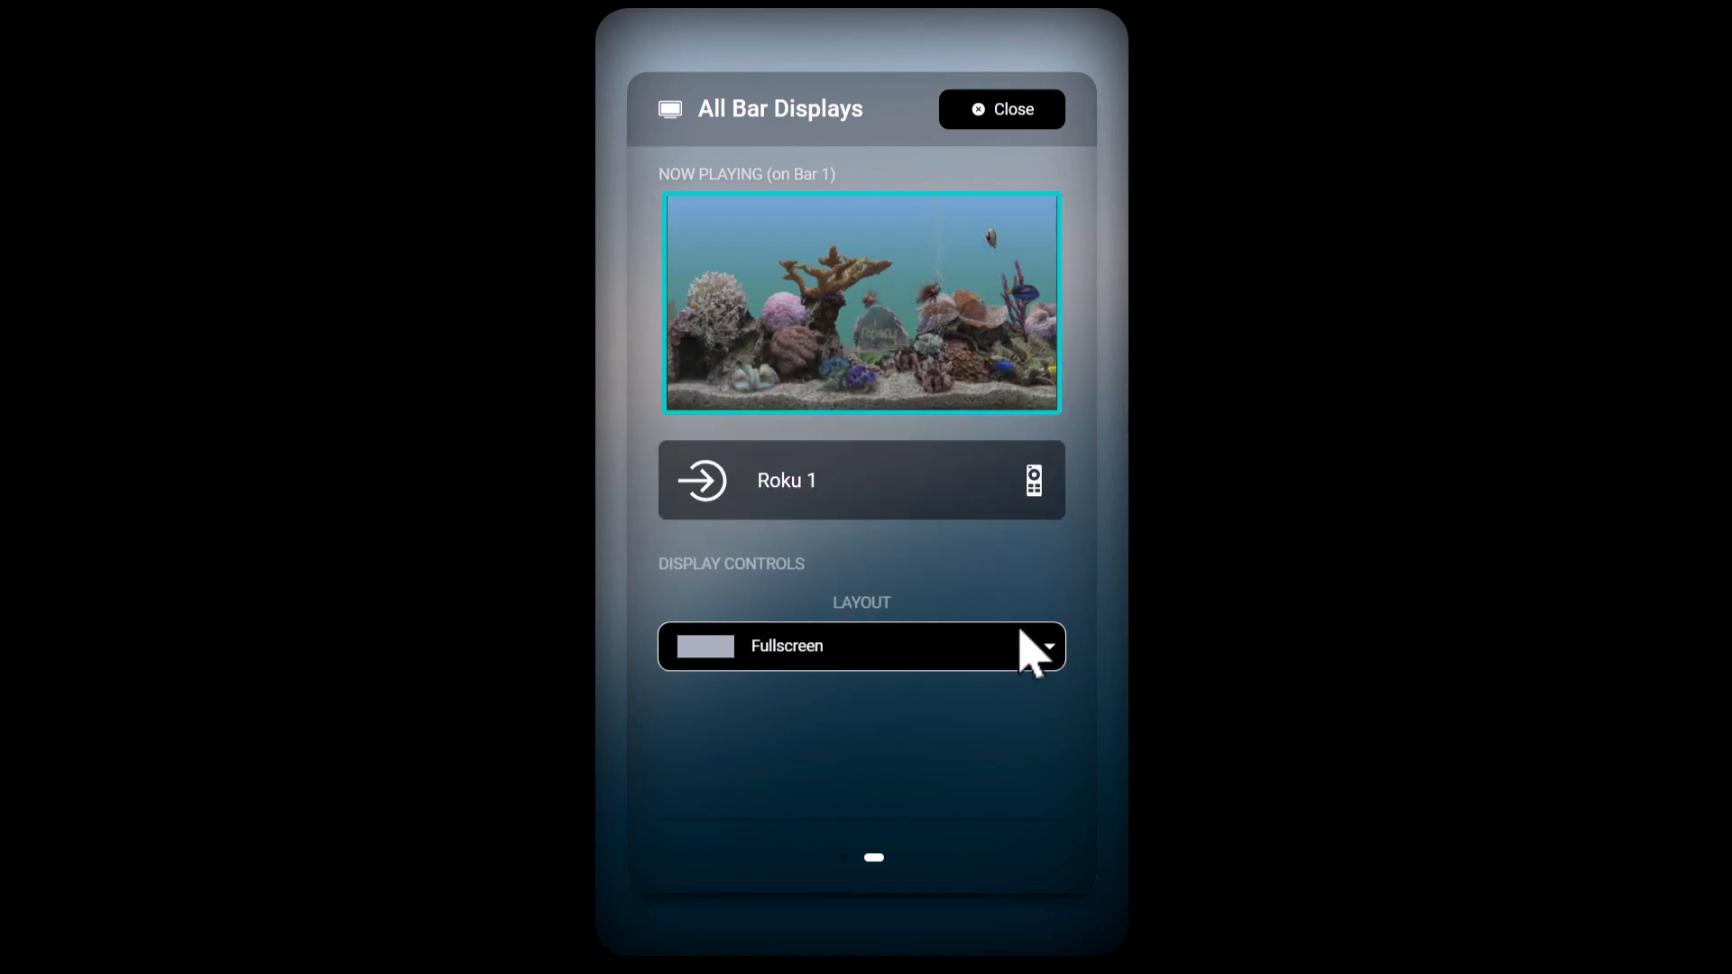
pyautogui.click(1037, 113)
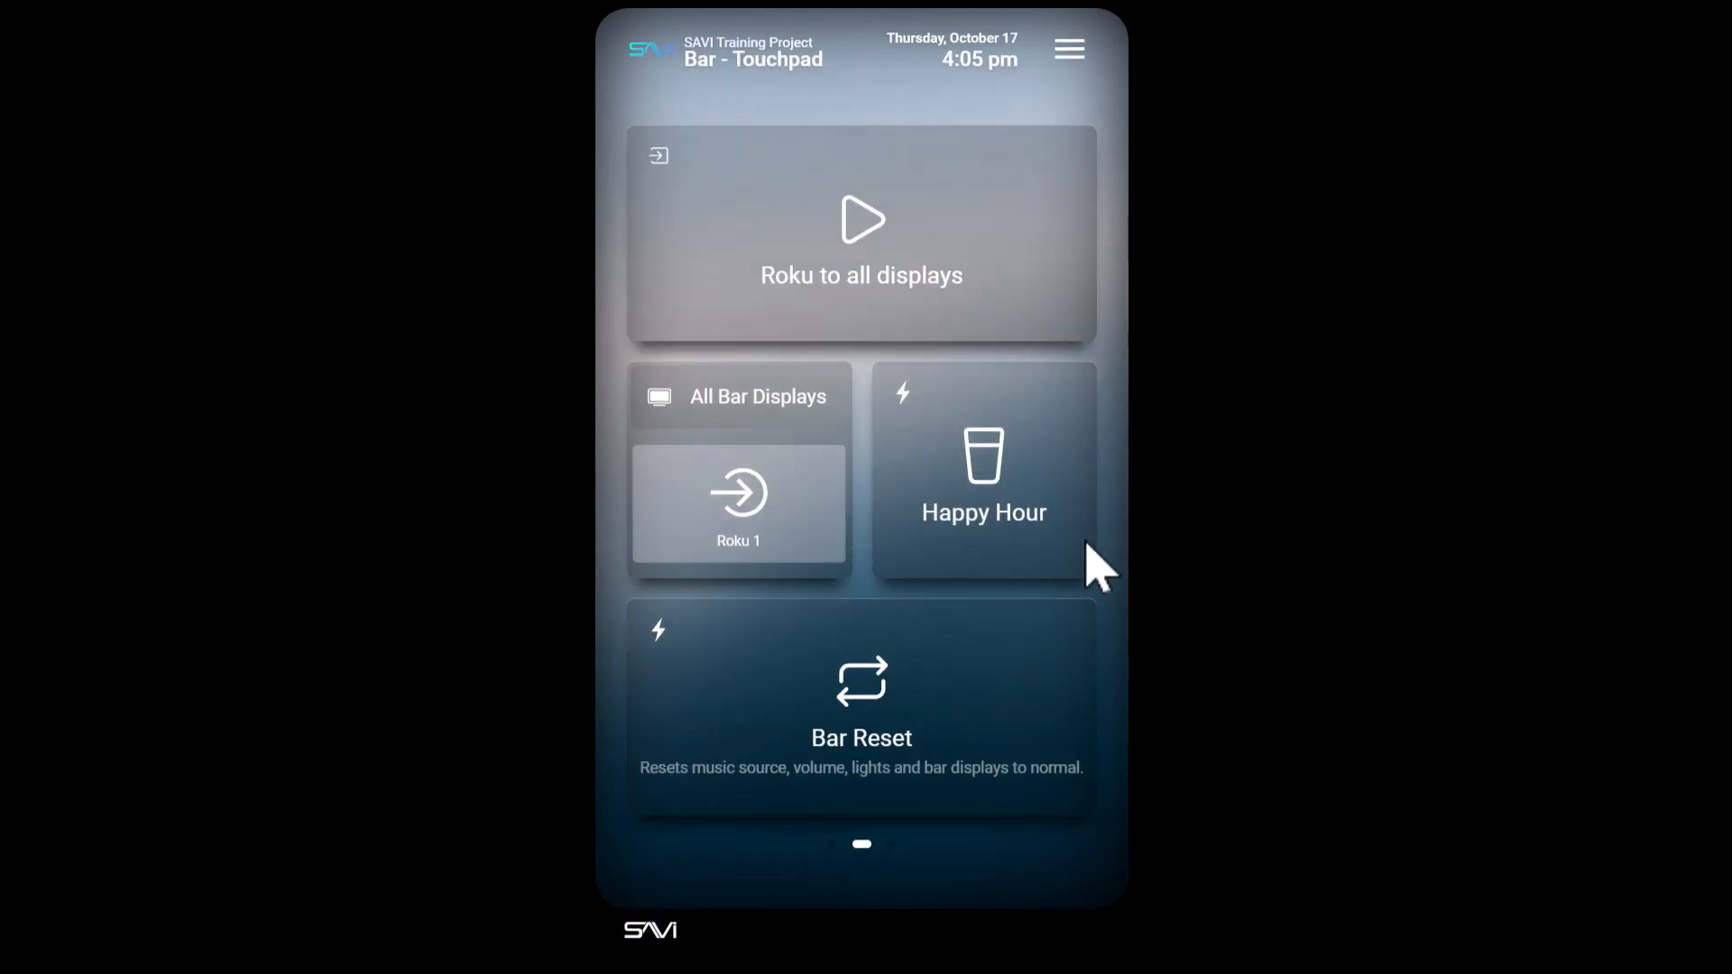
pyautogui.moveTo(1064, 614); pyautogui.dragTo(890, 611)
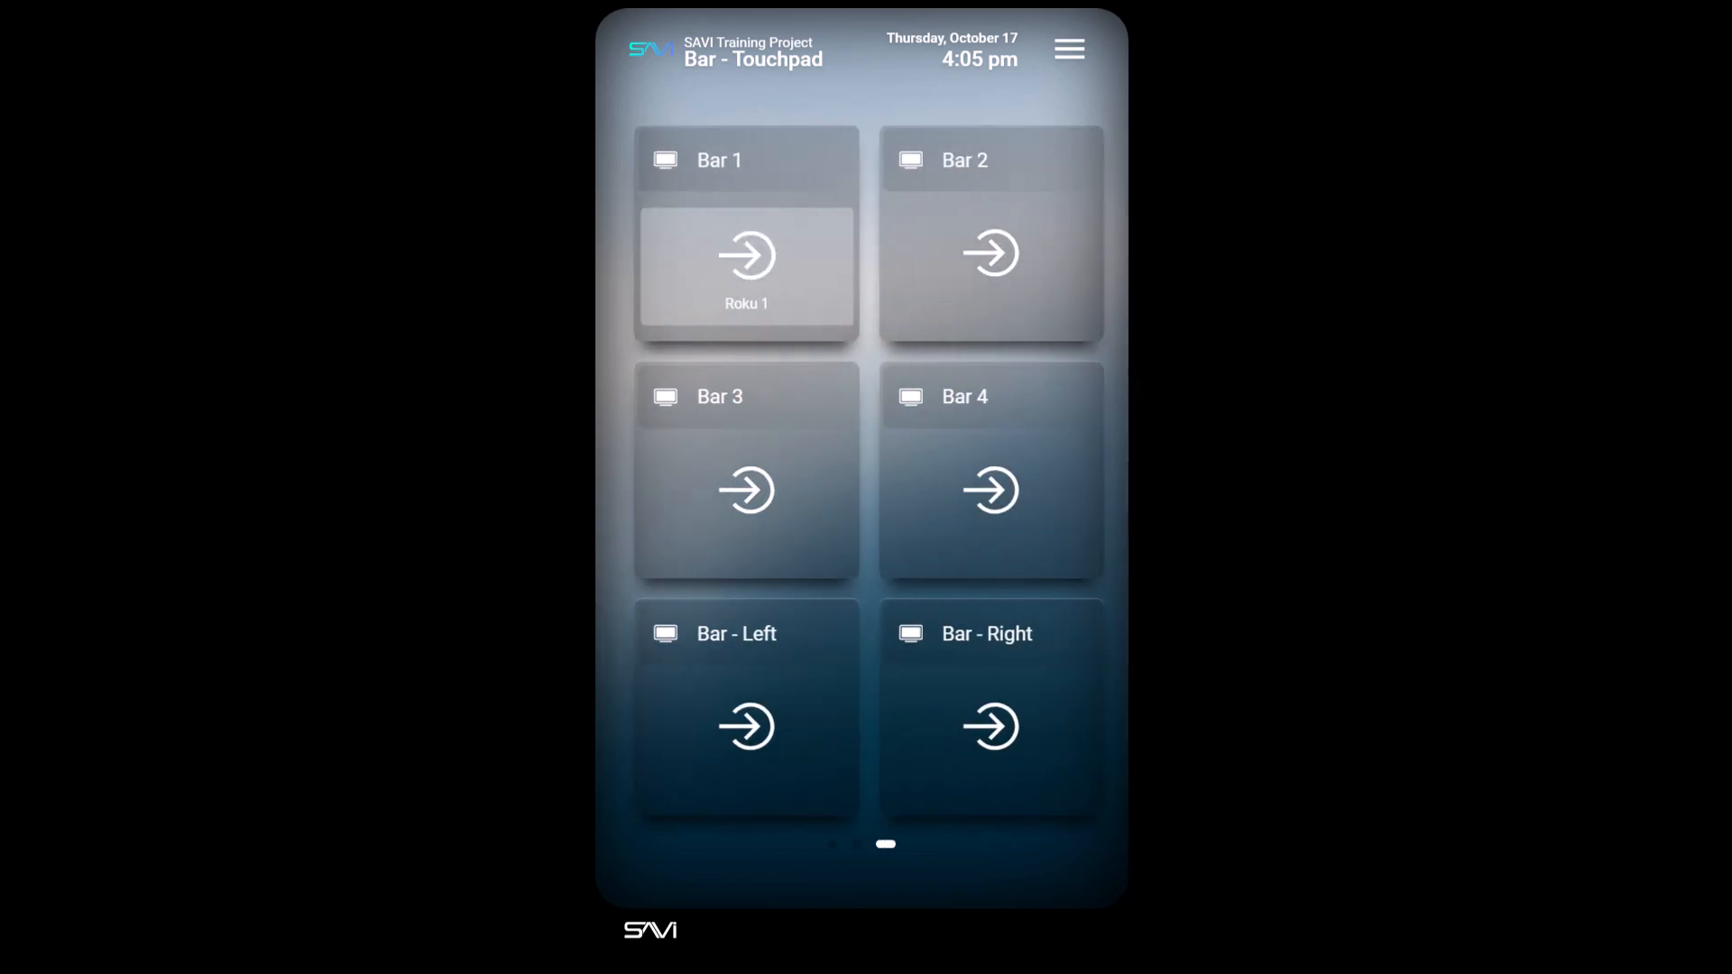